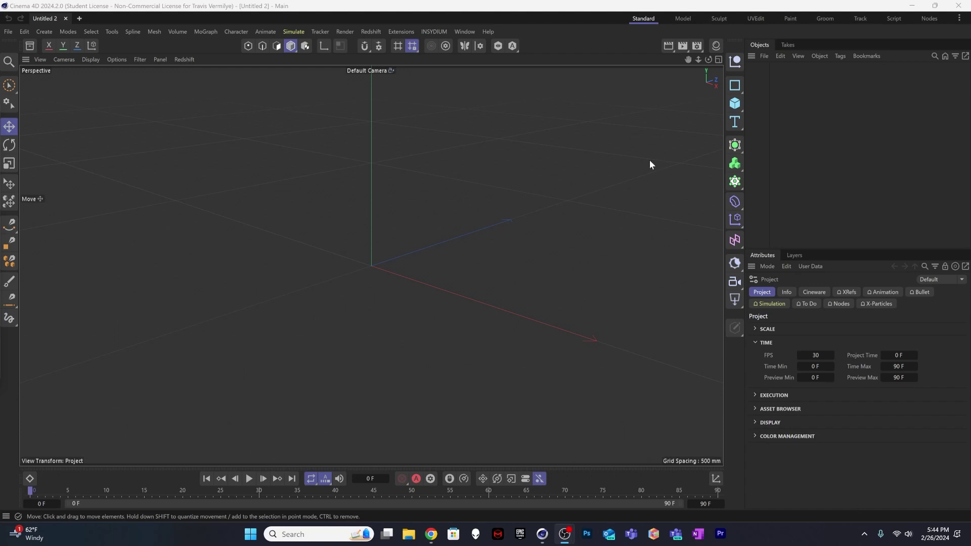
# Add a sphere primitive and display its mesh lines over the shading in the viewport
pyautogui.click(737, 102)
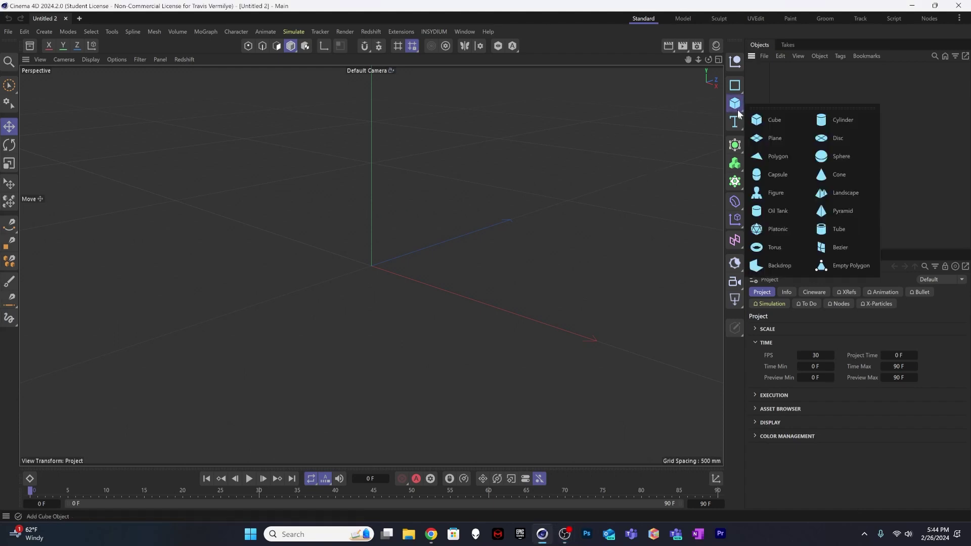
pyautogui.click(834, 155)
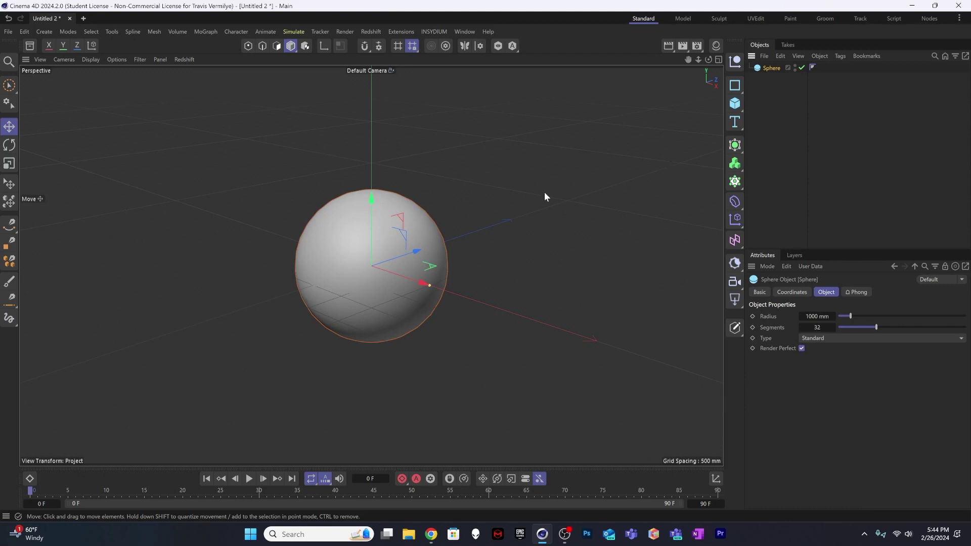
pyautogui.press('n')
pyautogui.press('b')
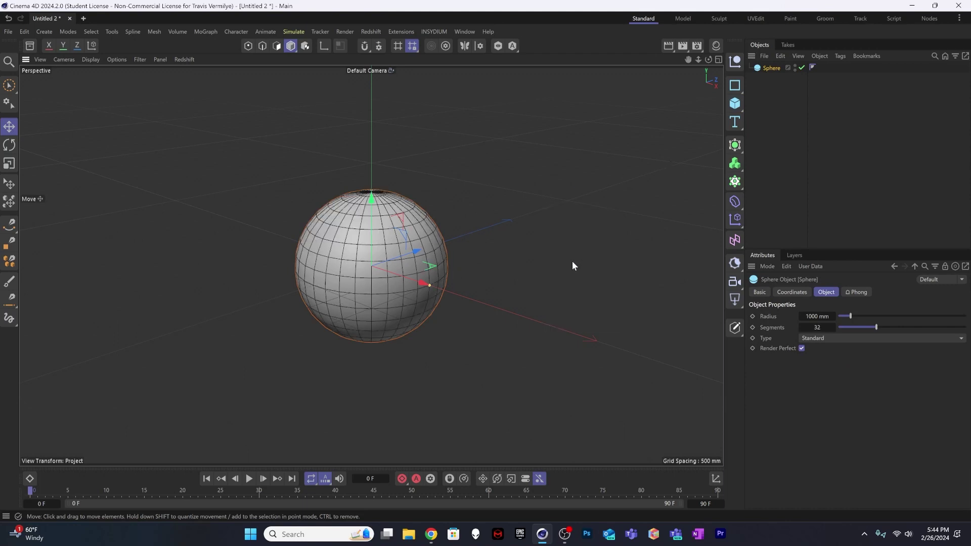
# Try the Hemisphere, Tetrahedron, Hexahedron and Octahedron types on the sphere to compare their mesh layouts
pyautogui.click(836, 338)
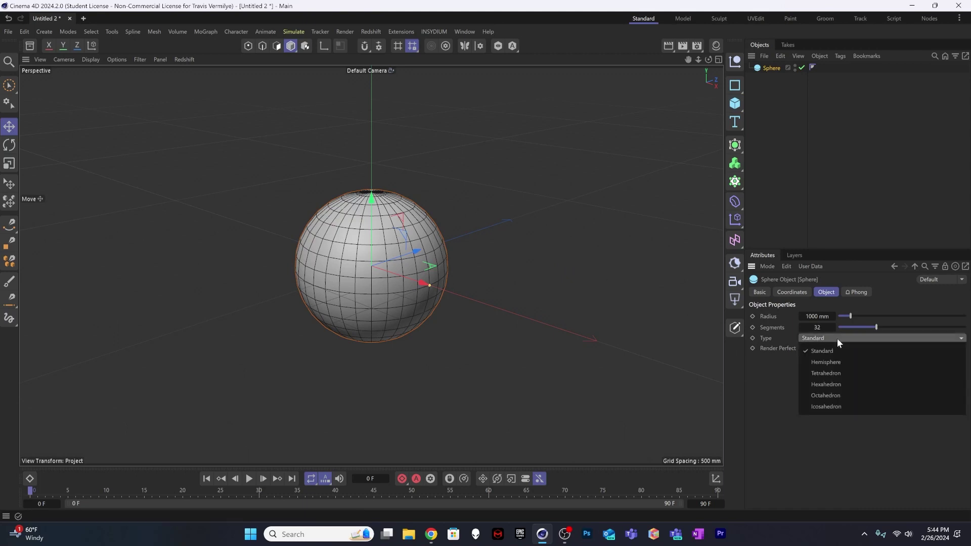
pyautogui.click(782, 383)
pyautogui.click(829, 338)
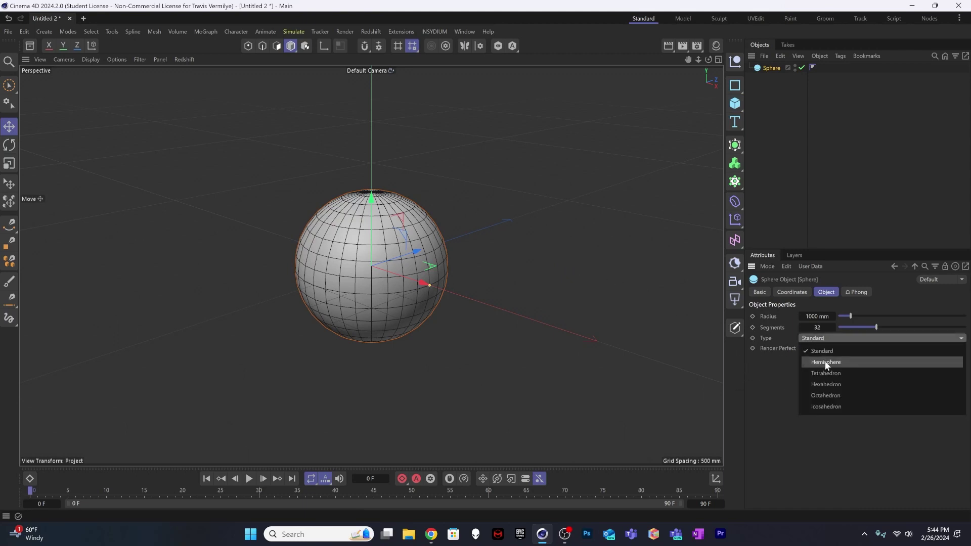
pyautogui.click(824, 362)
pyautogui.click(850, 337)
pyautogui.click(839, 372)
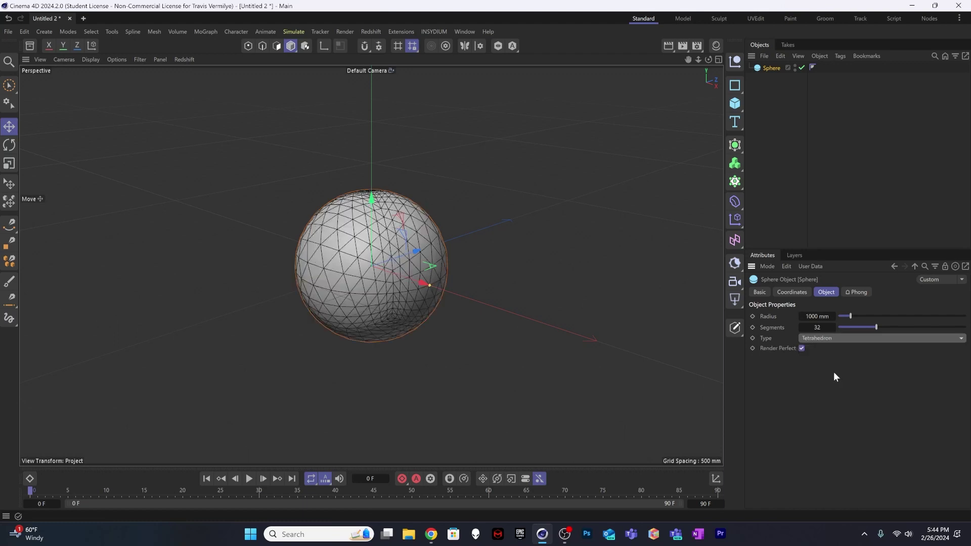
pyautogui.click(836, 338)
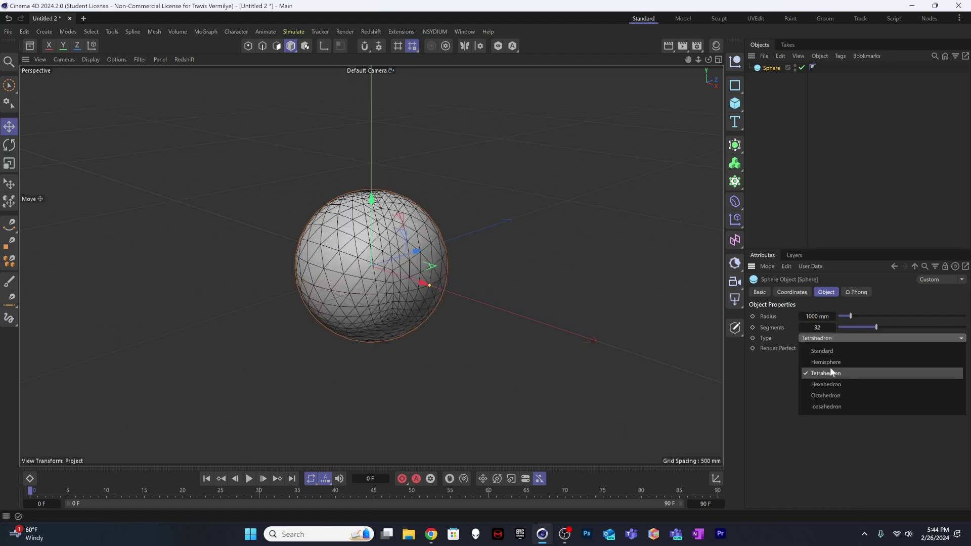
pyautogui.click(832, 380)
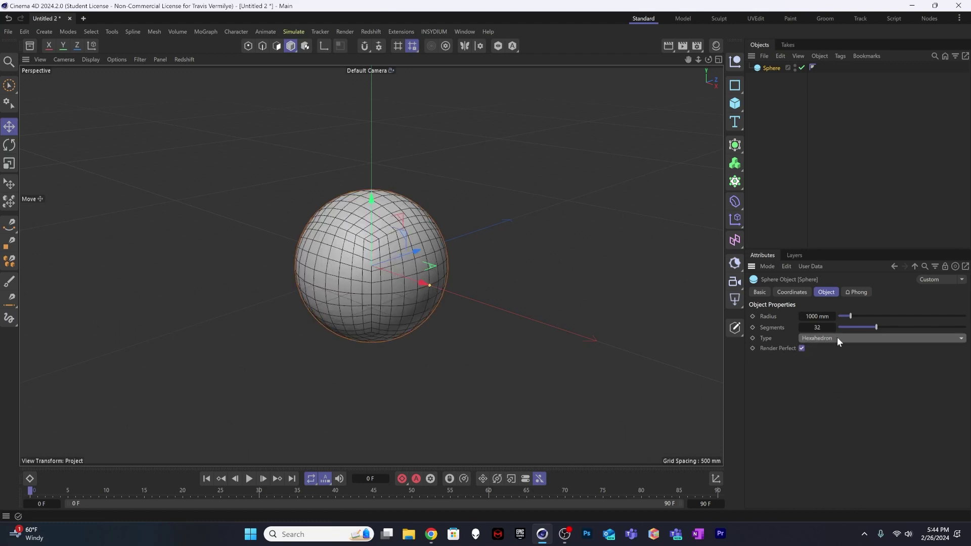
pyautogui.click(836, 337)
pyautogui.click(839, 387)
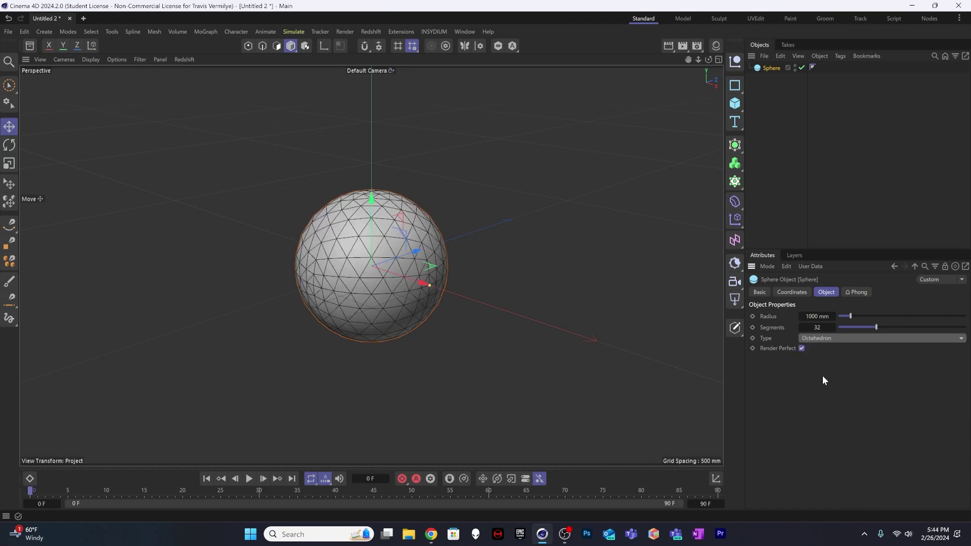
pyautogui.keyDown('alt'); pyautogui.moveTo(328, 244); pyautogui.dragTo(422, 298); pyautogui.keyUp('alt')
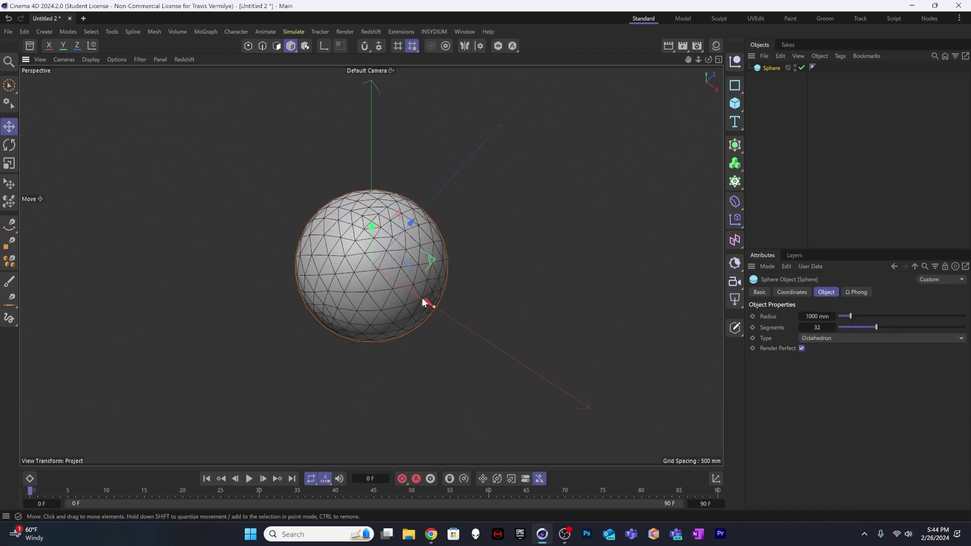
# Set the sphere's type to Icosahedron and deselect the sphere
pyautogui.click(860, 337)
pyautogui.click(824, 405)
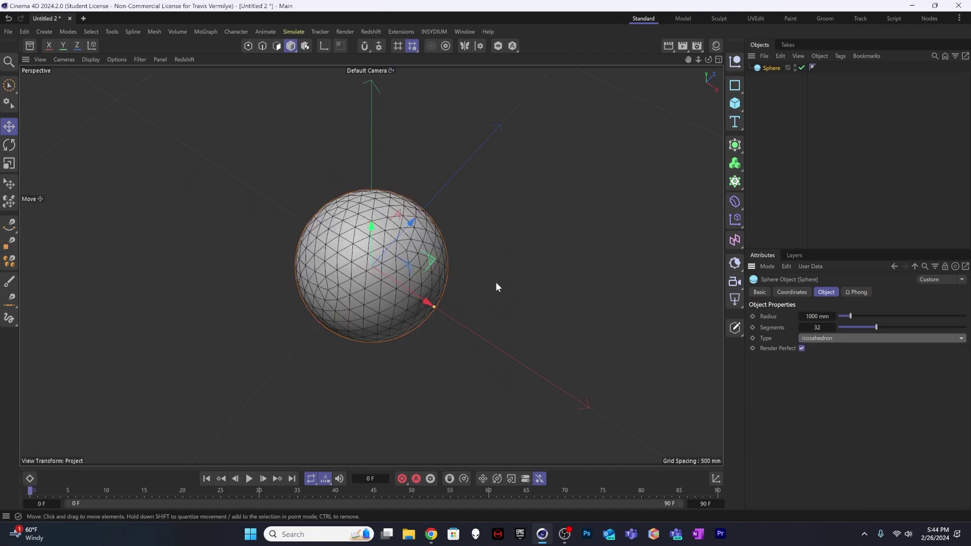
pyautogui.keyDown('alt'); pyautogui.moveTo(496, 286); pyautogui.dragTo(514, 312); pyautogui.keyUp('alt')
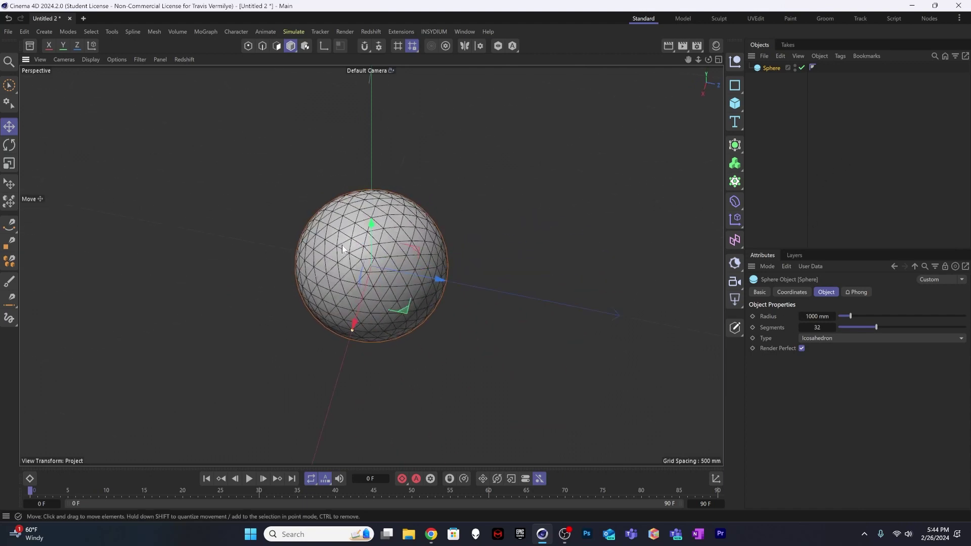
pyautogui.keyDown('alt'); pyautogui.moveTo(342, 246); pyautogui.dragTo(418, 231); pyautogui.keyUp('alt')
pyautogui.click(812, 135)
pyautogui.keyDown('alt'); pyautogui.moveTo(371, 284); pyautogui.dragTo(373, 268); pyautogui.keyUp('alt')
pyautogui.keyDown('alt'); pyautogui.moveTo(386, 266); pyautogui.dragTo(401, 256, button='right'); pyautogui.keyUp('alt')
pyautogui.keyDown('alt'); pyautogui.moveTo(373, 276); pyautogui.dragTo(372, 268); pyautogui.keyUp('alt')
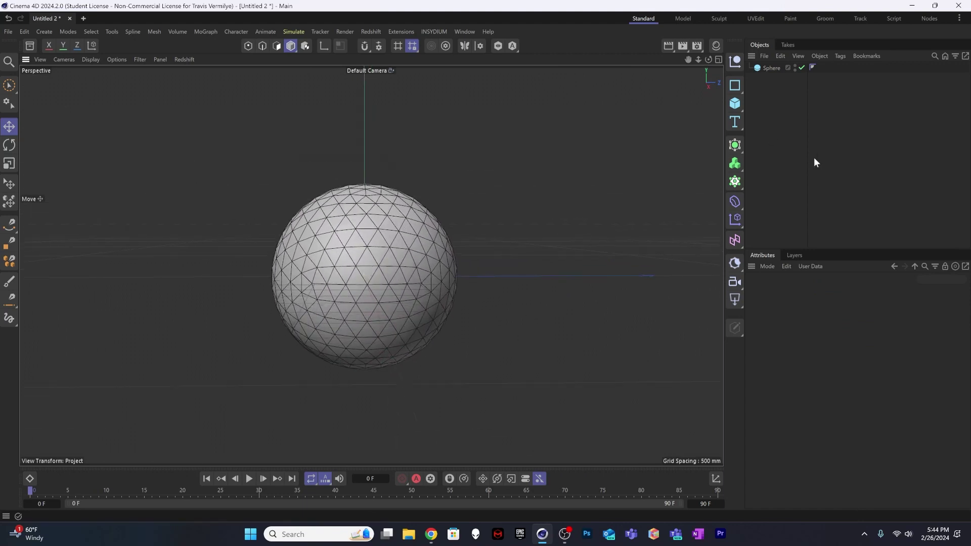
# Add a cube primitive at the sphere's centre
pyautogui.click(764, 56)
pyautogui.click(736, 105)
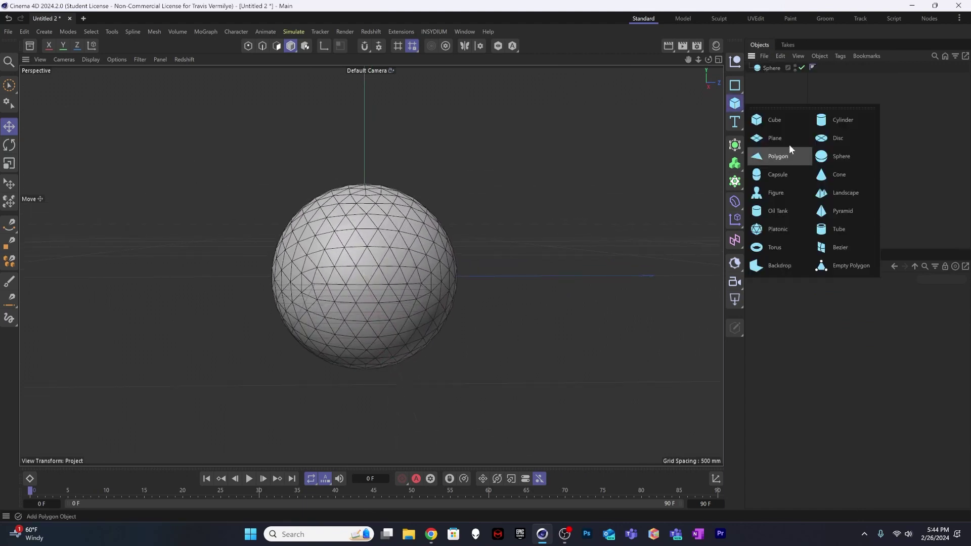
pyautogui.click(772, 123)
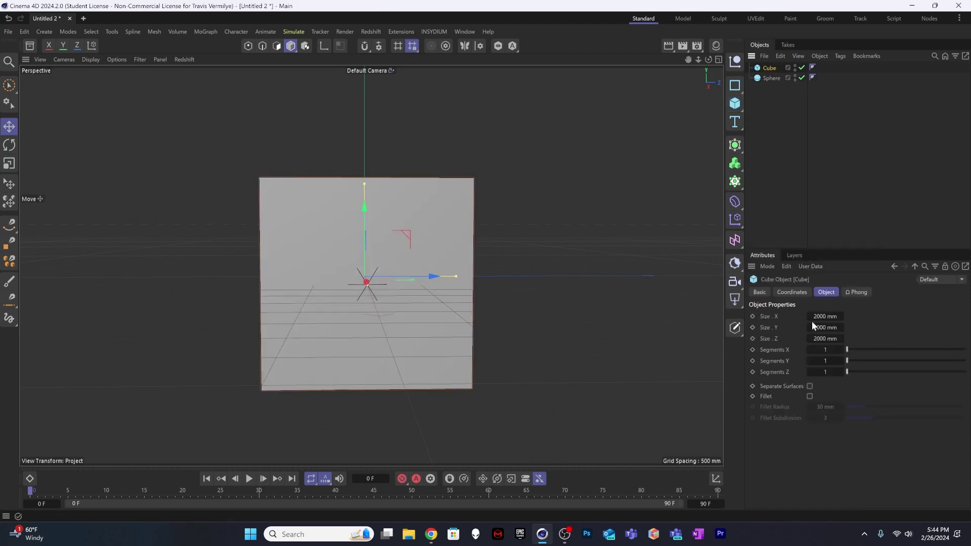
# Set the cube's size to 30 mm in X, 200 mm in Y and 30 mm in Z
pyautogui.doubleClick(825, 316)
pyautogui.write('30')
pyautogui.press('Tab')
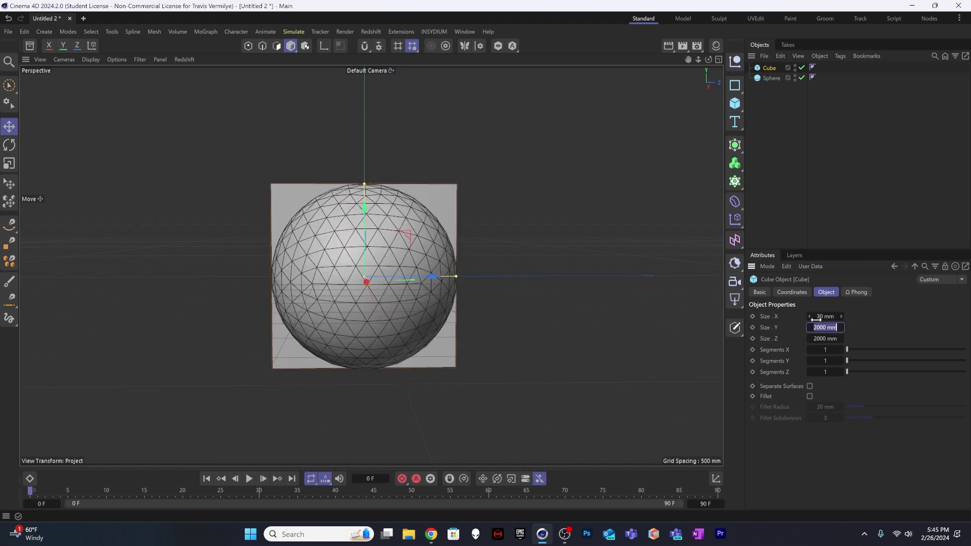
pyautogui.write('200')
pyautogui.press('Tab')
pyautogui.write('30')
pyautogui.press('Tab')
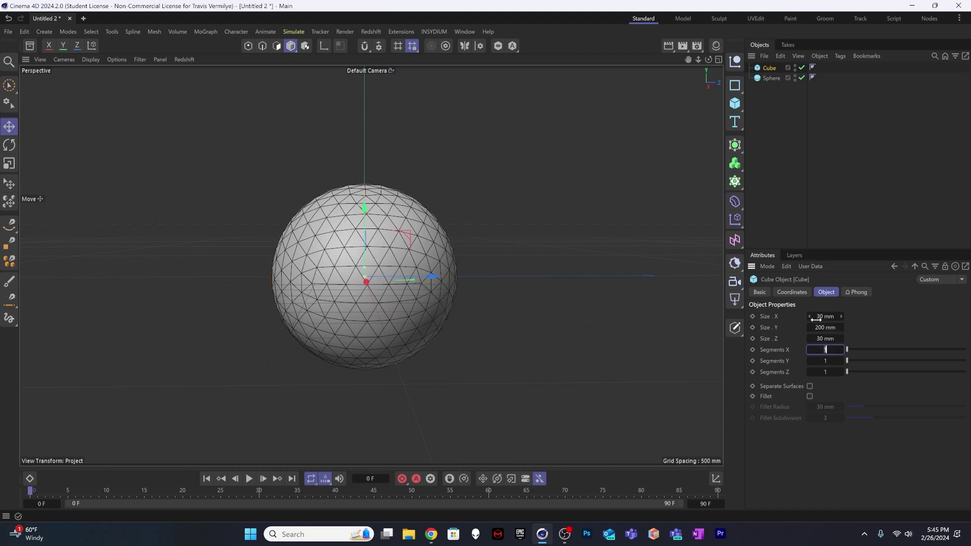
# Move the cube out of the sphere along negative Z and scale it up uniformly to about 77 × 514 × 77 mm
pyautogui.moveTo(431, 277); pyautogui.dragTo(314, 279)
pyautogui.press('t')
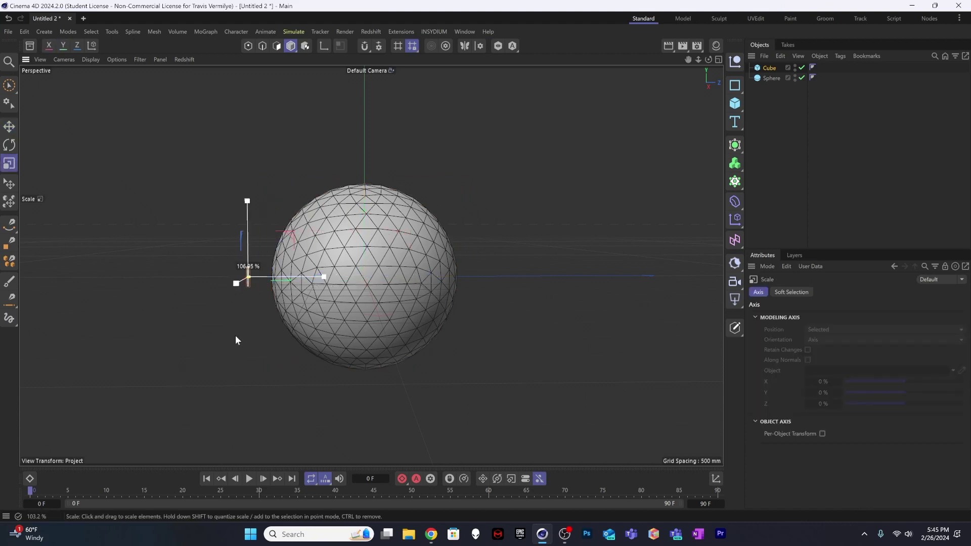
pyautogui.moveTo(235, 335); pyautogui.dragTo(693, 151)
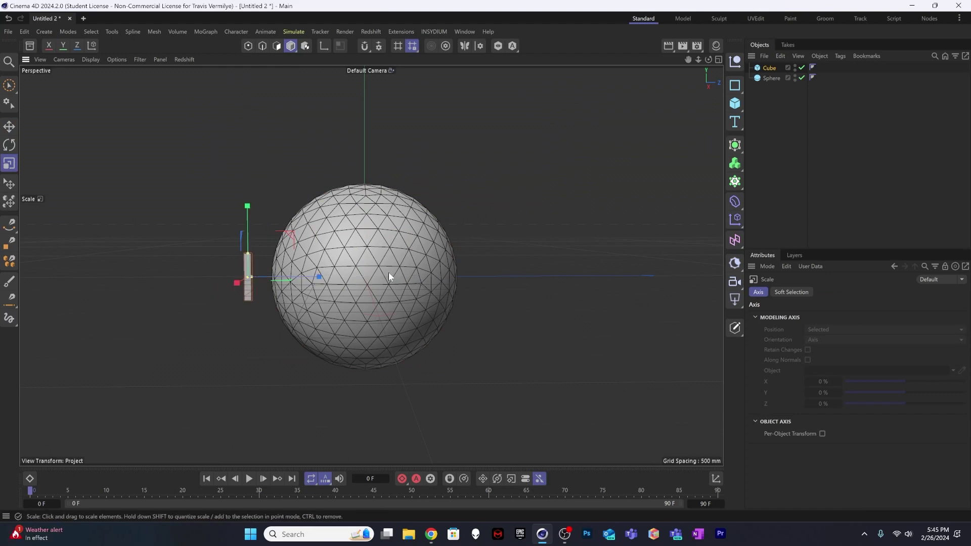
pyautogui.keyDown('alt'); pyautogui.moveTo(286, 286); pyautogui.dragTo(301, 305); pyautogui.keyUp('alt')
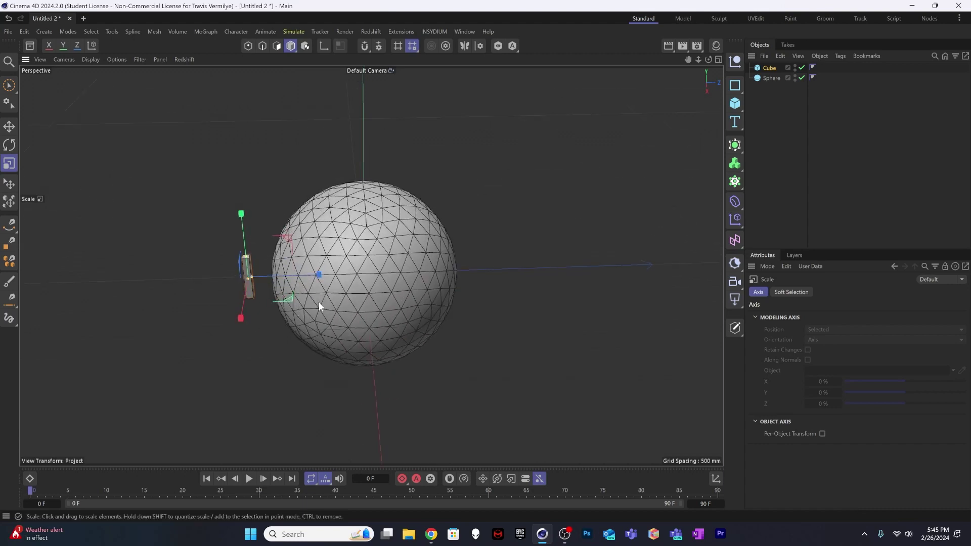
# Set the cube's size to 90 mm in X, 500 mm in Y and 90 mm in Z
pyautogui.click(772, 68)
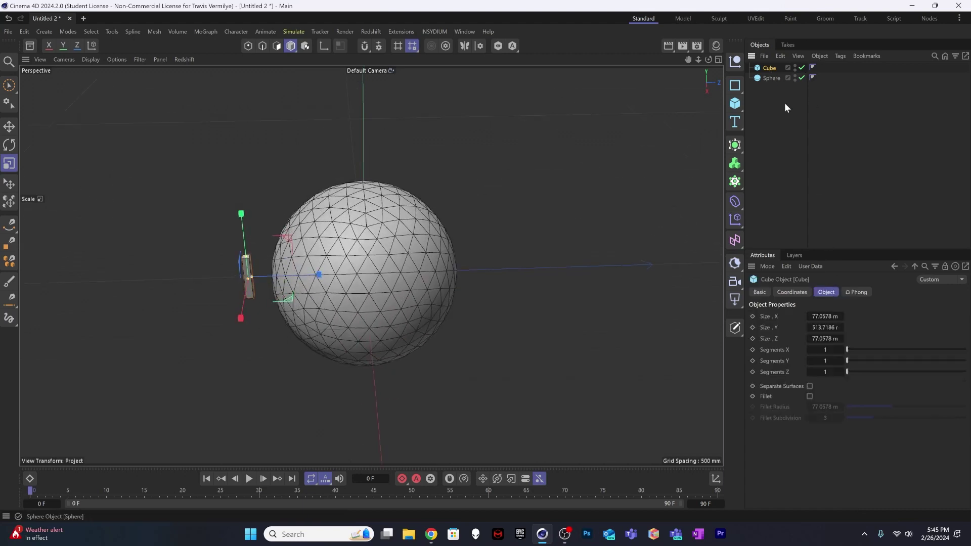
pyautogui.doubleClick(824, 316)
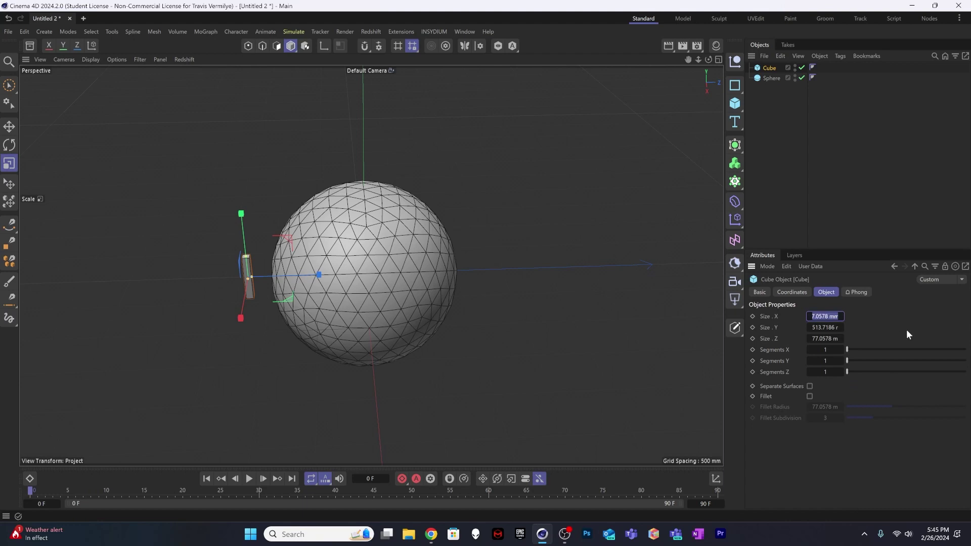
pyautogui.hotkey('ctrl', 'a')
pyautogui.write('90')
pyautogui.press('Tab')
pyautogui.press('Tab')
pyautogui.write('90')
pyautogui.press('Tab')
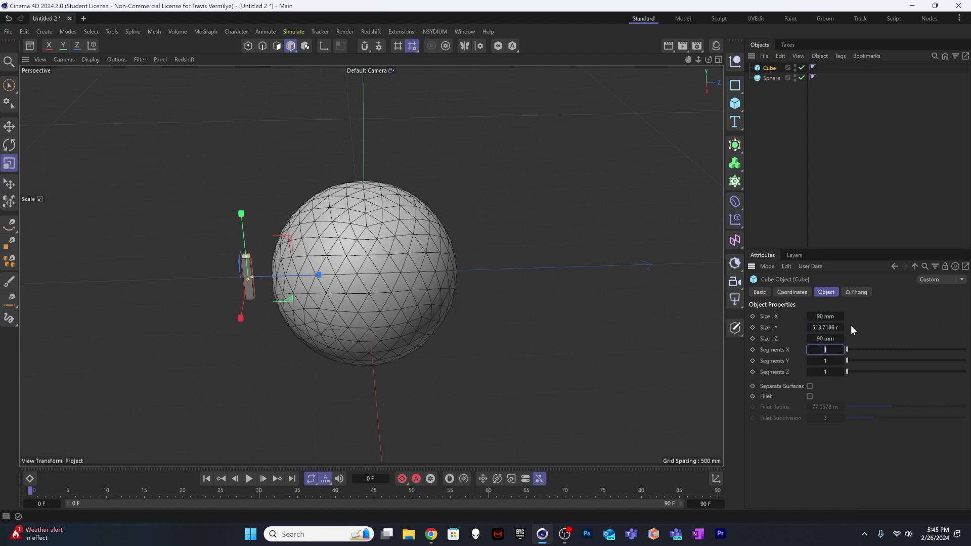
pyautogui.doubleClick(825, 327)
pyautogui.write('500')
pyautogui.press('Tab')
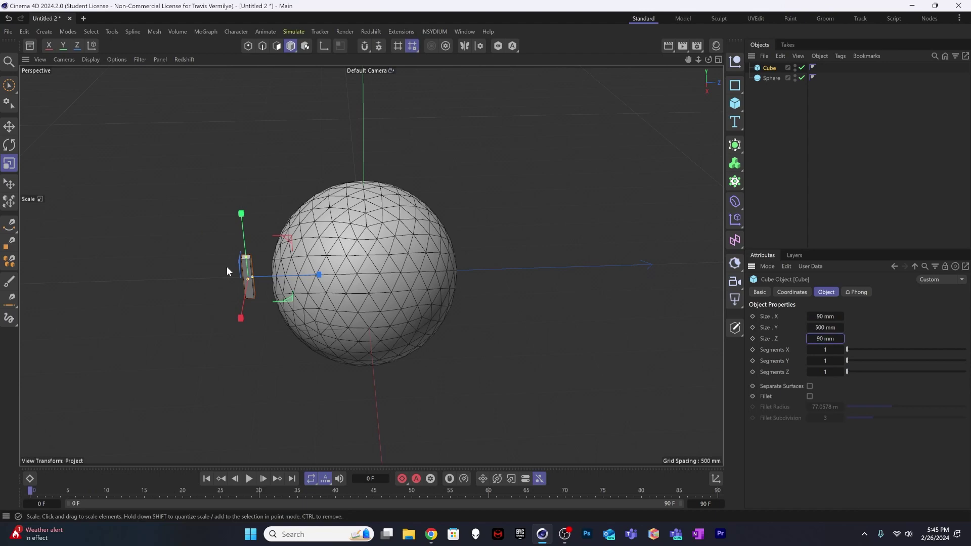
# Set the cube's Y segments to 7 and make the cube editable
pyautogui.keyDown('alt'); pyautogui.moveTo(246, 273); pyautogui.dragTo(260, 228); pyautogui.keyUp('alt')
pyautogui.keyDown('alt'); pyautogui.moveTo(251, 260); pyautogui.dragTo(702, 317, button='right'); pyautogui.keyUp('alt')
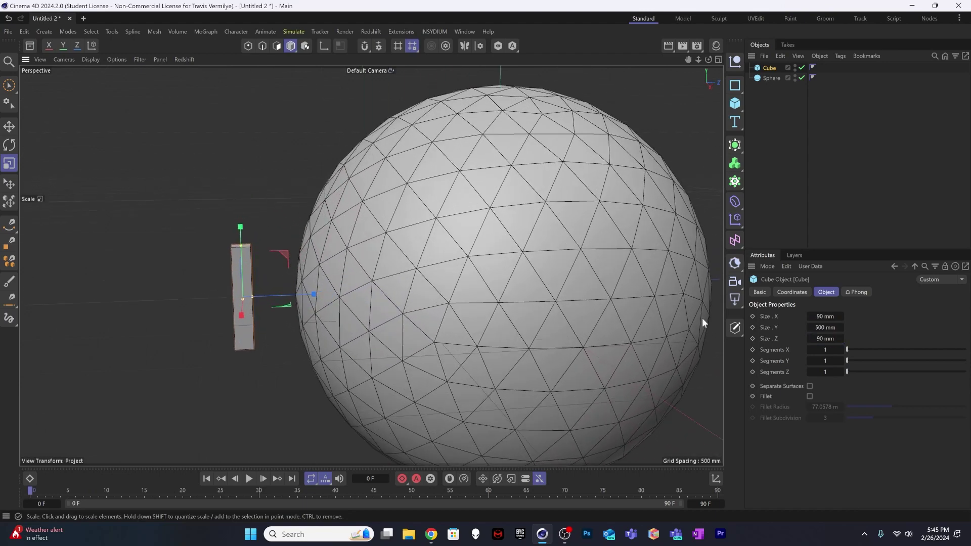
pyautogui.click(842, 361)
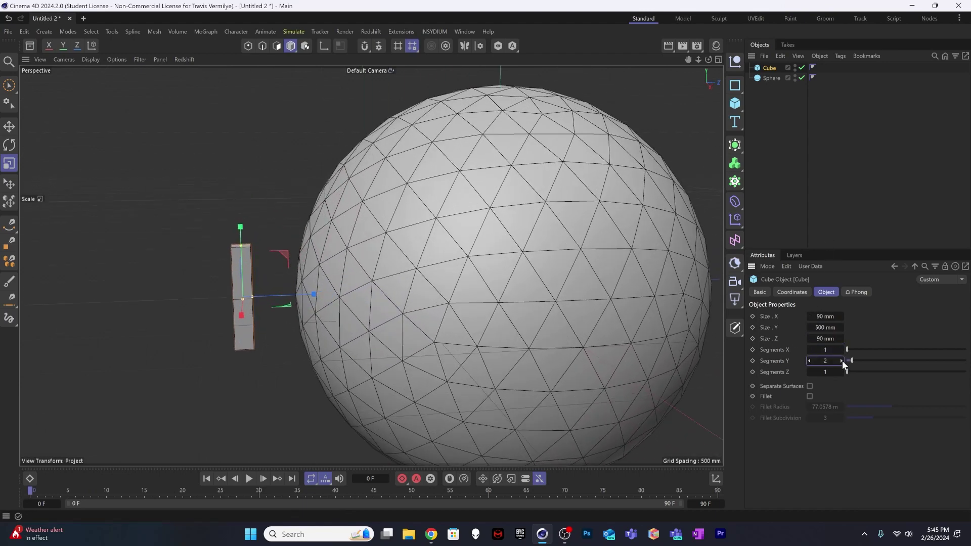
pyautogui.click(842, 360)
pyautogui.click(842, 360)
pyautogui.click(841, 360)
pyautogui.click(842, 361)
pyautogui.click(841, 360)
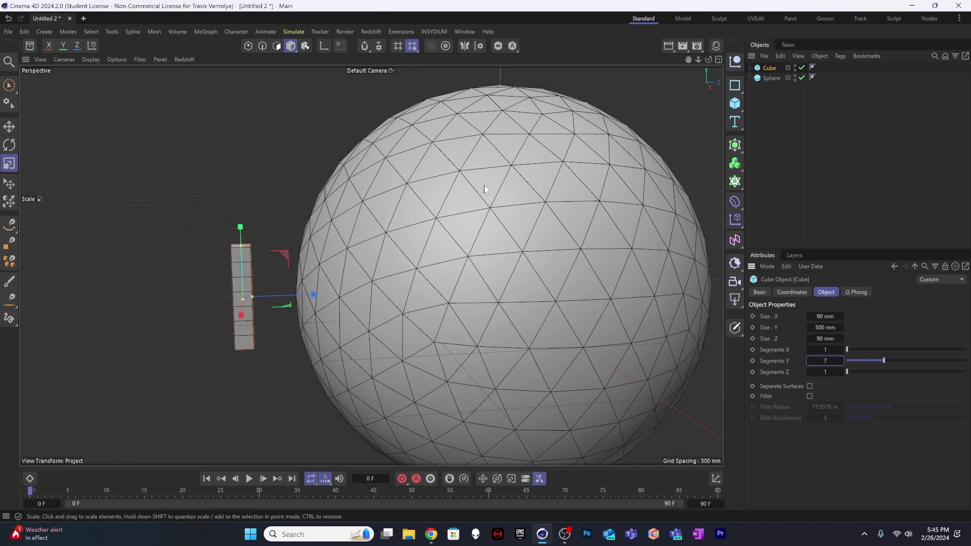
pyautogui.press('c')
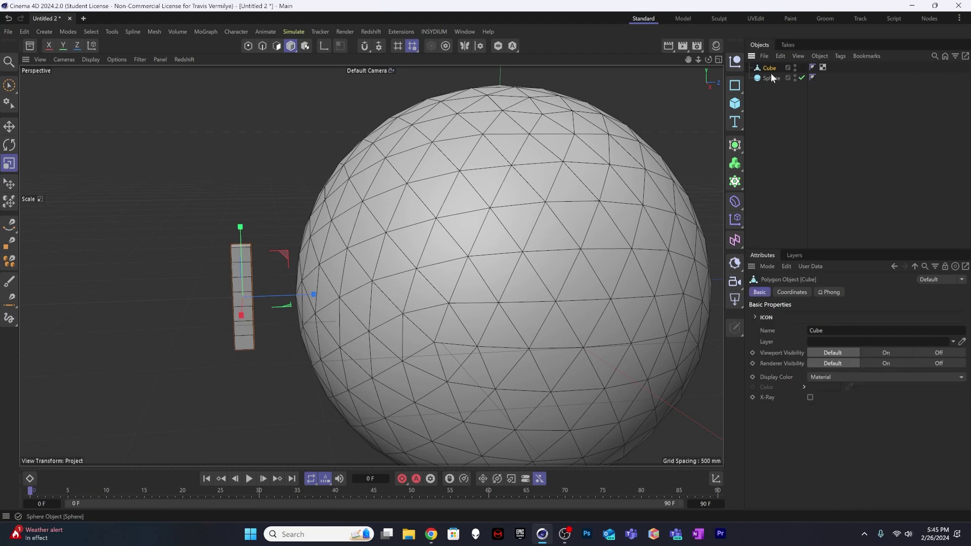
# Loop-select the uppermost ring of side polygons on the cube and scale it up uniformly into a wider head
pyautogui.click(276, 46)
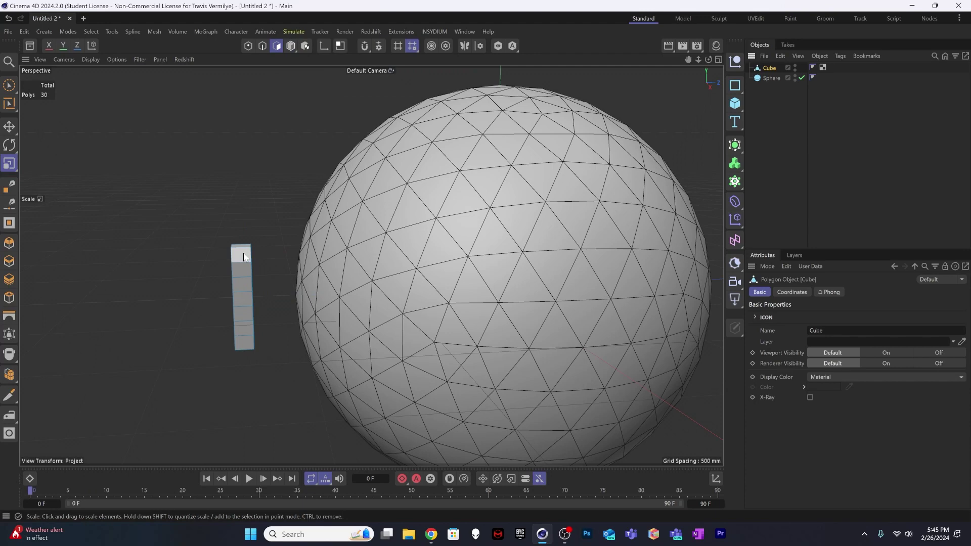
pyautogui.press('u')
pyautogui.press('l')
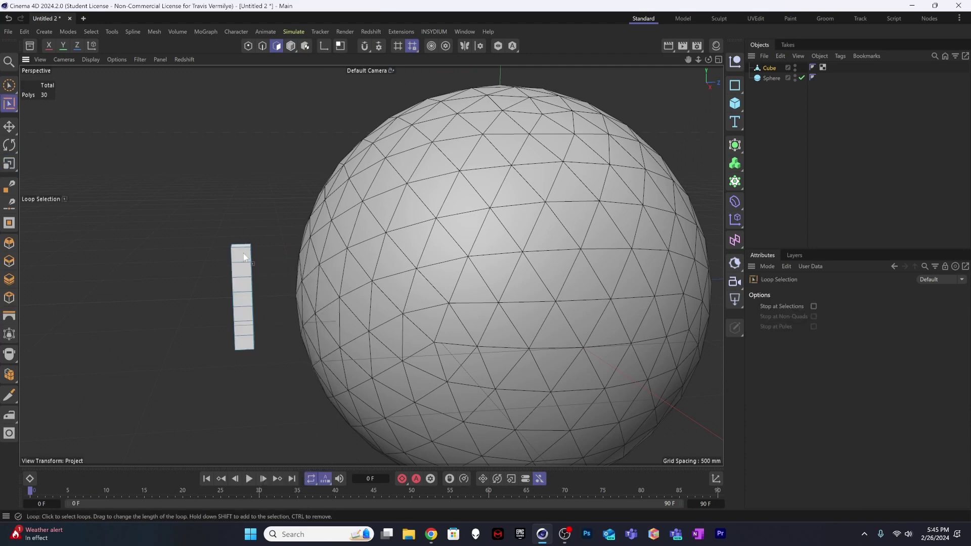
pyautogui.keyDown('alt'); pyautogui.moveTo(244, 253); pyautogui.dragTo(208, 254); pyautogui.keyUp('alt')
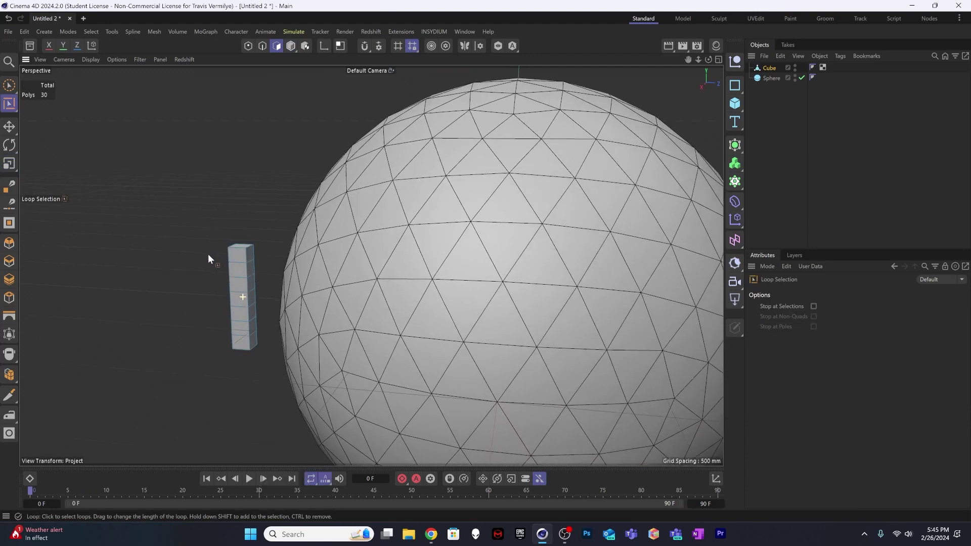
pyautogui.click(246, 257)
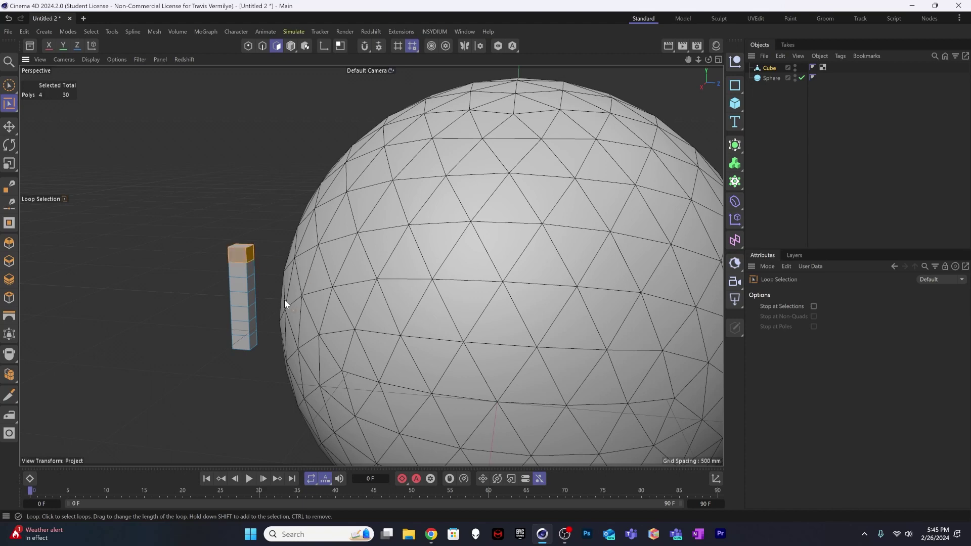
pyautogui.keyDown('alt'); pyautogui.moveTo(259, 284); pyautogui.dragTo(274, 310); pyautogui.keyUp('alt')
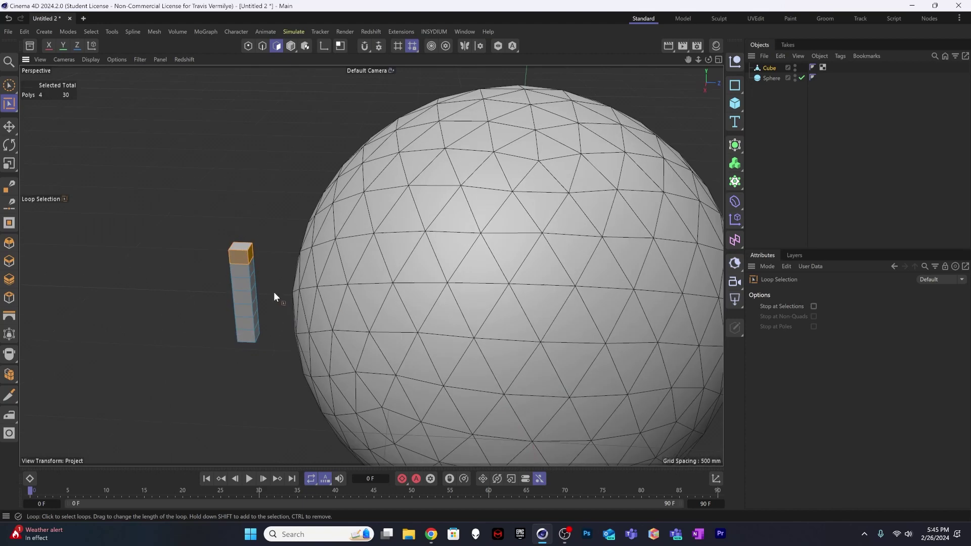
pyautogui.press('t')
pyautogui.moveTo(195, 326); pyautogui.dragTo(542, 277)
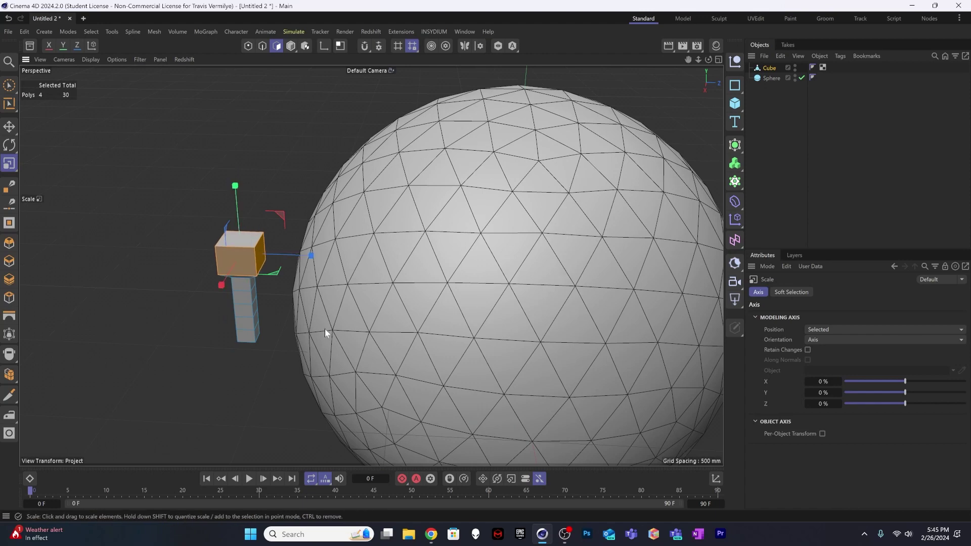
# Lower the cube's selected head polygons slightly and scale them down along Y to flatten the head
pyautogui.keyDown('alt'); pyautogui.moveTo(325, 328); pyautogui.dragTo(244, 252); pyautogui.keyUp('alt')
pyautogui.press('e')
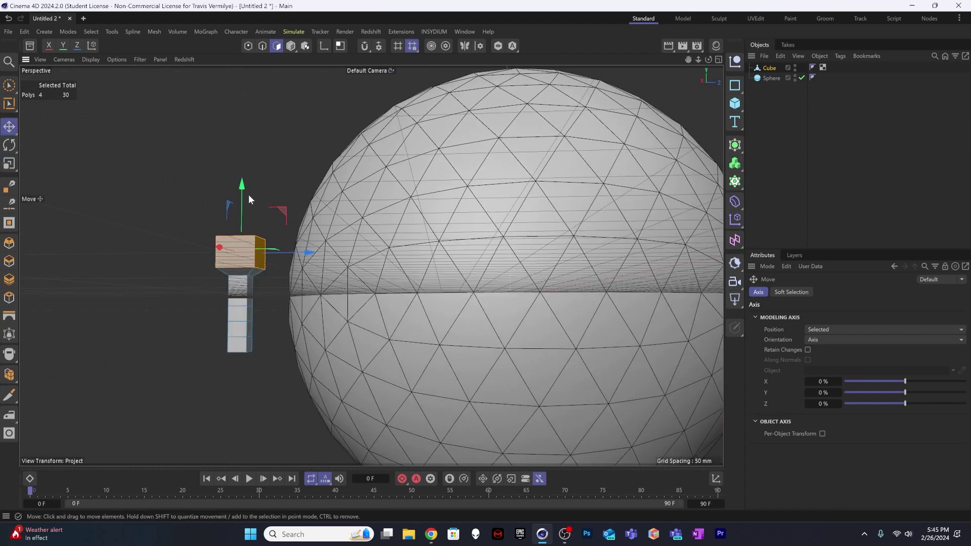
pyautogui.press('t')
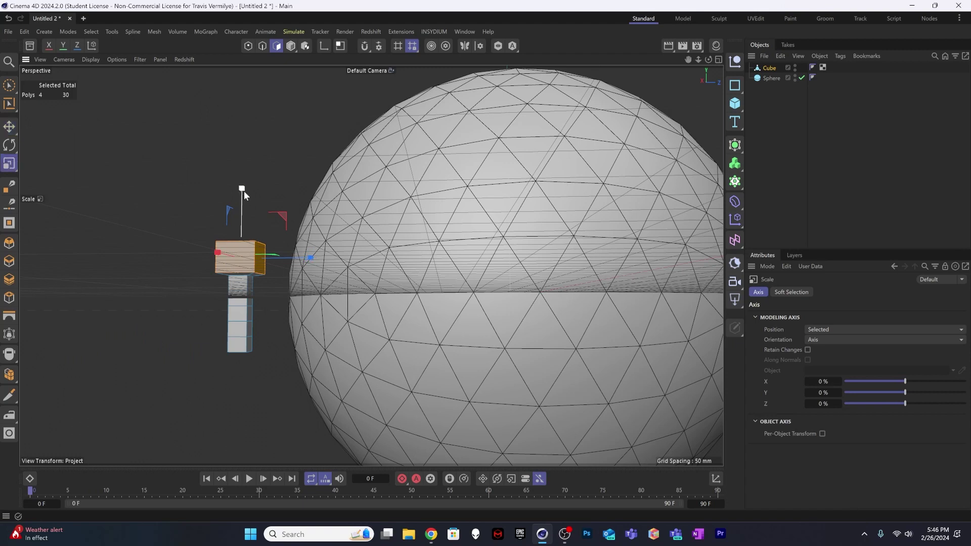
pyautogui.moveTo(242, 190); pyautogui.dragTo(240, 219)
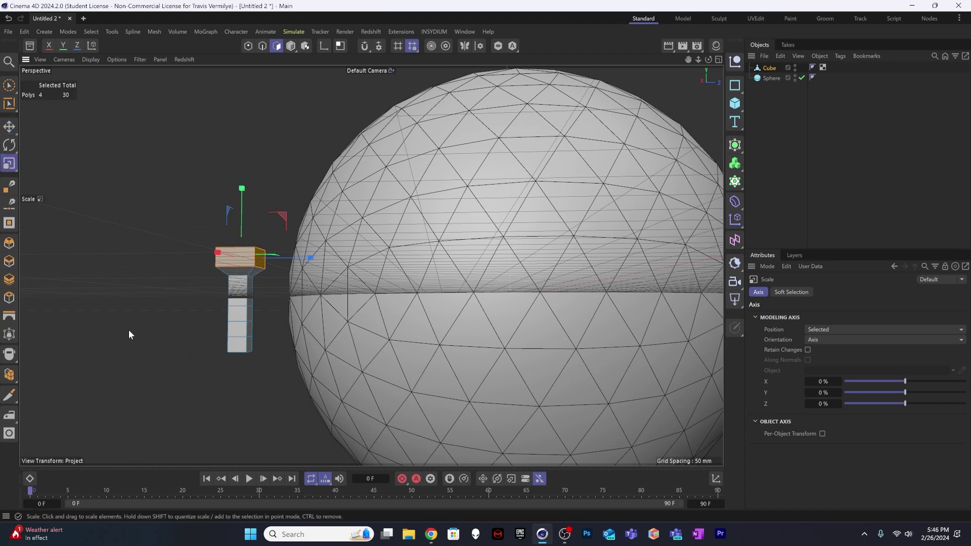
# Add a Subdivision Surface as the parent of the cube to smooth it
pyautogui.keyDown('alt'); pyautogui.click(733, 146); pyautogui.keyUp('alt')
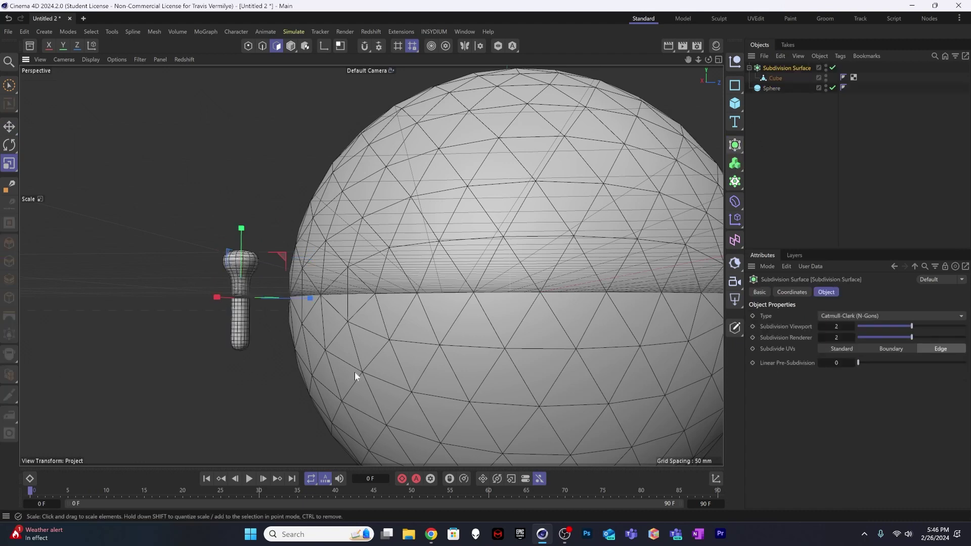
pyautogui.keyDown('alt'); pyautogui.moveTo(301, 342); pyautogui.dragTo(253, 306); pyautogui.keyUp('alt')
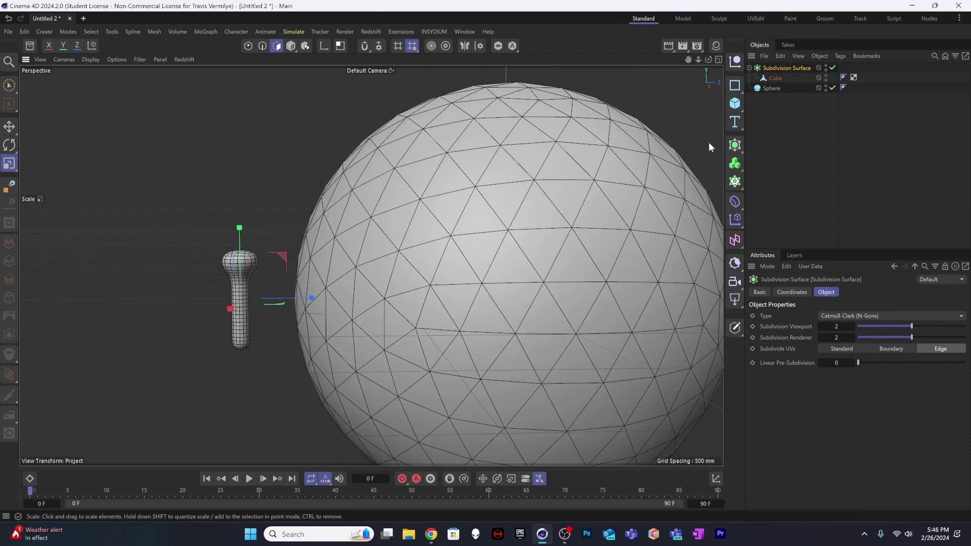
# Select the cube inside the Subdivision Surface and loop-select the ring of side polygons around its head
pyautogui.click(775, 77)
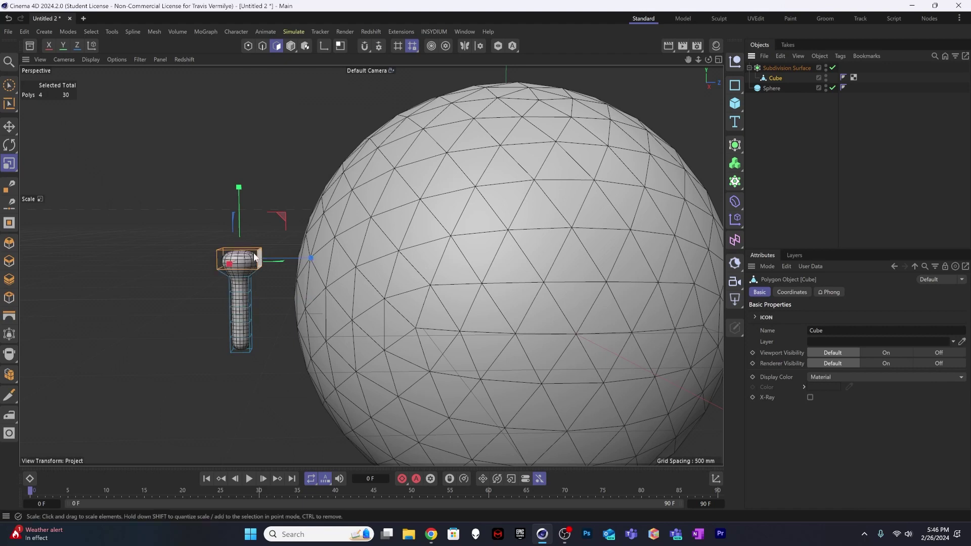
pyautogui.press('i')
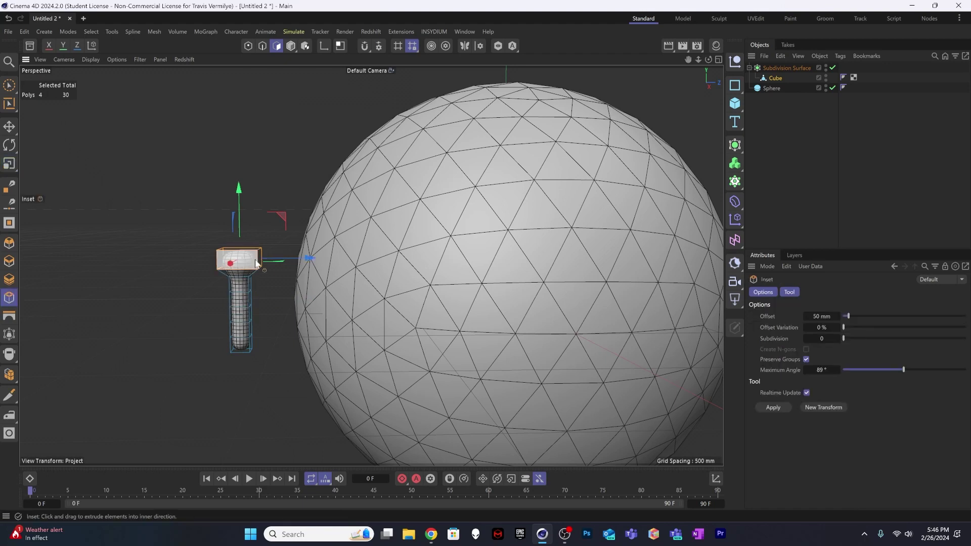
pyautogui.press('u')
pyautogui.press('i')
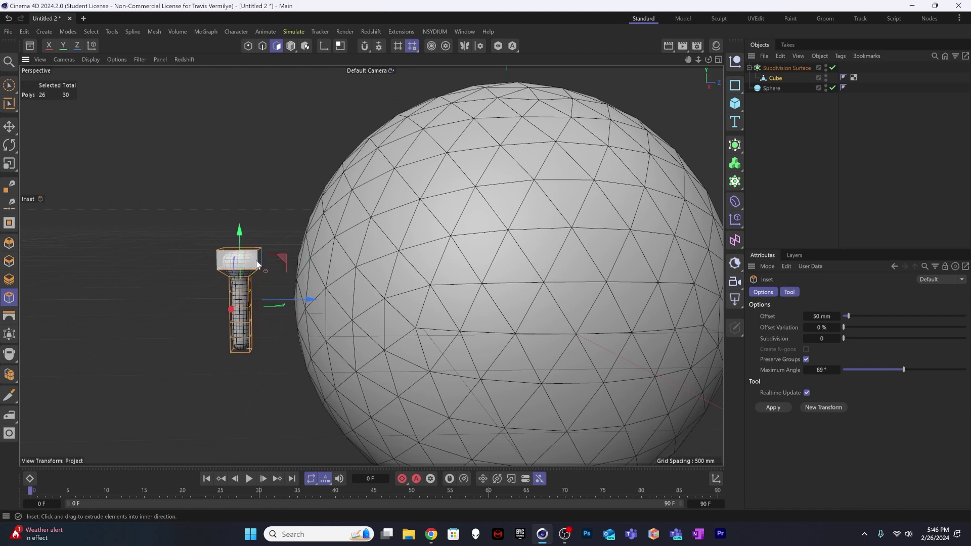
pyautogui.click(258, 263)
pyautogui.press('u')
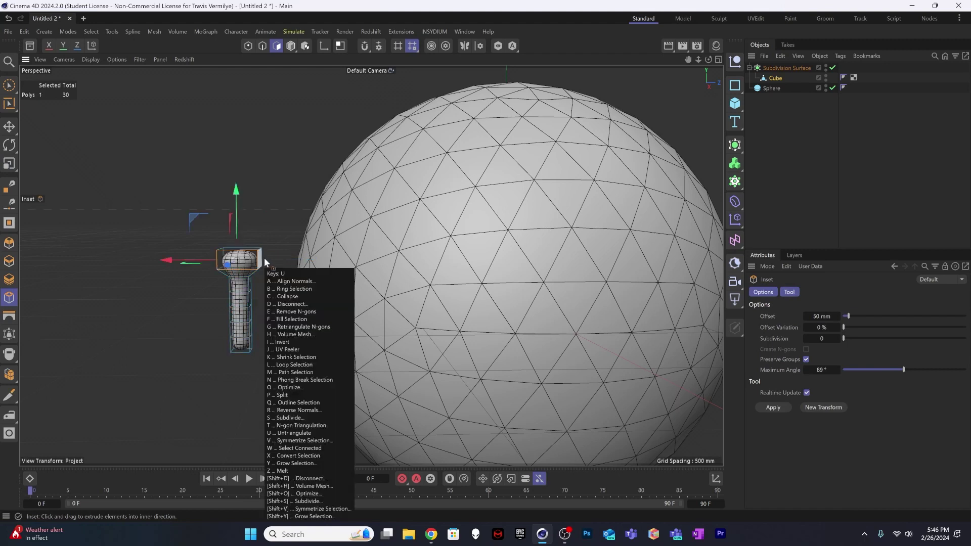
pyautogui.press('l')
pyautogui.click(259, 260)
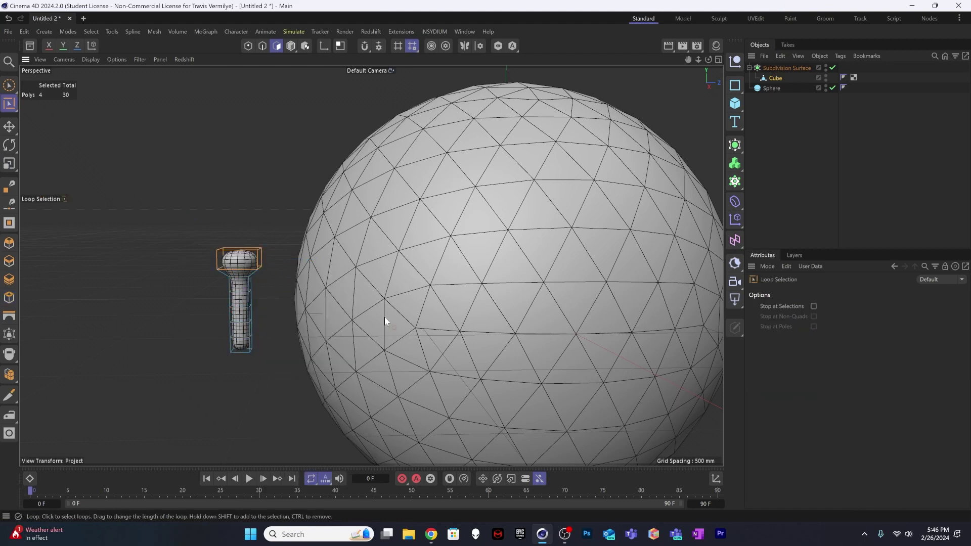
# Enable soft selection for the cube's polygons with linear falloff and a radius of 270 mm
pyautogui.click(768, 78)
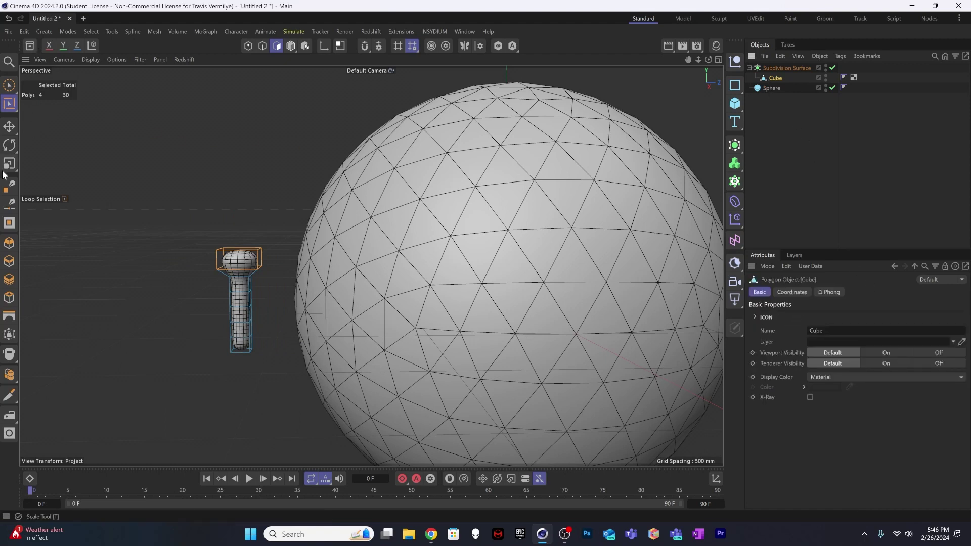
pyautogui.click(9, 126)
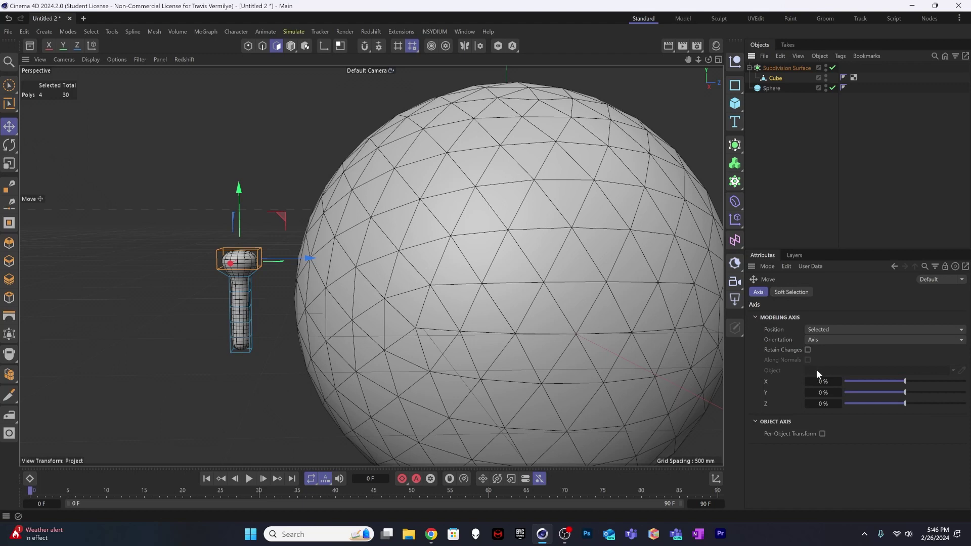
pyautogui.click(791, 293)
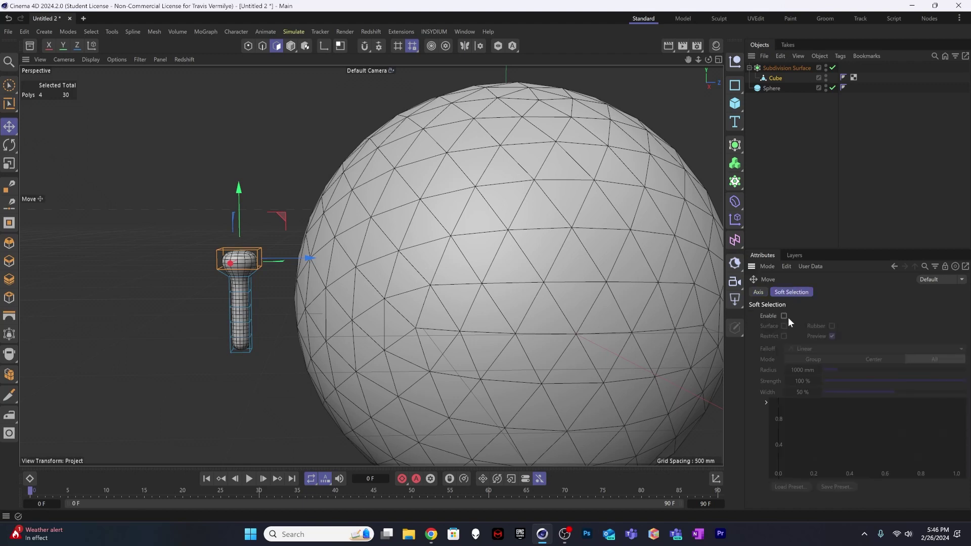
pyautogui.click(784, 315)
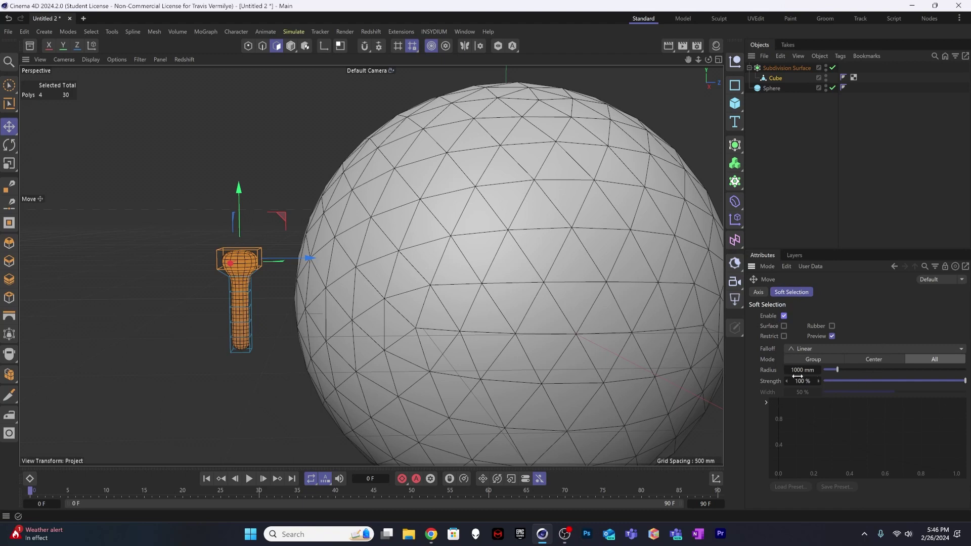
pyautogui.moveTo(837, 372); pyautogui.dragTo(827, 368)
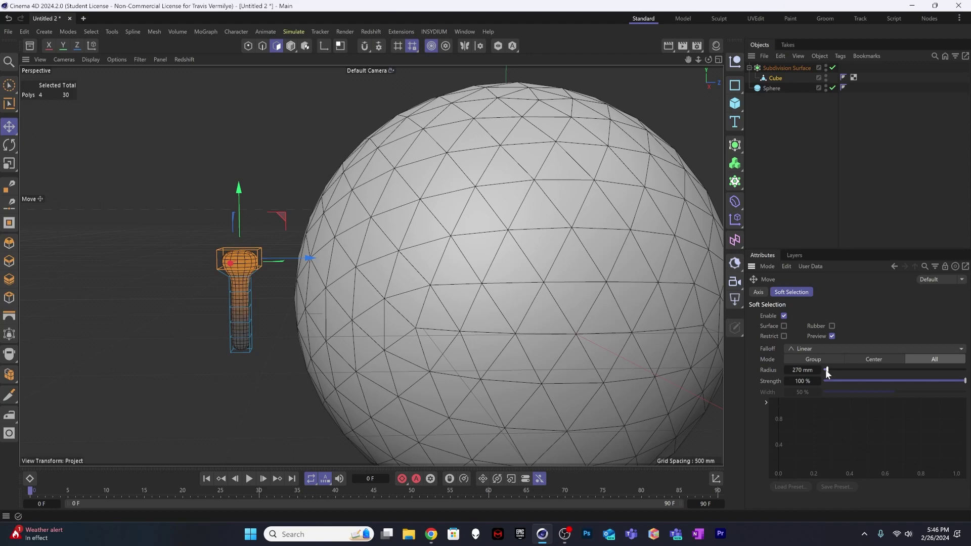
# Scale the head's polygon ring up uniformly with soft selection so the head flares and the stem tapers
pyautogui.keyDown('alt'); pyautogui.moveTo(325, 294); pyautogui.dragTo(319, 308); pyautogui.keyUp('alt')
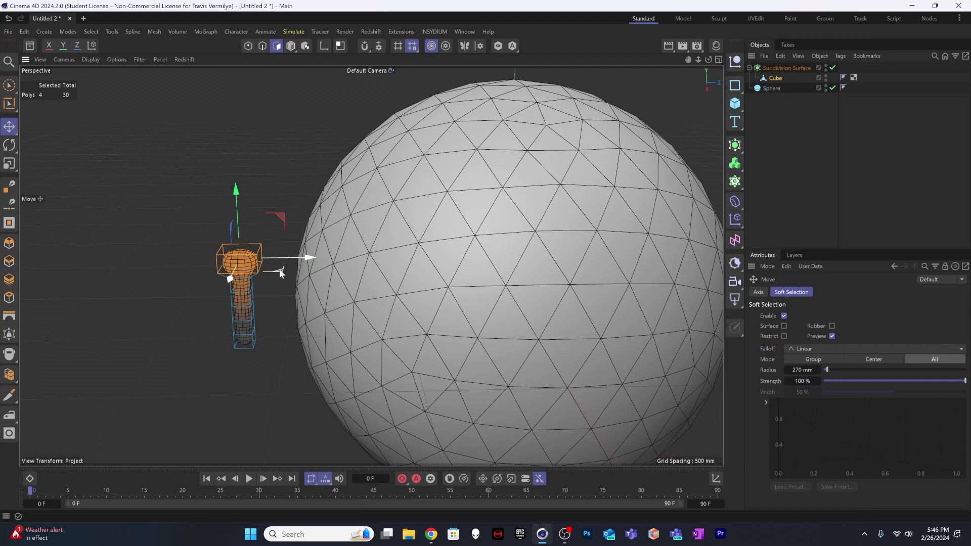
pyautogui.press('t')
pyautogui.moveTo(279, 268); pyautogui.dragTo(319, 279)
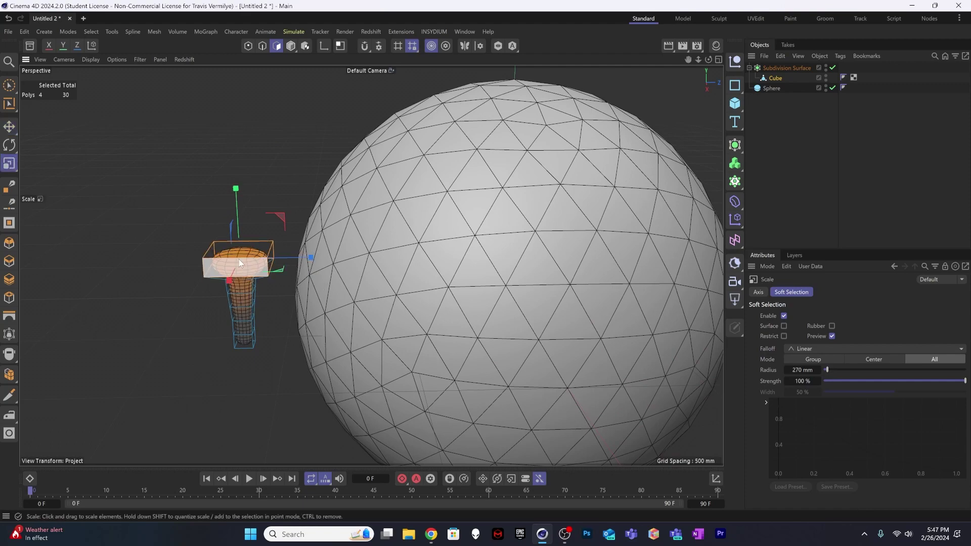
# Try to move a single polygon at the stem's lower end down along Y and scale it with soft selection
pyautogui.keyDown('alt'); pyautogui.moveTo(254, 281); pyautogui.dragTo(249, 254); pyautogui.keyUp('alt')
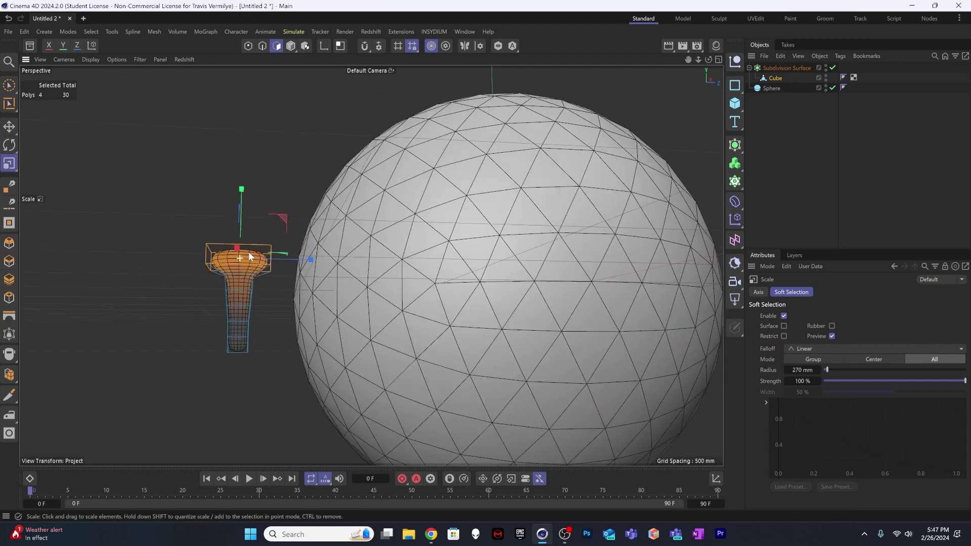
pyautogui.click(241, 349)
pyautogui.press('e')
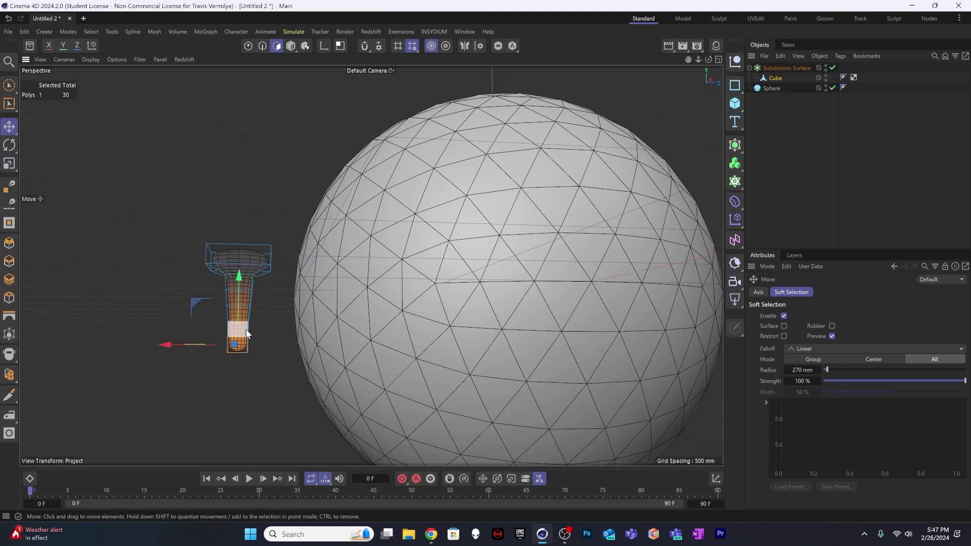
pyautogui.moveTo(238, 275); pyautogui.dragTo(241, 297)
pyautogui.press('t')
pyautogui.moveTo(274, 399); pyautogui.dragTo(310, 401)
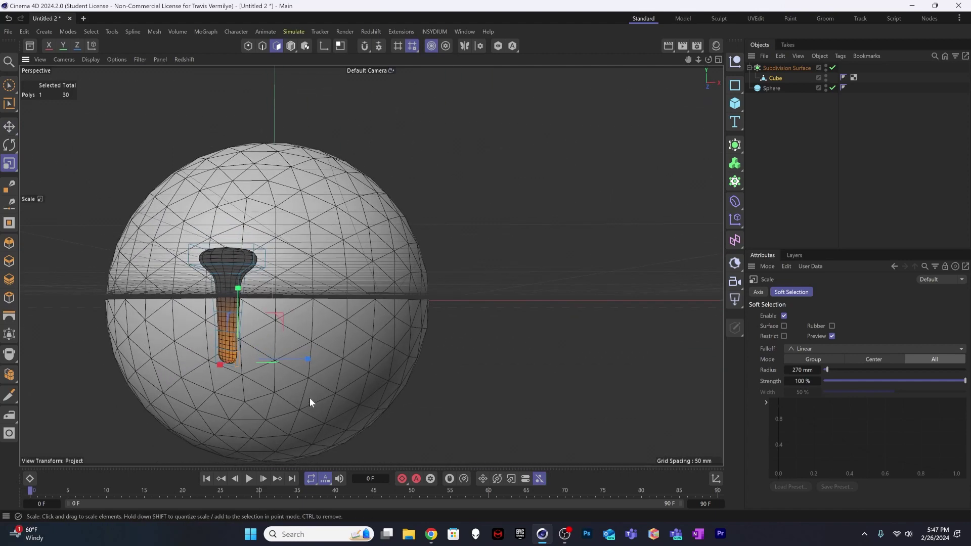
pyautogui.hotkey('ctrl', 'z')
pyautogui.hotkey('ctrl', 'z')
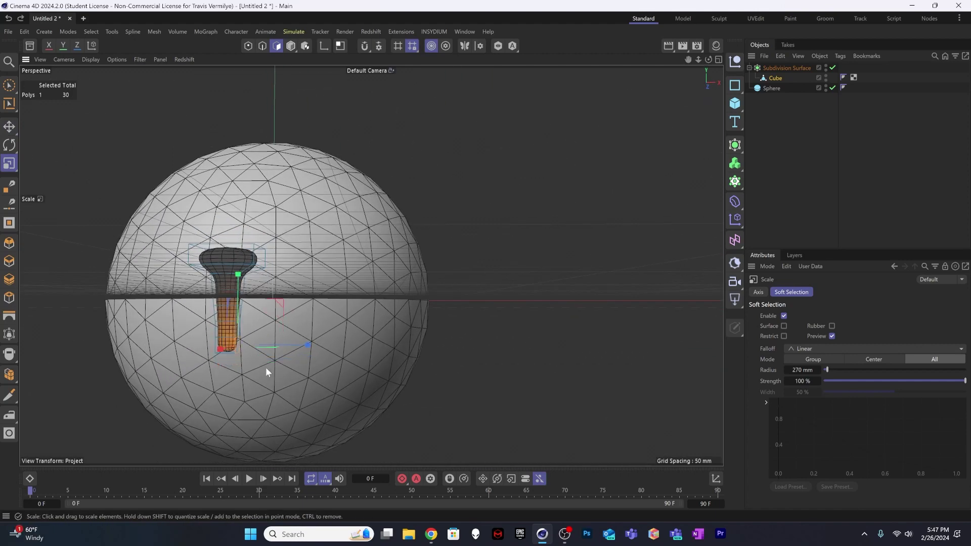
# Loop-select the stem's lowest polygon ring, move it down along Y and scale it down to lengthen and narrow the tip
pyautogui.press('u')
pyautogui.press('l')
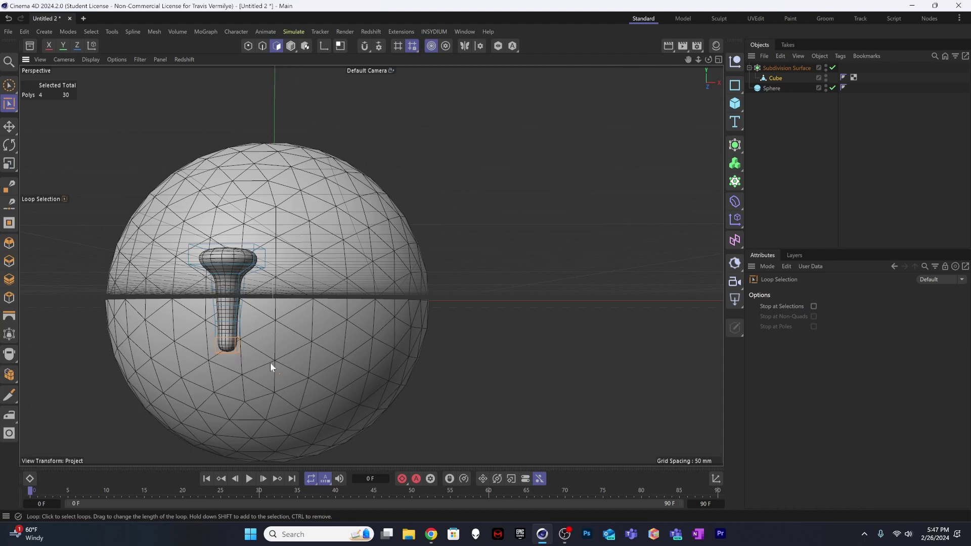
pyautogui.press('e')
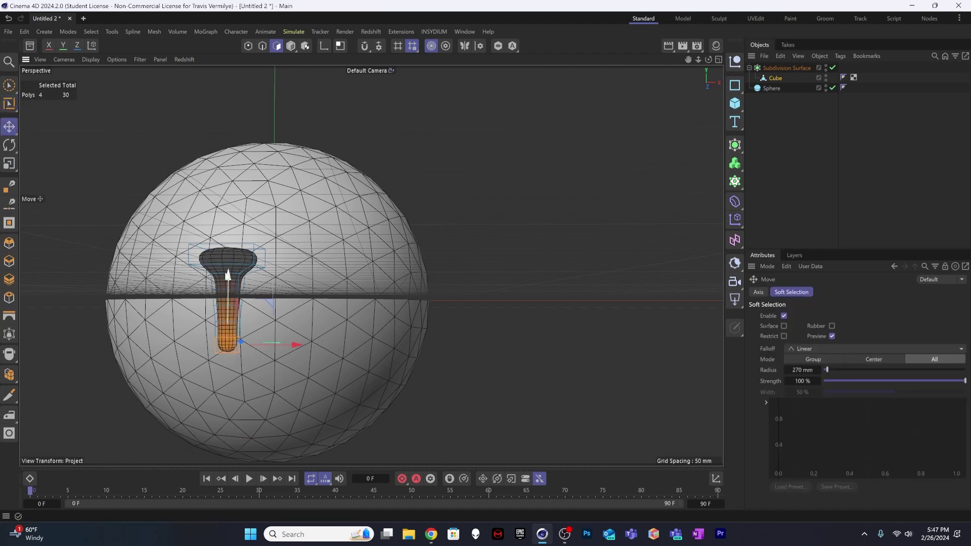
pyautogui.moveTo(227, 272); pyautogui.dragTo(227, 299)
pyautogui.press('t')
pyautogui.moveTo(325, 367); pyautogui.dragTo(287, 393)
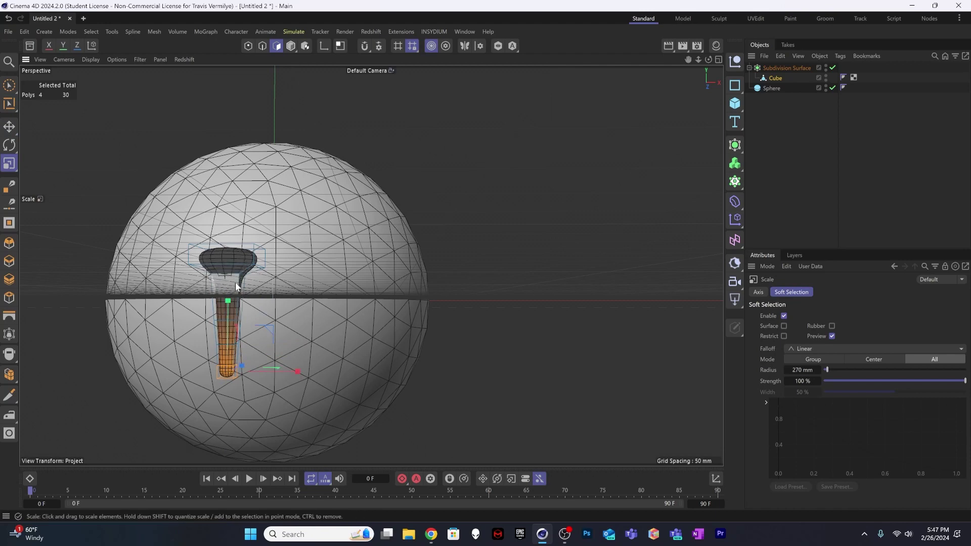
# Loop-select the polygon ring at the stem's neck below the head and scale it down with soft selection disabled
pyautogui.keyDown('alt'); pyautogui.moveTo(235, 282); pyautogui.dragTo(201, 296); pyautogui.keyUp('alt')
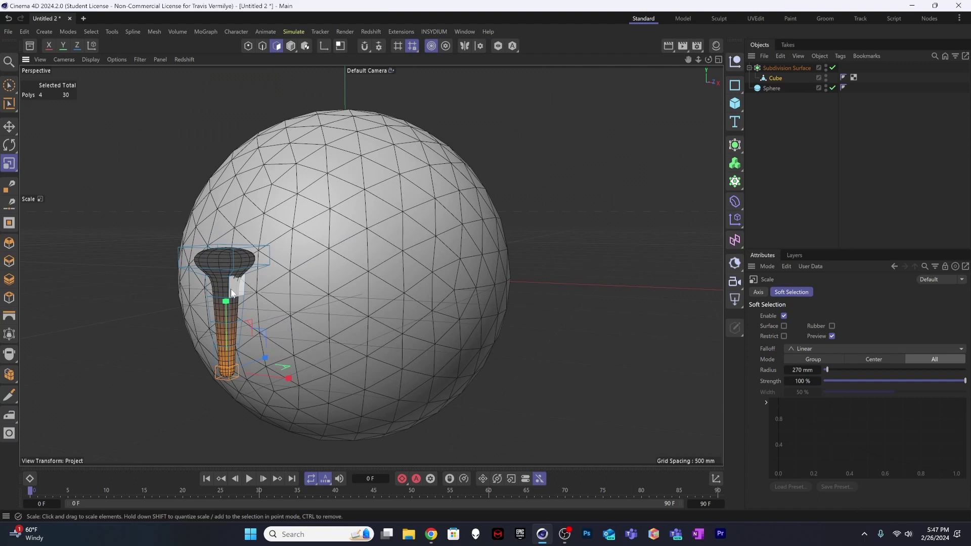
pyautogui.press('u')
pyautogui.press('l')
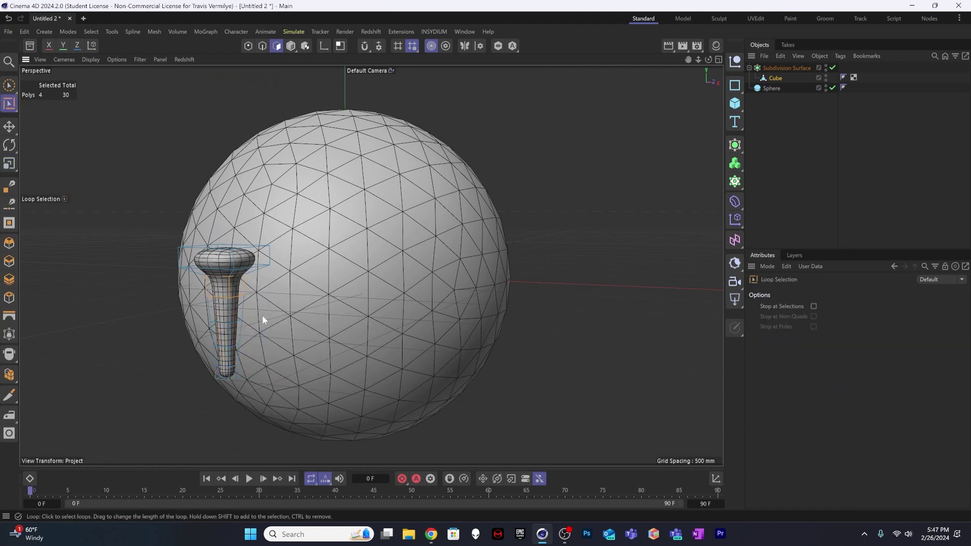
pyautogui.press('t')
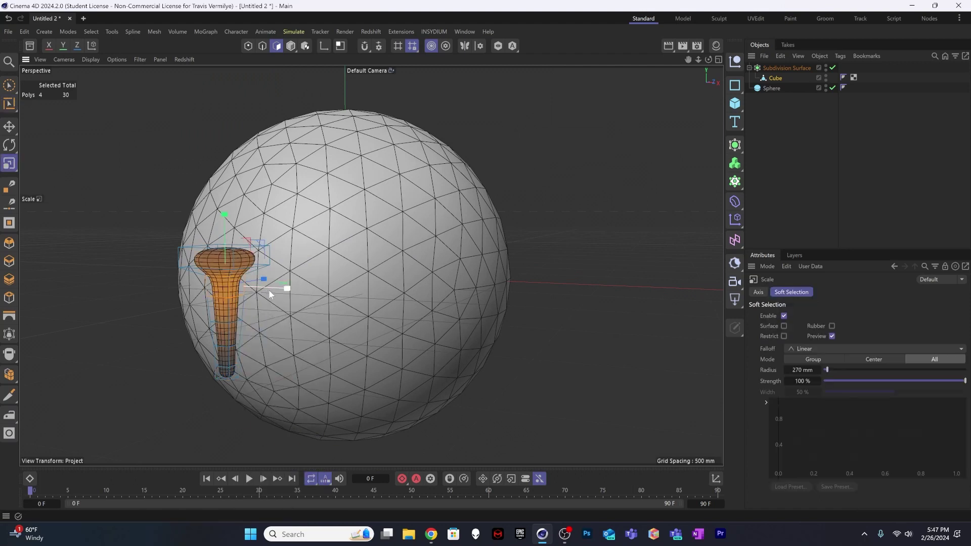
pyautogui.keyDown('alt'); pyautogui.moveTo(271, 289); pyautogui.dragTo(261, 328); pyautogui.keyUp('alt')
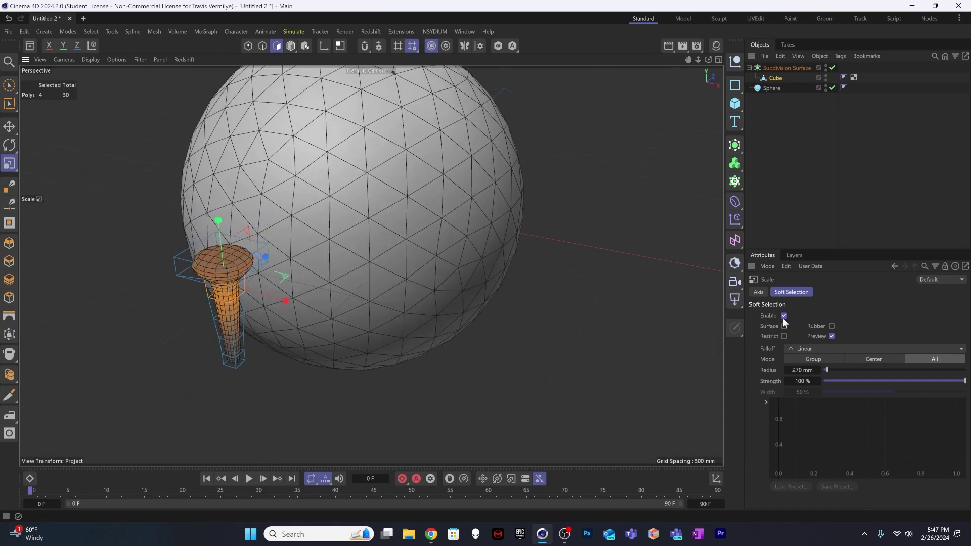
pyautogui.click(783, 316)
pyautogui.moveTo(289, 276); pyautogui.dragTo(120, 311)
# Move the neck's polygon ring slightly up along Y, and deselect the cube
pyautogui.keyDown('alt'); pyautogui.moveTo(209, 320); pyautogui.dragTo(226, 274); pyautogui.keyUp('alt')
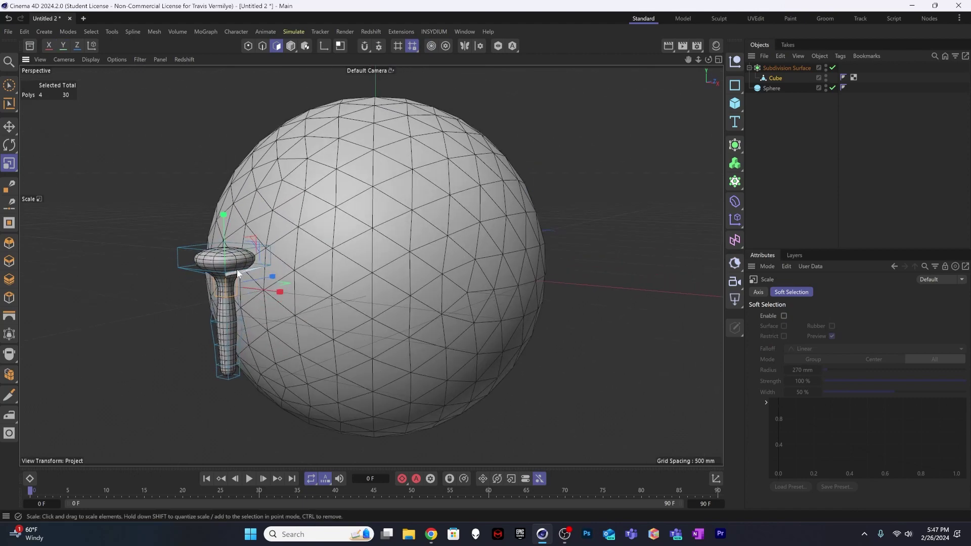
pyautogui.press('e')
pyautogui.moveTo(225, 224); pyautogui.dragTo(226, 219)
pyautogui.keyDown('alt'); pyautogui.moveTo(231, 309); pyautogui.dragTo(224, 277); pyautogui.keyUp('alt')
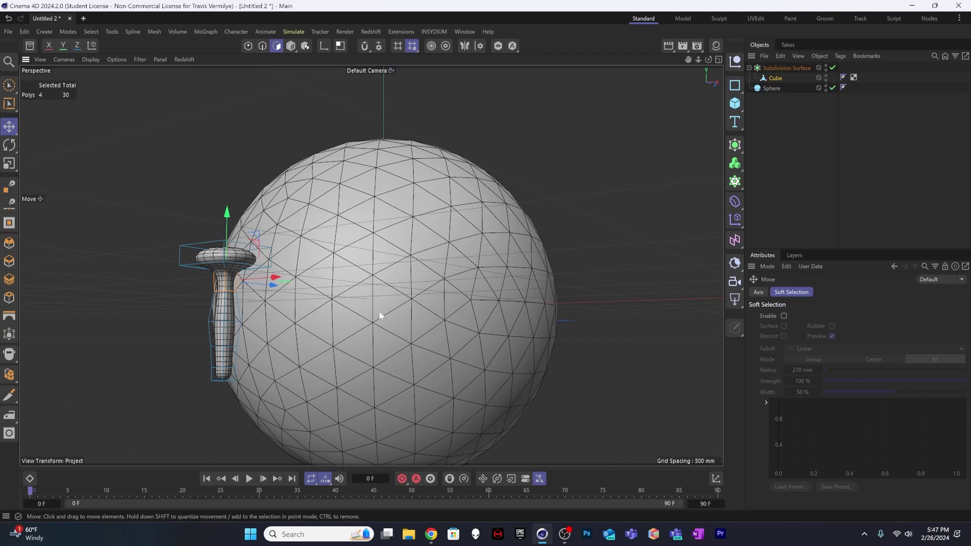
pyautogui.click(774, 168)
pyautogui.keyDown('alt'); pyautogui.moveTo(296, 342); pyautogui.dragTo(178, 326); pyautogui.keyUp('alt')
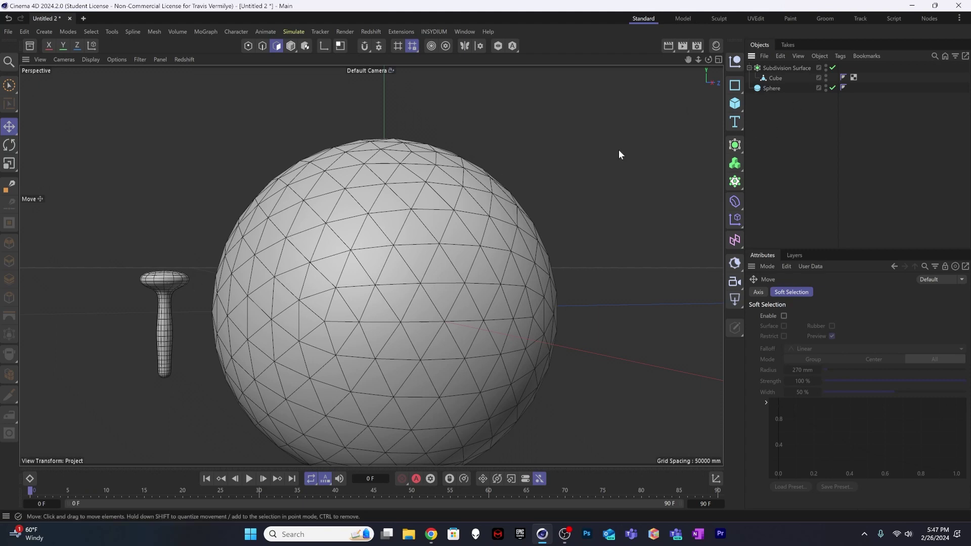
# Move only the Subdivision Surface's axis down along Y to the base of the stem, and deselect the object
pyautogui.click(782, 67)
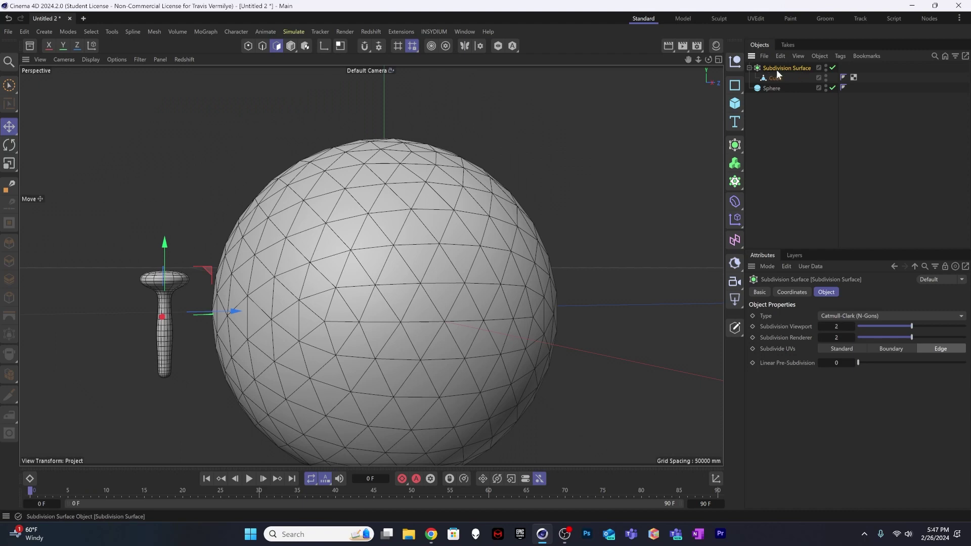
pyautogui.click(322, 47)
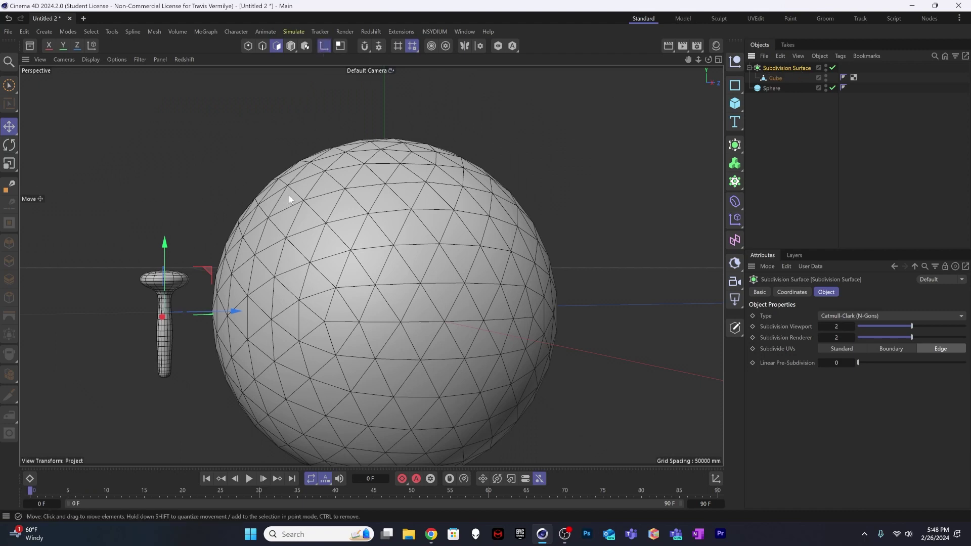
pyautogui.moveTo(166, 242); pyautogui.dragTo(165, 296)
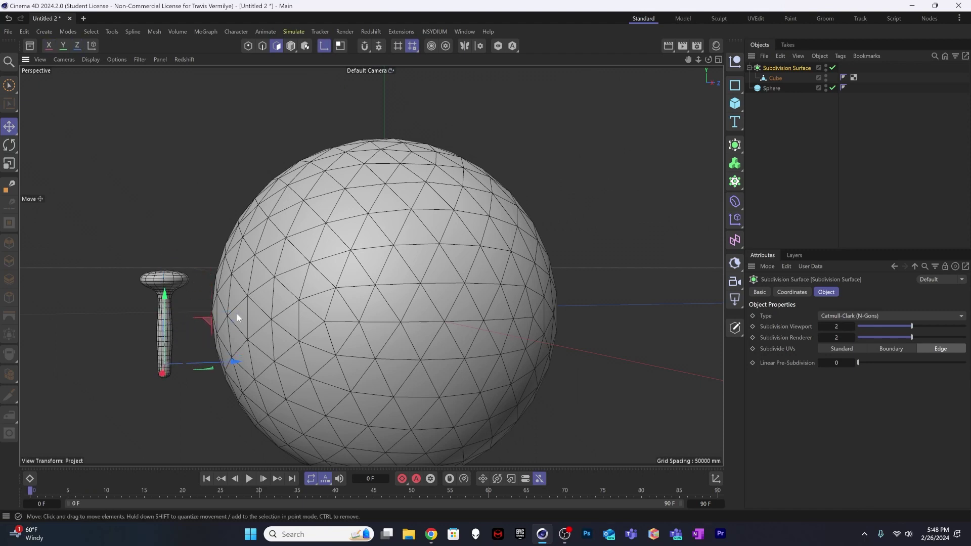
pyautogui.click(325, 47)
pyautogui.click(763, 125)
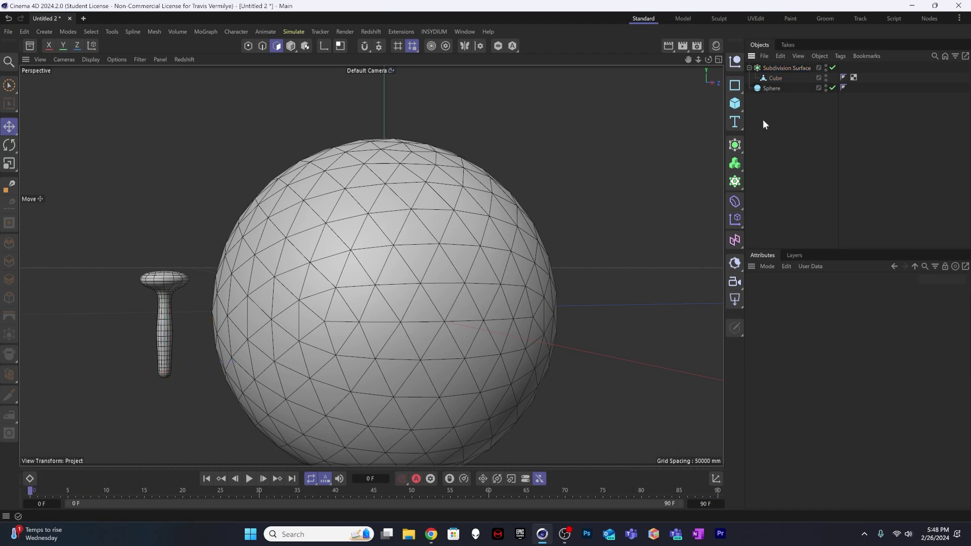
# Add a Cloner, set its mode to Object and assign the Sphere as the object to clone onto
pyautogui.click(736, 183)
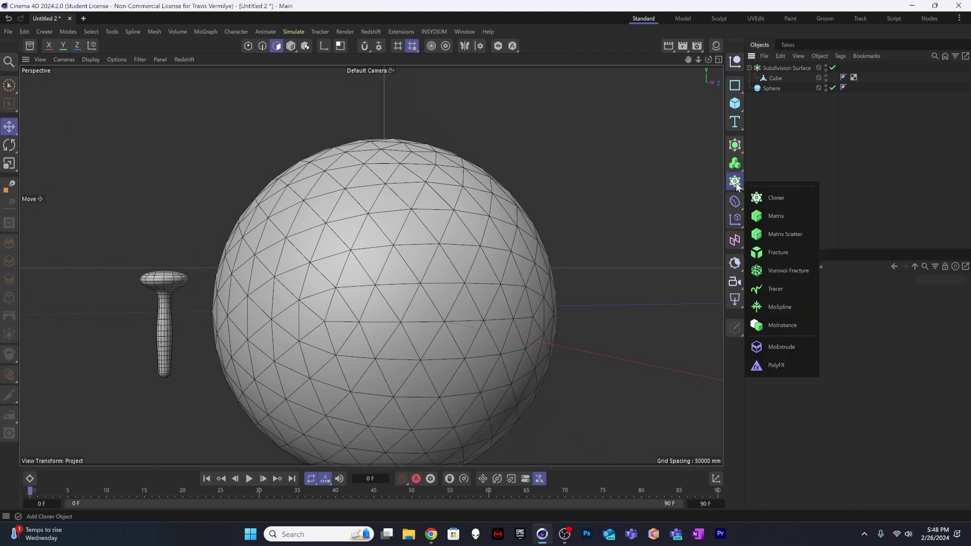
pyautogui.click(772, 198)
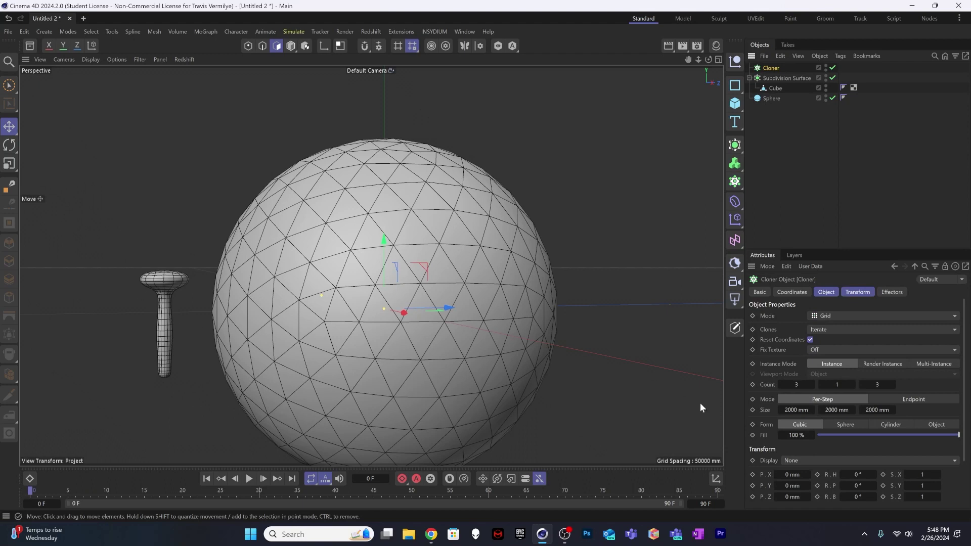
pyautogui.click(834, 315)
pyautogui.click(835, 329)
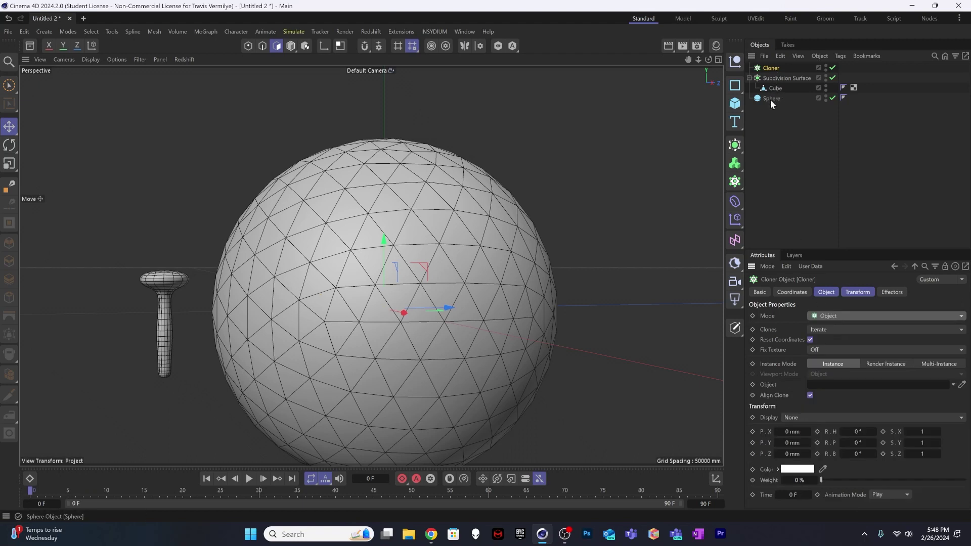
pyautogui.moveTo(768, 98); pyautogui.dragTo(826, 387)
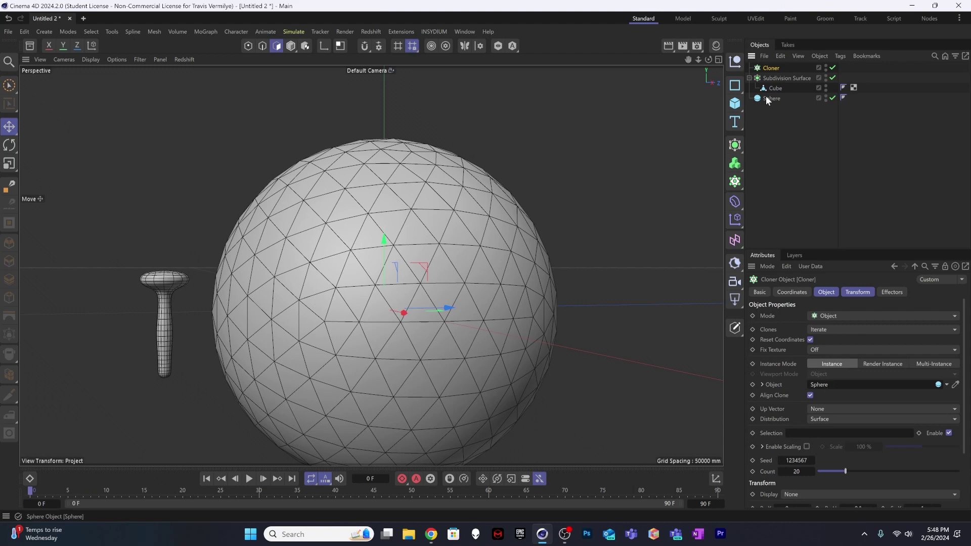
# Make the Subdivision Surface spike a child of the Cloner and set the clone distribution to Polygon Center
pyautogui.moveTo(772, 77)
pyautogui.mouseDown()
pyautogui.moveTo(783, 72)
pyautogui.moveTo(773, 68)
pyautogui.mouseUp()
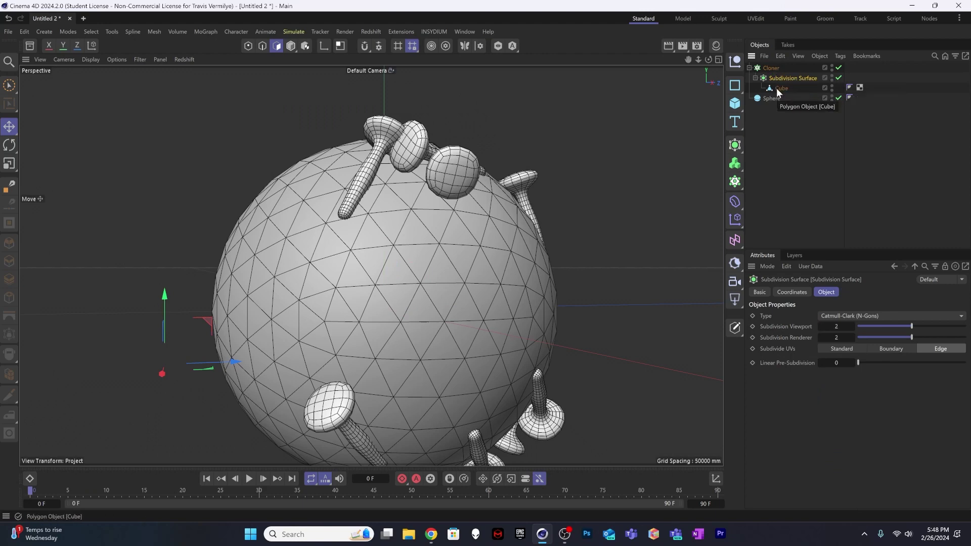
pyautogui.scroll(-5, 395, 304)
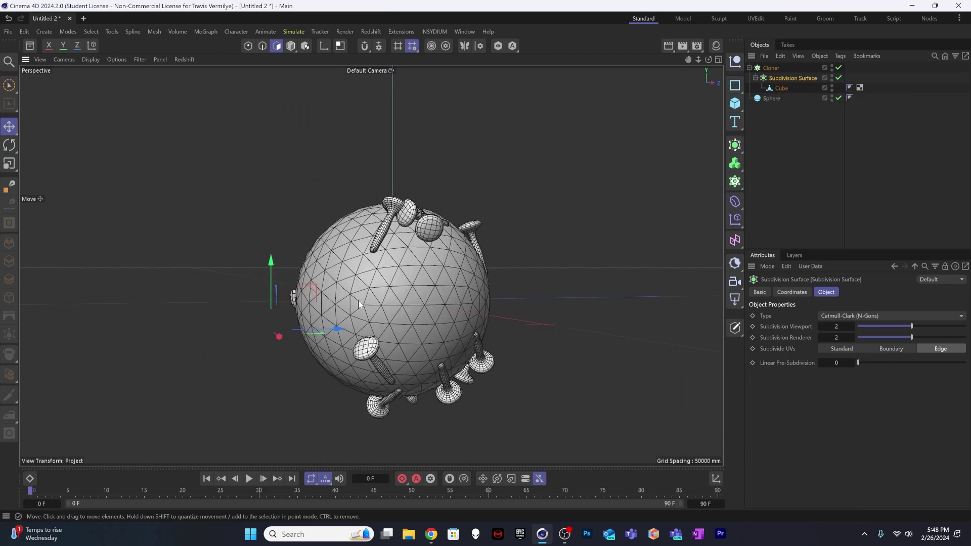
pyautogui.press('h')
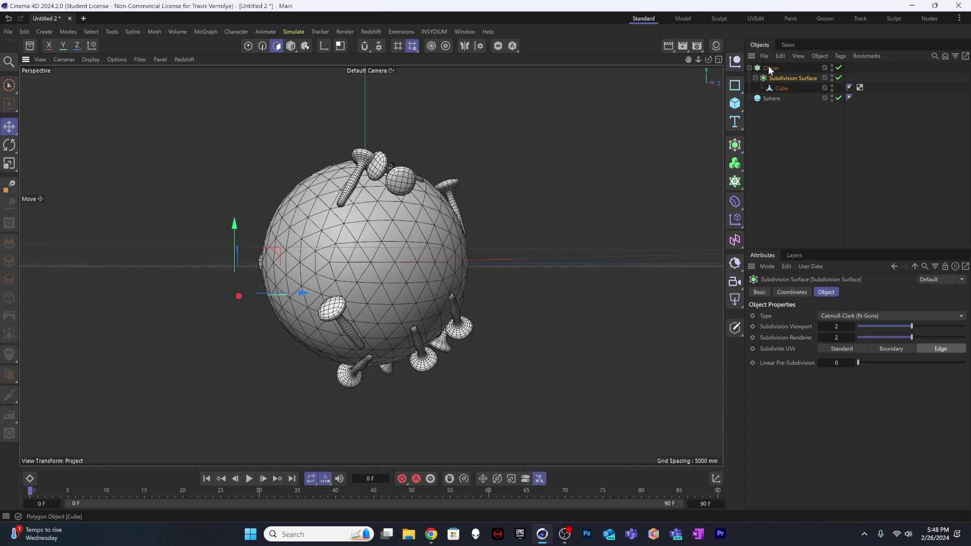
pyautogui.click(770, 69)
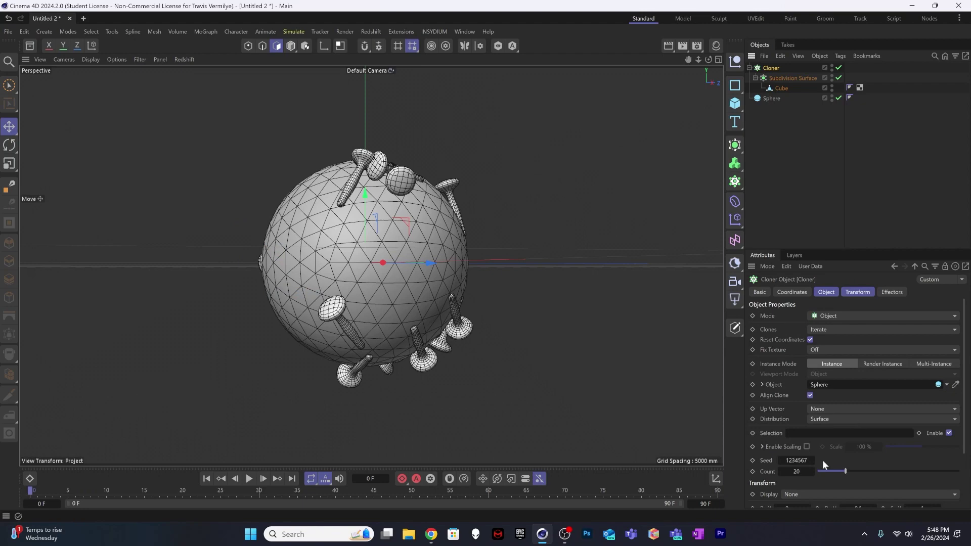
pyautogui.click(835, 418)
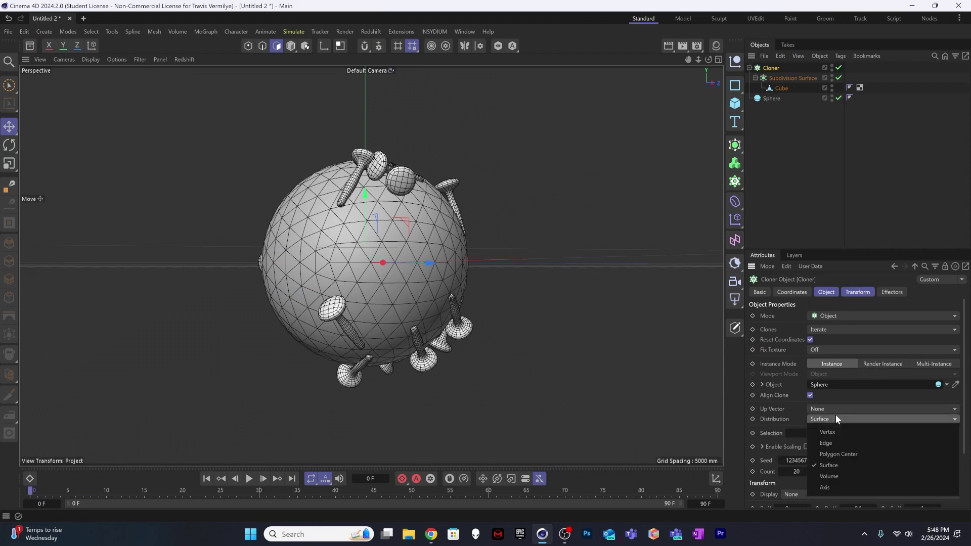
pyautogui.click(842, 455)
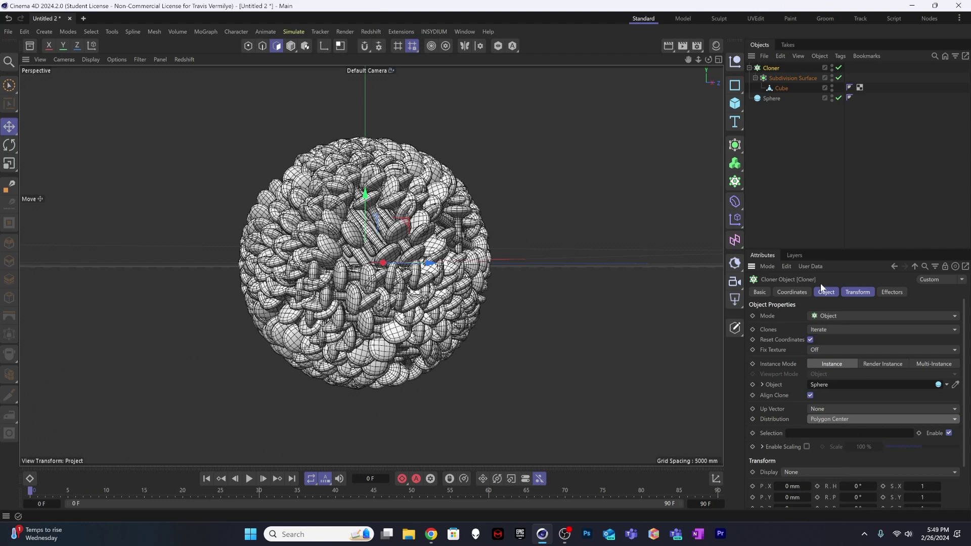
# Set the Cloner's pitch rotation (R.P) to -90° so the spikes point outward, and deselect the object
pyautogui.click(860, 292)
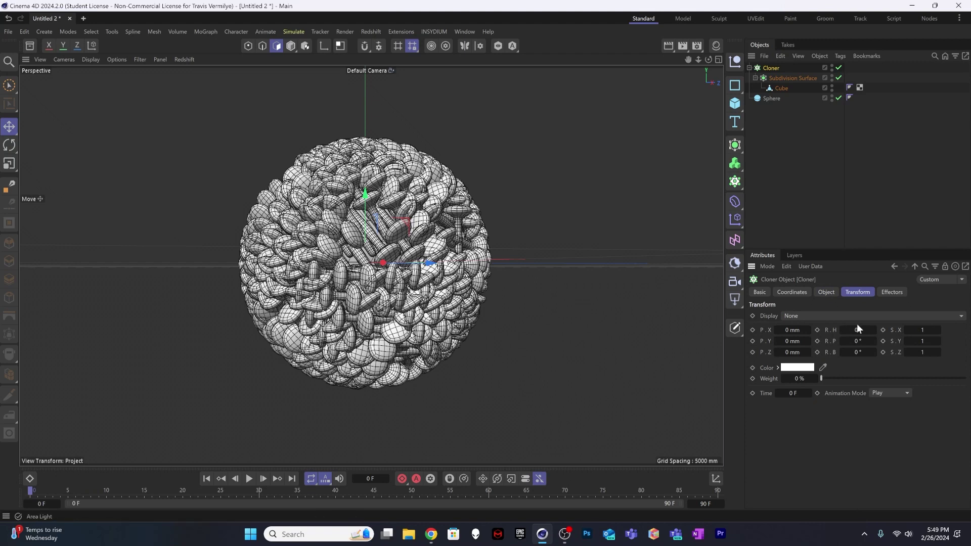
pyautogui.click(872, 341)
pyautogui.press('BackSpace')
pyautogui.write('-90')
pyautogui.press('Return')
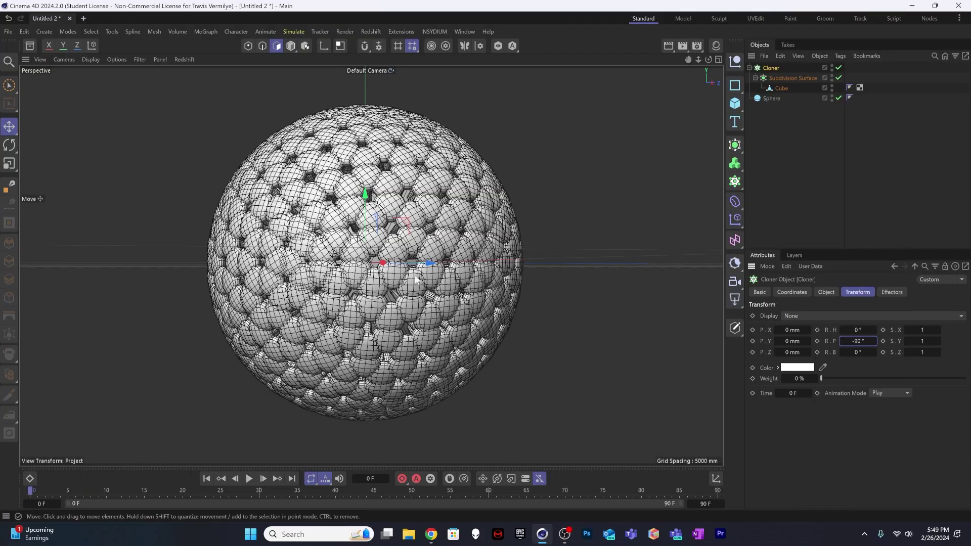
pyautogui.keyDown('alt'); pyautogui.moveTo(405, 280); pyautogui.dragTo(457, 379); pyautogui.keyUp('alt')
pyautogui.click(788, 148)
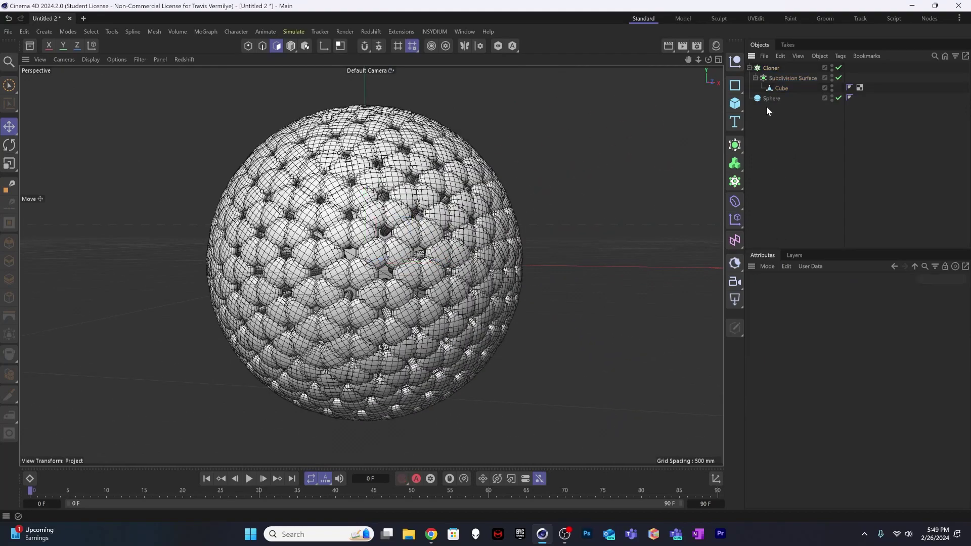
# Reduce the Sphere's segments to 13 to thin out the spikes, and deselect it
pyautogui.scroll(-2, 405, 273)
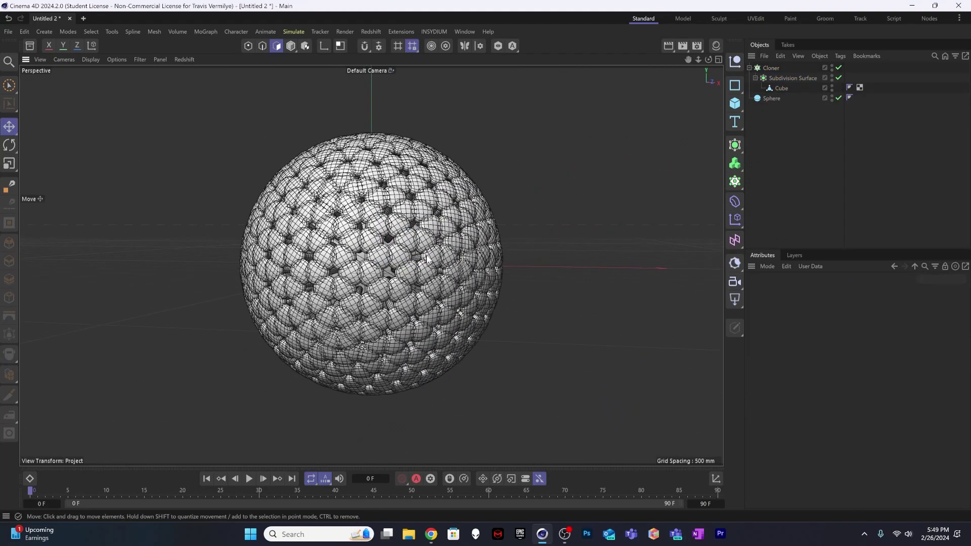
pyautogui.click(767, 99)
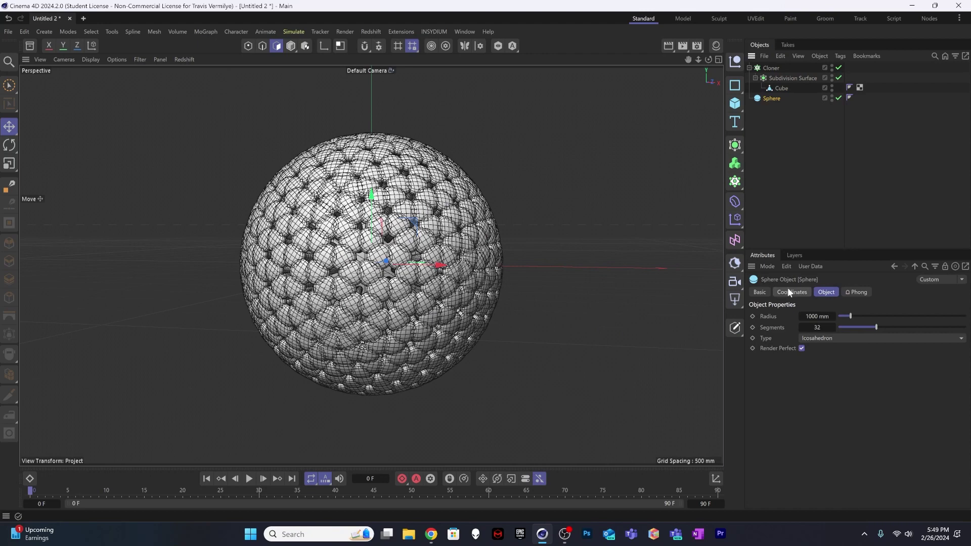
pyautogui.moveTo(810, 328); pyautogui.dragTo(786, 327)
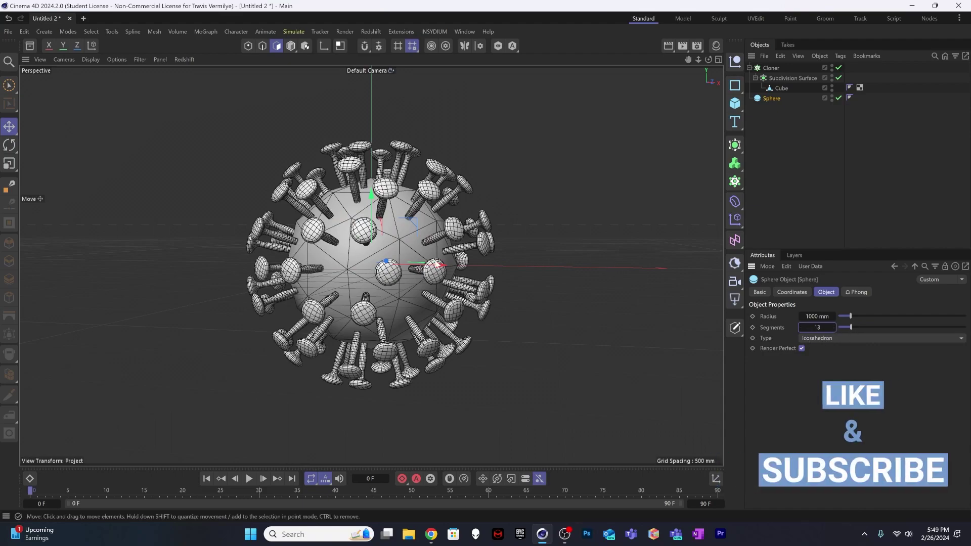
pyautogui.keyDown('alt'); pyautogui.moveTo(386, 237); pyautogui.dragTo(353, 268); pyautogui.keyUp('alt')
pyautogui.scroll(-5, 403, 236)
pyautogui.scroll(5, 359, 238)
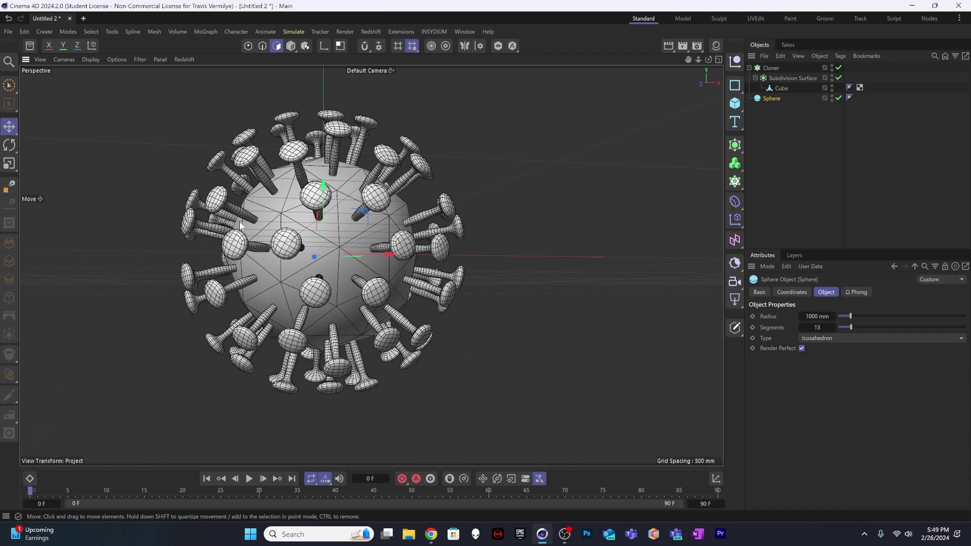
pyautogui.click(813, 109)
pyautogui.click(771, 99)
pyautogui.scroll(-5, 307, 260)
pyautogui.keyDown('alt'); pyautogui.moveTo(342, 247); pyautogui.dragTo(347, 256); pyautogui.keyUp('alt')
pyautogui.click(794, 135)
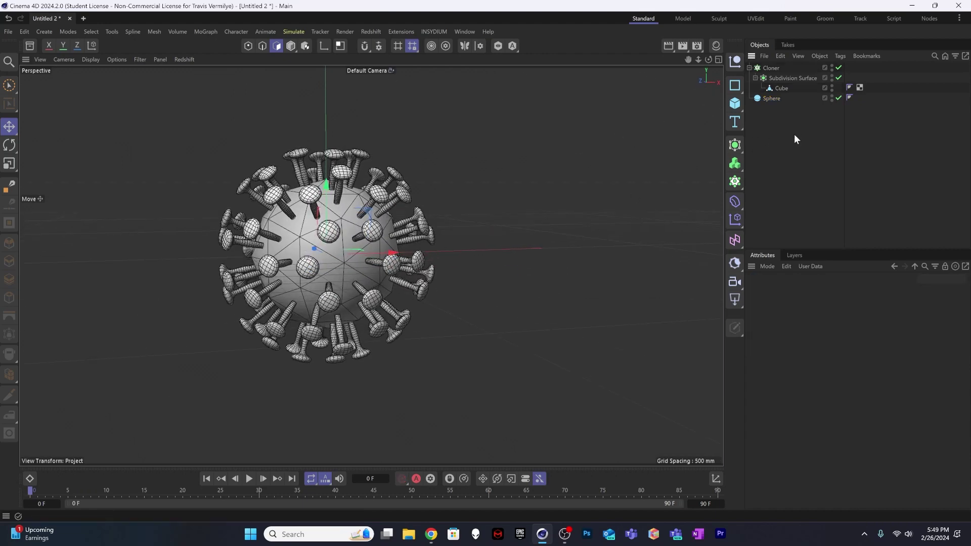
# Duplicate the Sphere and rename the original "virus body viewport"
pyautogui.click(766, 100)
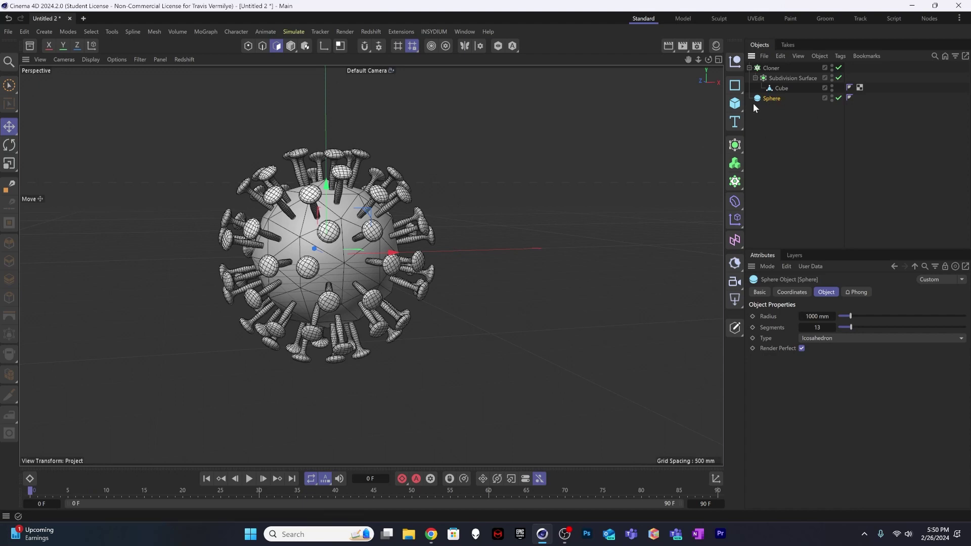
pyautogui.keyDown('ctrl'); pyautogui.moveTo(775, 100); pyautogui.dragTo(775, 102); pyautogui.keyUp('ctrl')
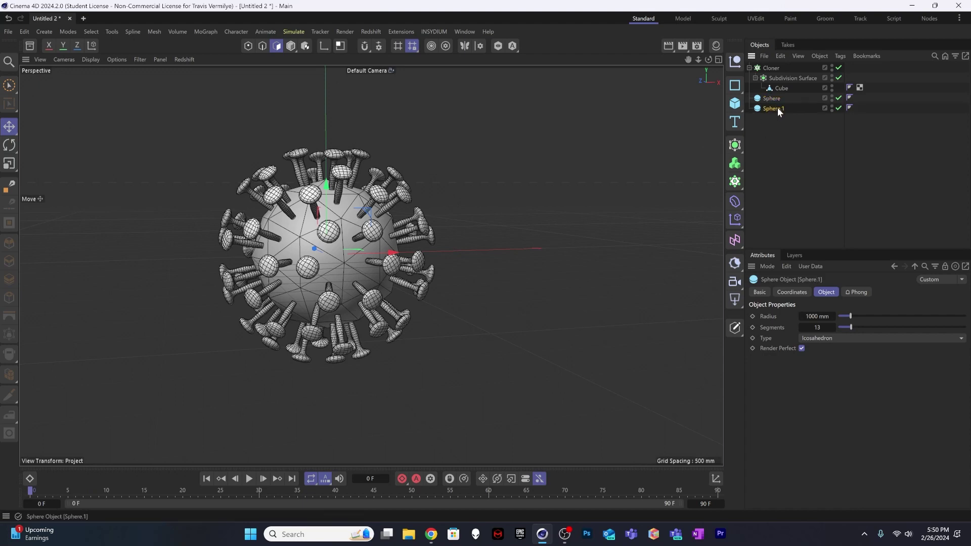
pyautogui.doubleClick(769, 99)
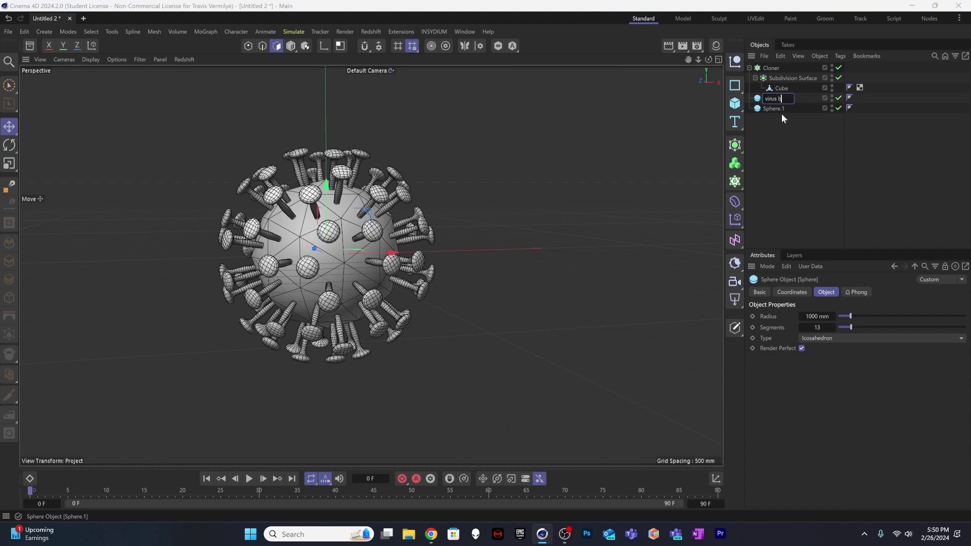
pyautogui.write('virus body ec')
pyautogui.write('ewport')
pyautogui.press('Return')
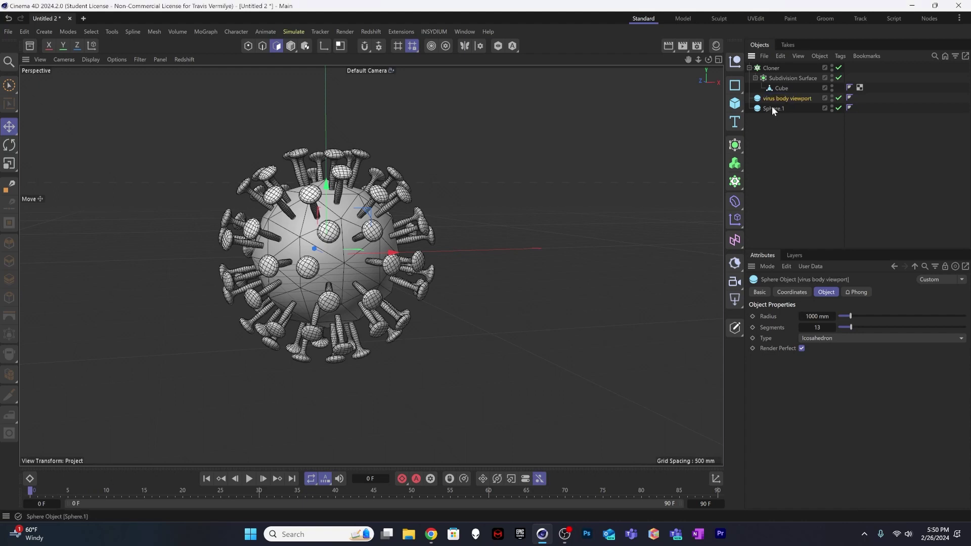
# Rename the duplicated sphere "virus body render"
pyautogui.click(769, 109)
pyautogui.doubleClick(768, 108)
pyautogui.write('vir')
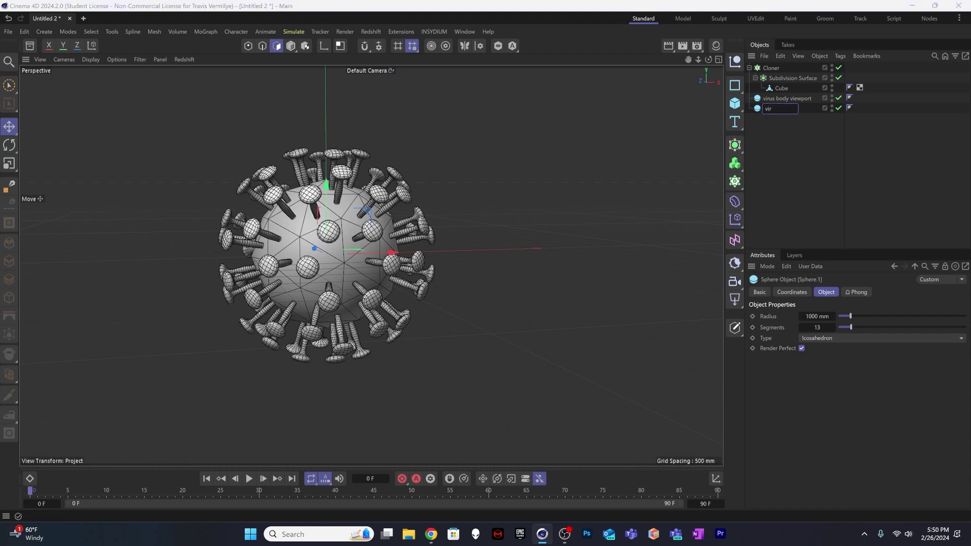
pyautogui.write('us body render')
pyautogui.press('Return')
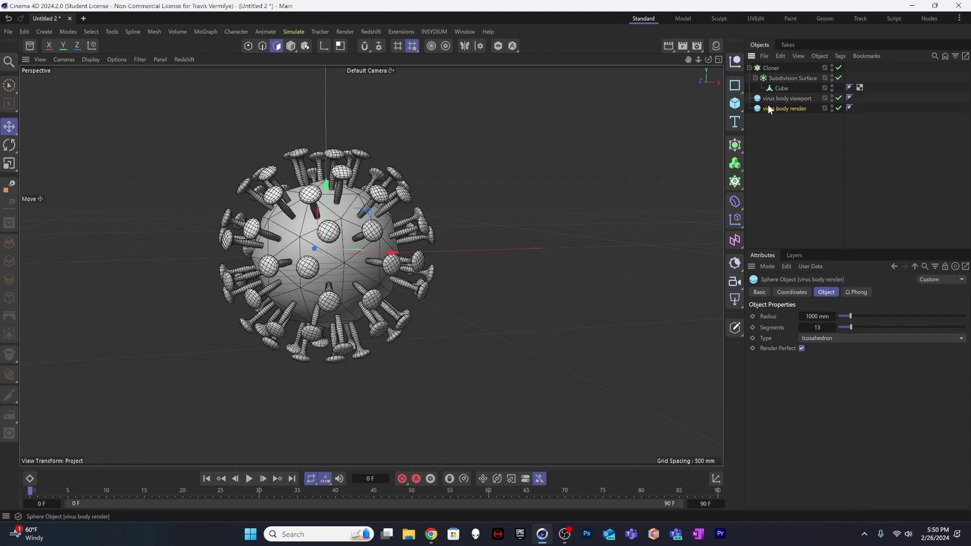
# Hide the virus body viewport sphere in both editor and render, and set the virus body render sphere's segments to 65
pyautogui.click(793, 130)
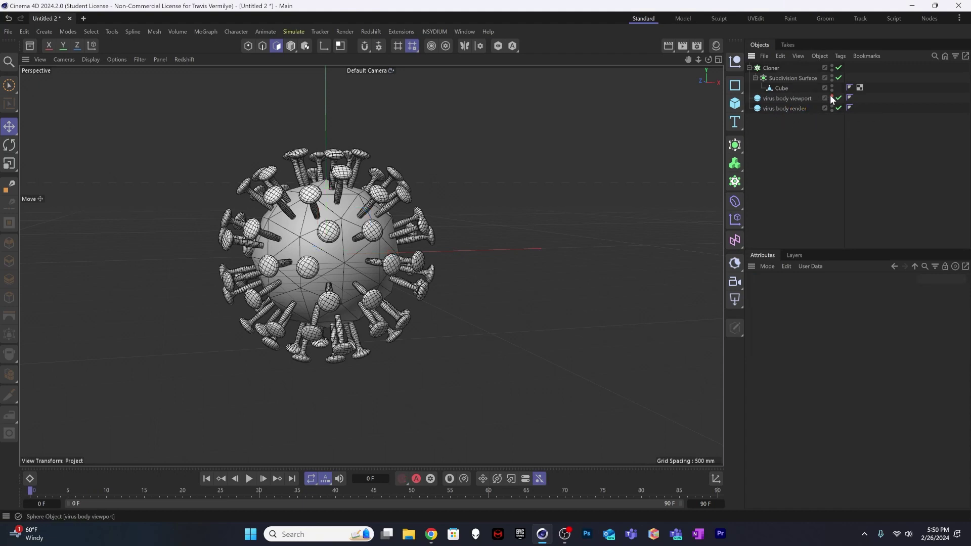
pyautogui.click(786, 97)
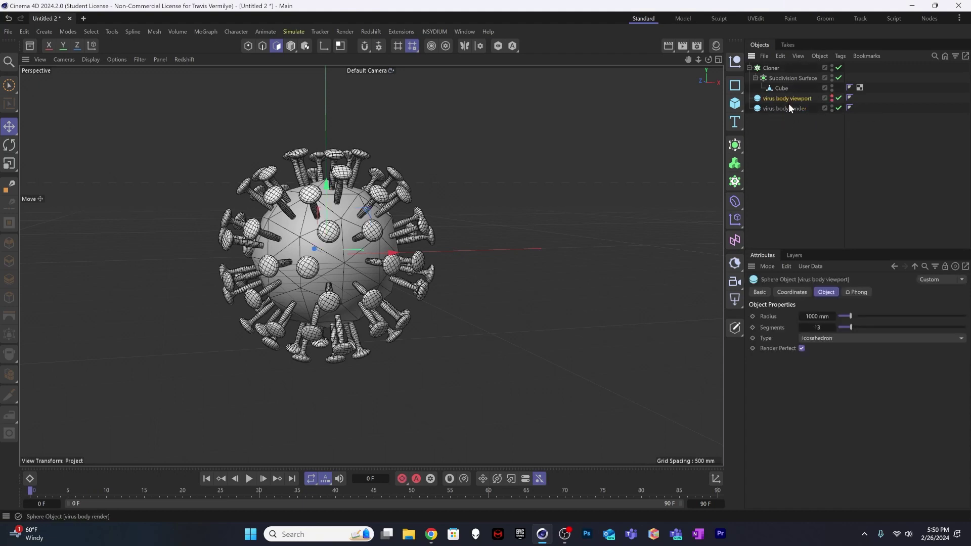
pyautogui.click(797, 108)
pyautogui.click(818, 327)
pyautogui.write('65')
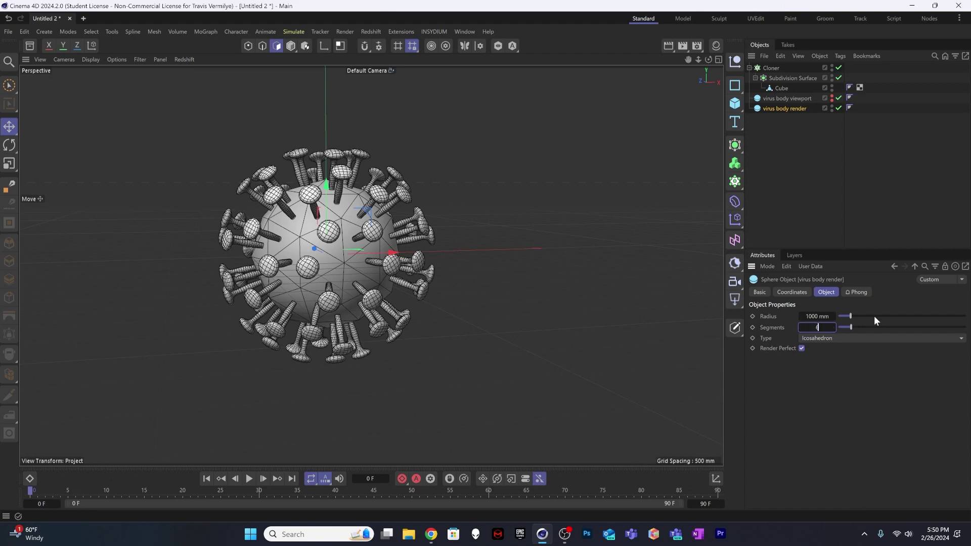
pyautogui.press('Return')
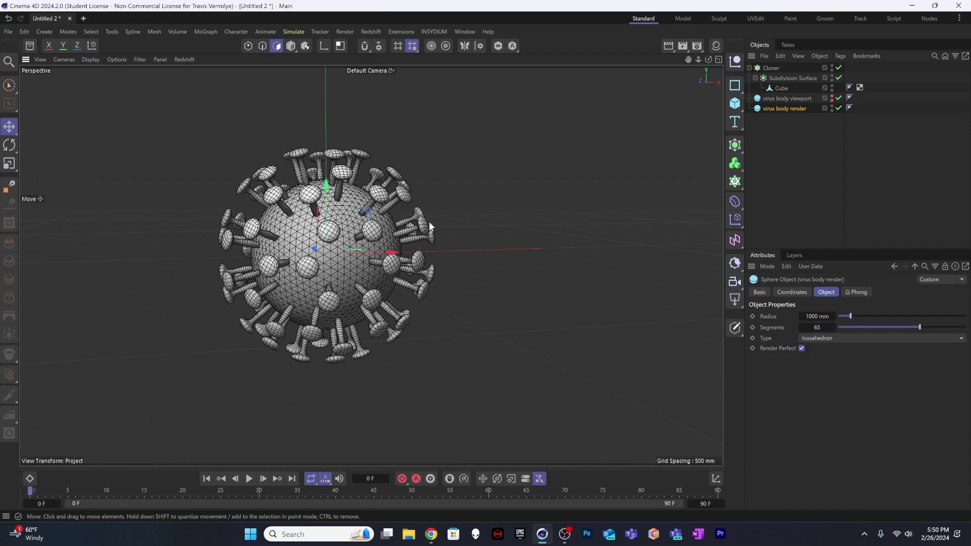
pyautogui.keyDown('alt'); pyautogui.moveTo(373, 236); pyautogui.dragTo(355, 219); pyautogui.keyUp('alt')
pyautogui.scroll(-4, 355, 233)
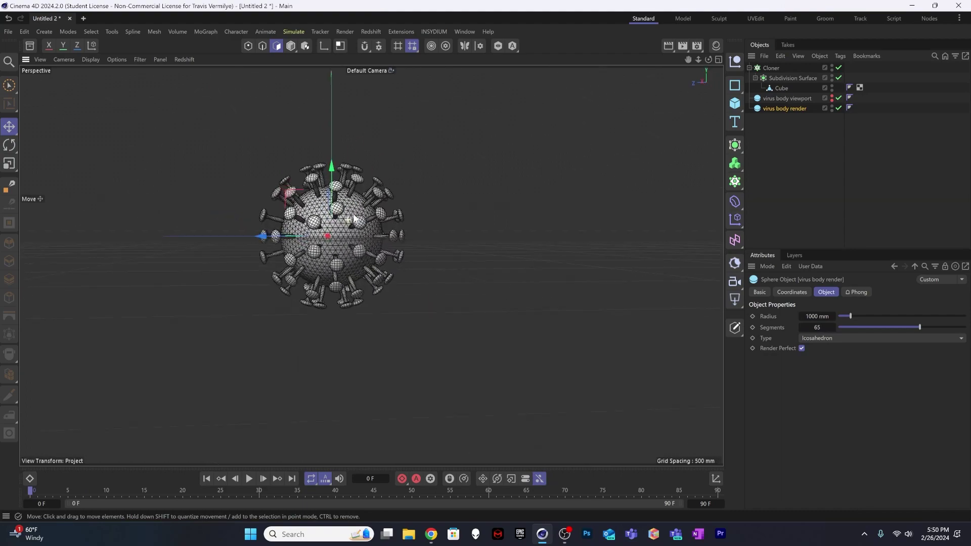
pyautogui.scroll(5, 353, 220)
pyautogui.keyDown('alt'); pyautogui.moveTo(348, 241); pyautogui.dragTo(350, 297, button='middle'); pyautogui.keyUp('alt')
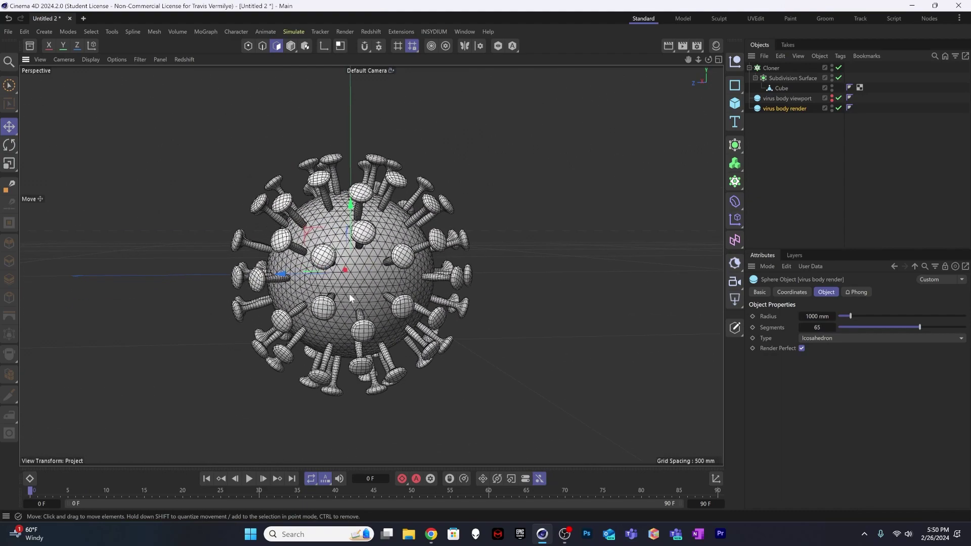
pyautogui.keyDown('alt'); pyautogui.moveTo(349, 297); pyautogui.dragTo(351, 290); pyautogui.keyUp('alt')
pyautogui.click(936, 76)
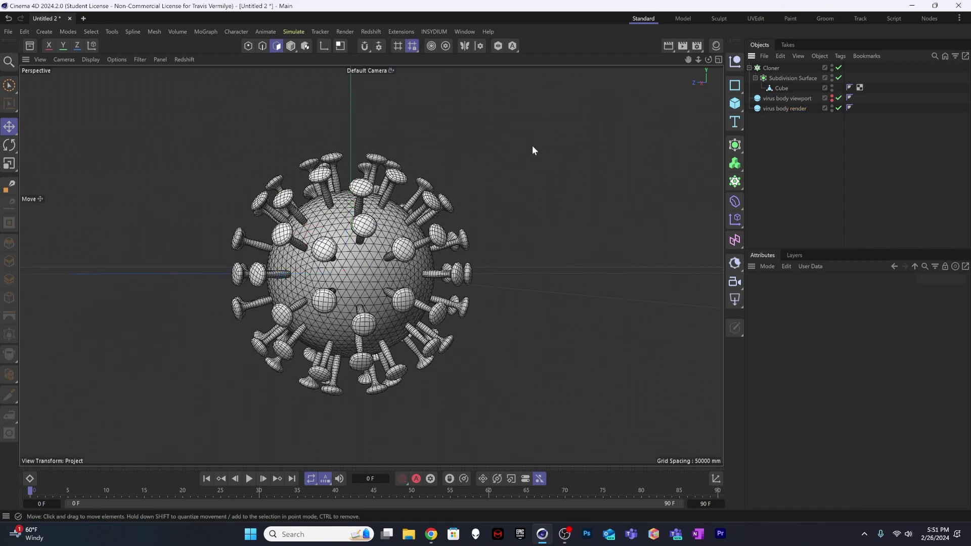
# Create a Redshift RS Material in the Material Manager and widen the manager beside the viewport
pyautogui.click(717, 50)
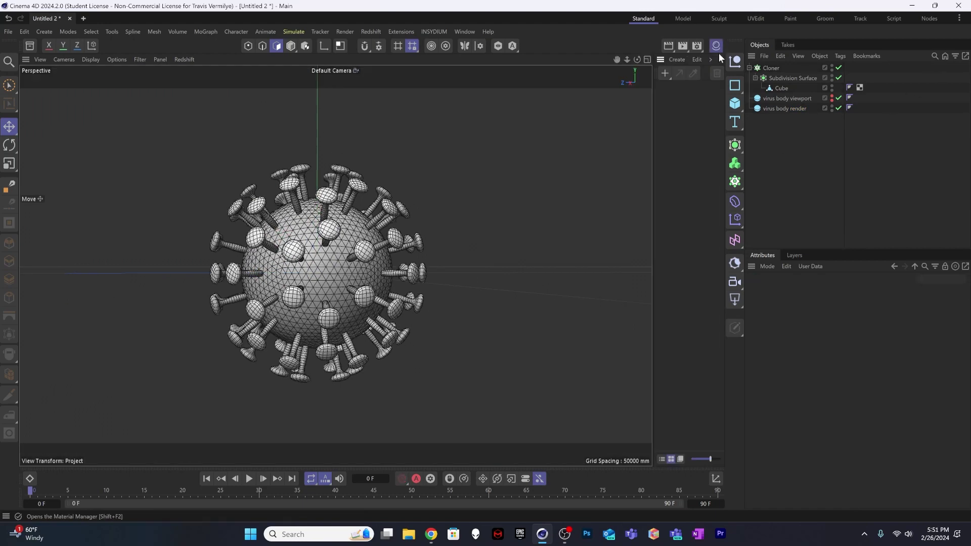
pyautogui.click(679, 59)
pyautogui.moveTo(702, 89)
pyautogui.click(806, 101)
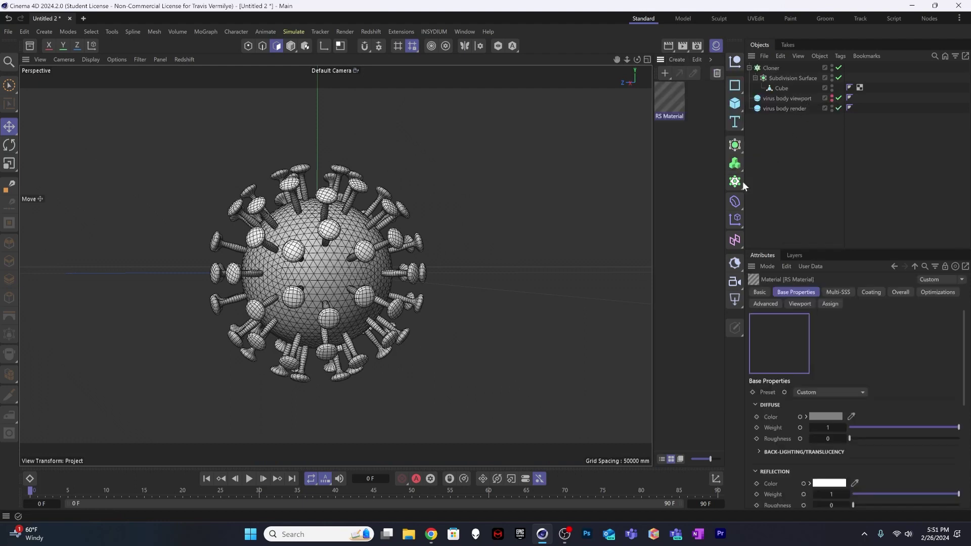
pyautogui.moveTo(652, 173); pyautogui.dragTo(539, 183)
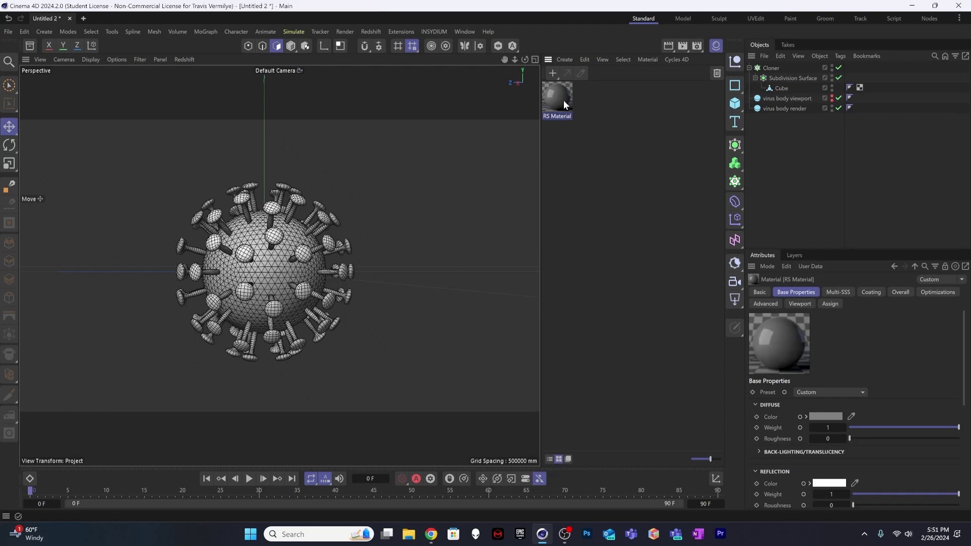
# Rename the new RS Material "virus"
pyautogui.keyDown('ctrl'); pyautogui.moveTo(564, 100); pyautogui.dragTo(605, 109); pyautogui.keyUp('ctrl')
pyautogui.hotkey('ctrl', 'z')
pyautogui.doubleClick(557, 115)
pyautogui.write('virus')
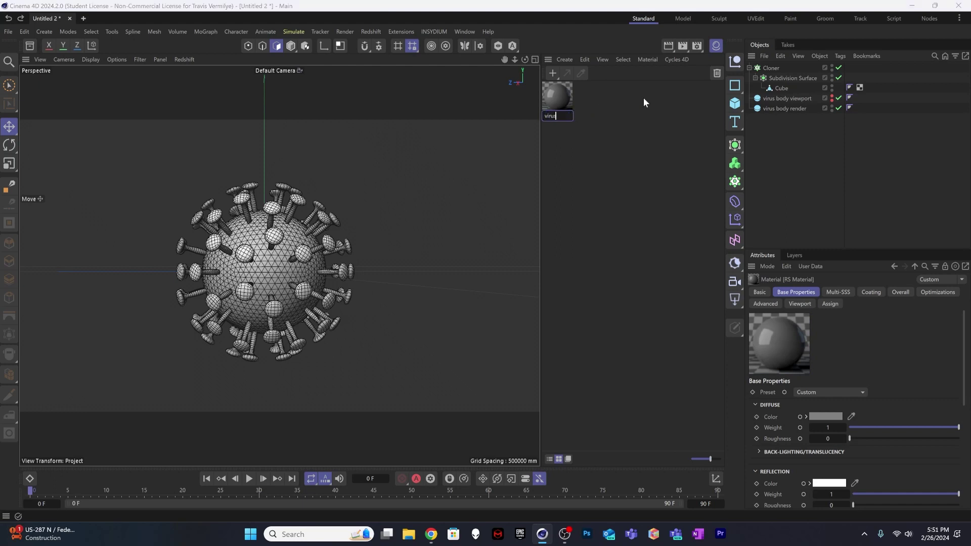
pyautogui.press('Return')
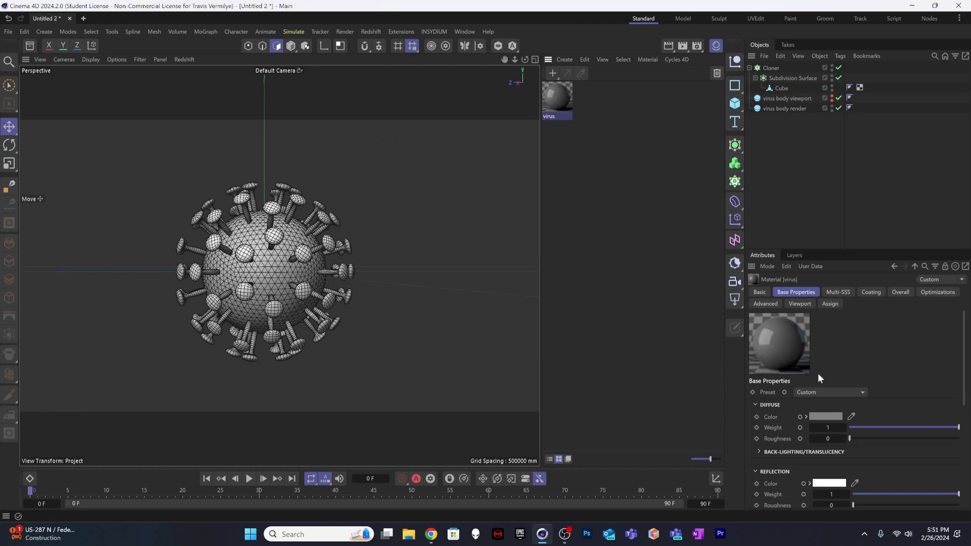
# Set the virus material's diffuse color to a blue-purple of RGB 68, 68, 168
pyautogui.click(833, 415)
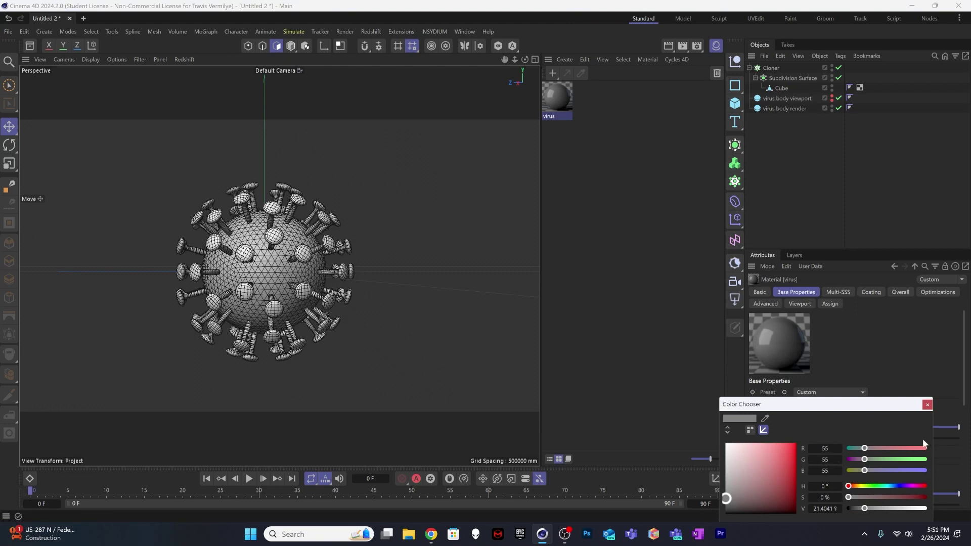
pyautogui.moveTo(879, 404); pyautogui.dragTo(879, 322)
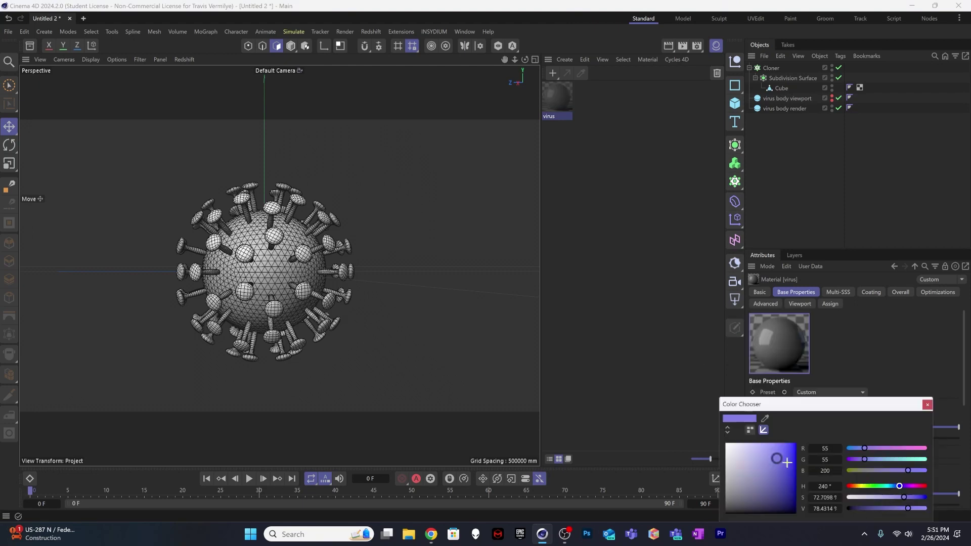
pyautogui.moveTo(777, 458); pyautogui.dragTo(767, 468)
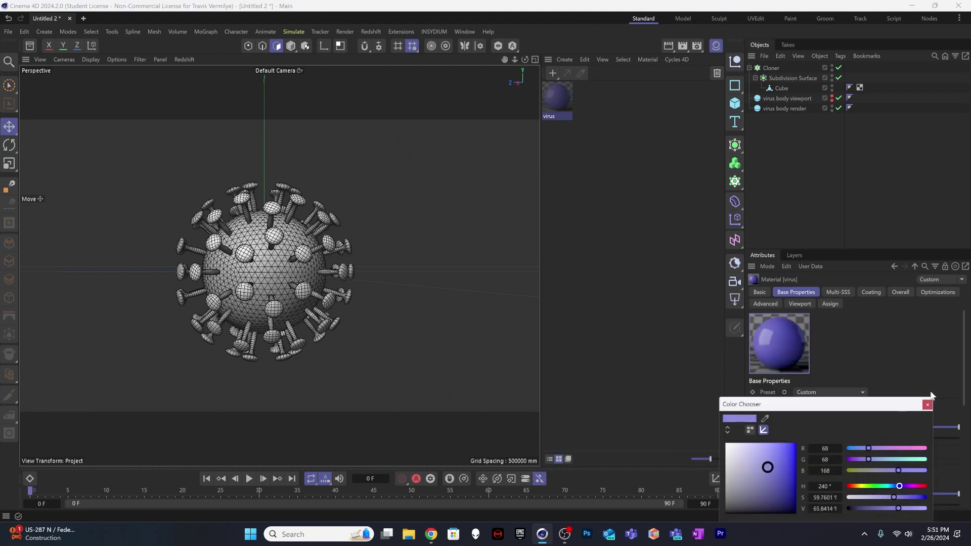
pyautogui.click(927, 404)
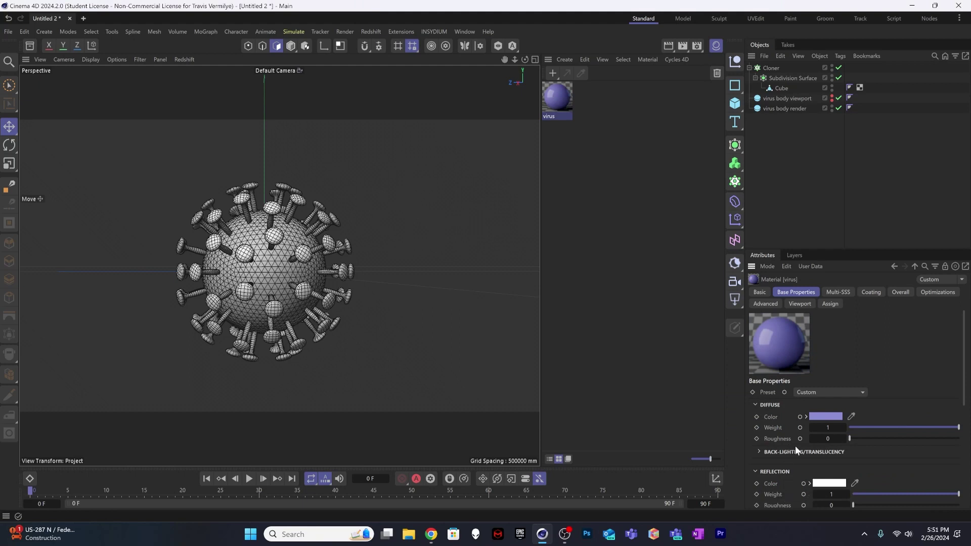
# Set the virus material's reflection roughness to 0.5
pyautogui.scroll(-5, 795, 447)
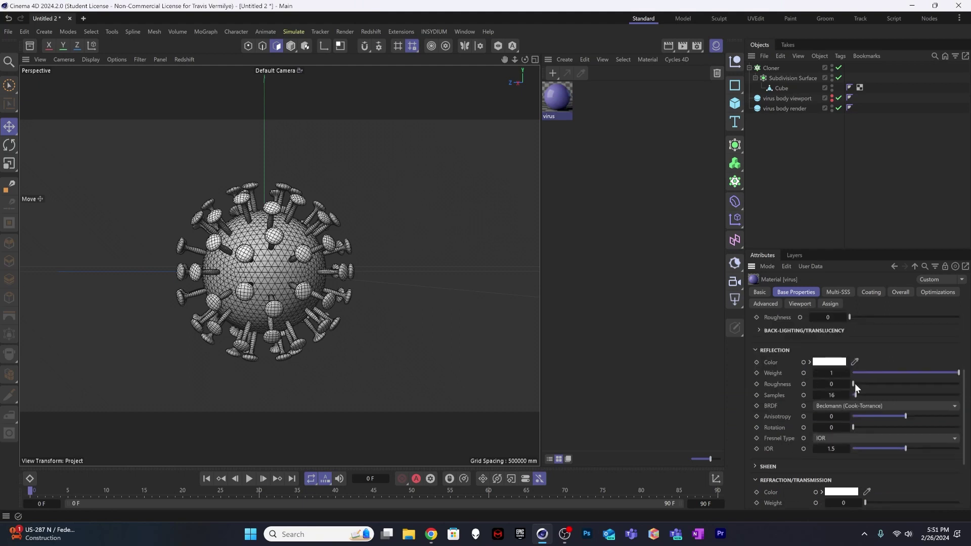
pyautogui.moveTo(854, 383); pyautogui.dragTo(909, 384)
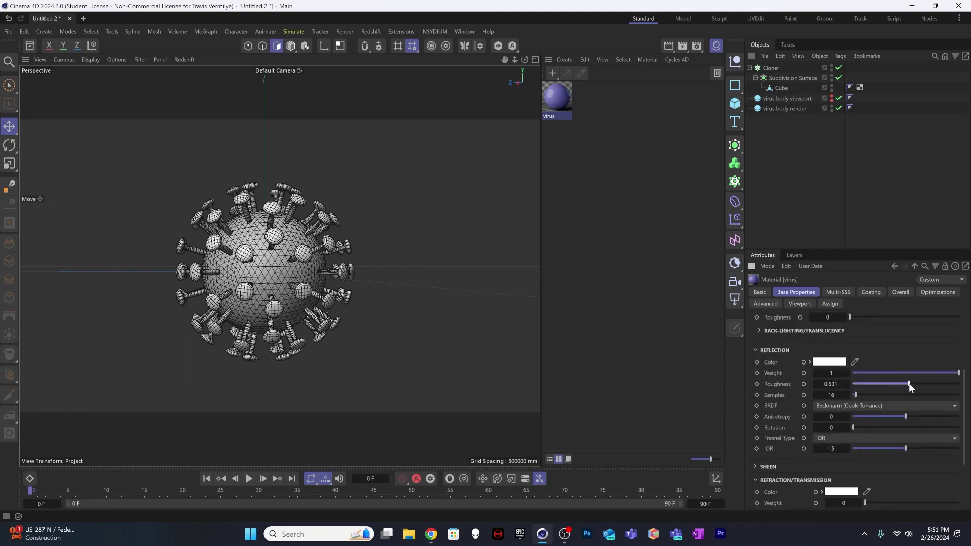
pyautogui.doubleClick(832, 384)
pyautogui.write('0.5')
pyautogui.press('Return')
pyautogui.click(587, 147)
# Duplicate the virus material and rename the copy "protein"
pyautogui.click(556, 112)
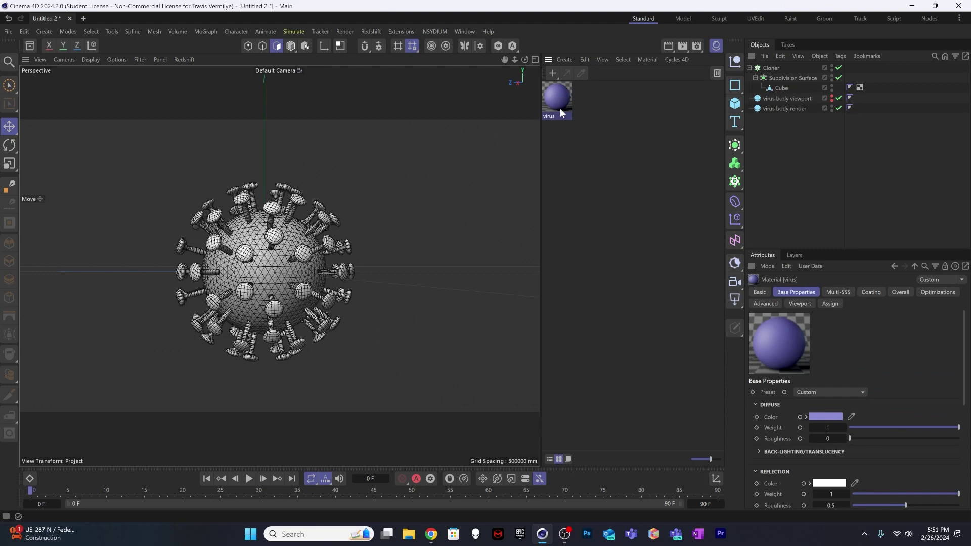
pyautogui.keyDown('ctrl'); pyautogui.moveTo(559, 108); pyautogui.dragTo(601, 135); pyautogui.keyUp('ctrl')
pyautogui.doubleClick(582, 115)
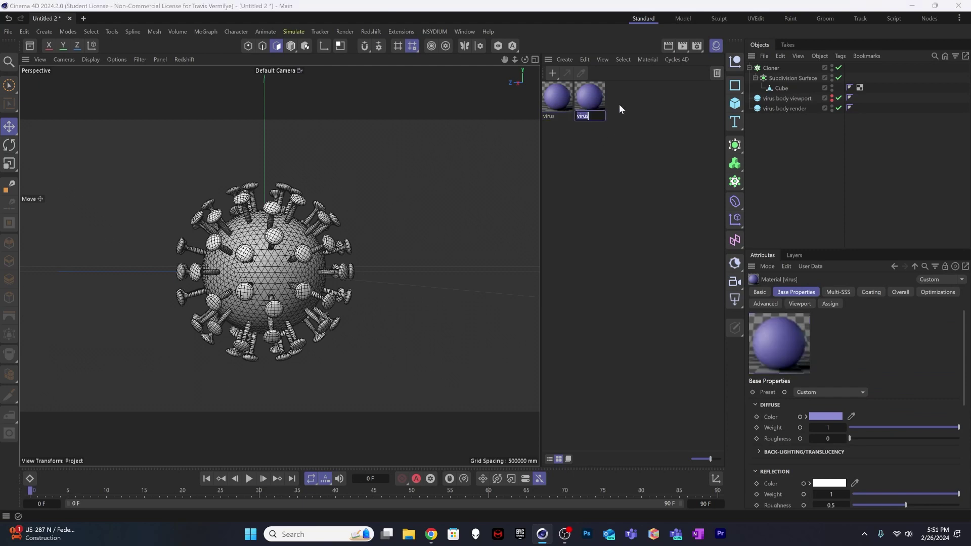
pyautogui.write('protein')
pyautogui.press('Return')
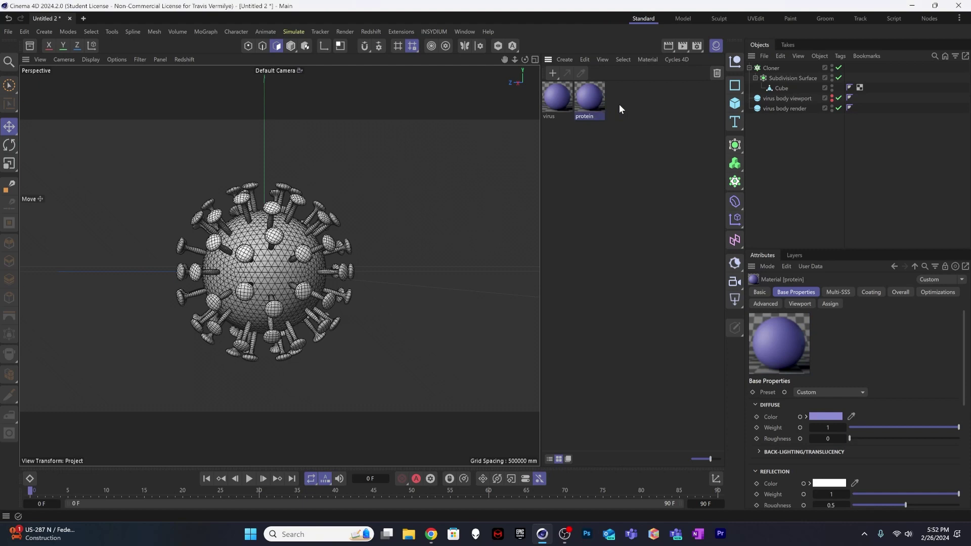
# Set the protein material's diffuse color to an orange of RGB 222, 123, 42
pyautogui.click(823, 416)
pyautogui.moveTo(900, 486); pyautogui.dragTo(854, 485)
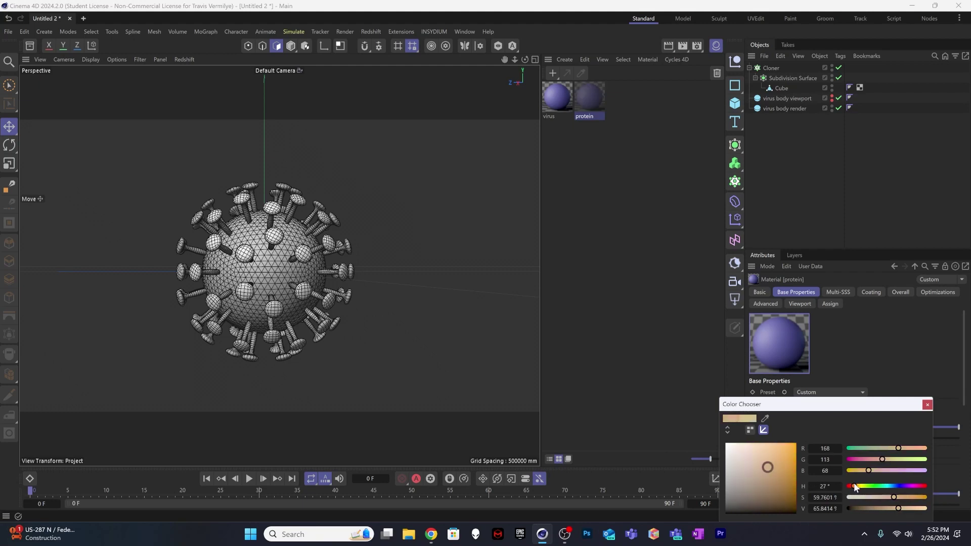
pyautogui.click(782, 452)
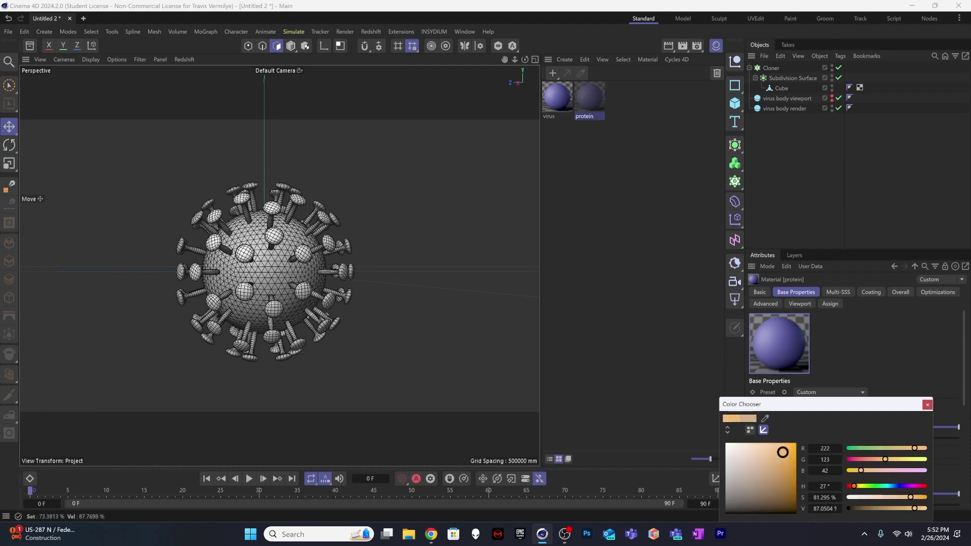
pyautogui.click(926, 404)
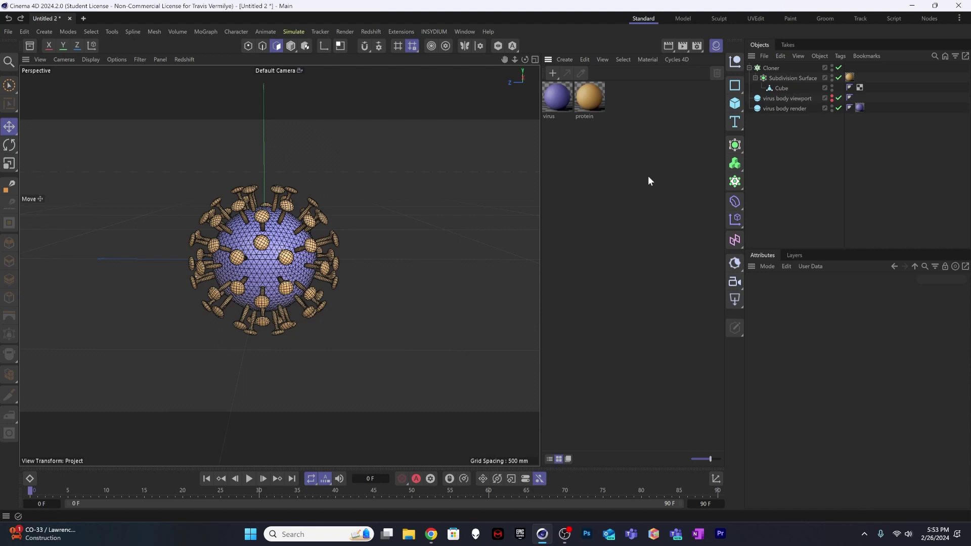
# Group the Cloner and both virus body spheres under a null named "virus"
pyautogui.moveTo(817, 152); pyautogui.dragTo(787, 48)
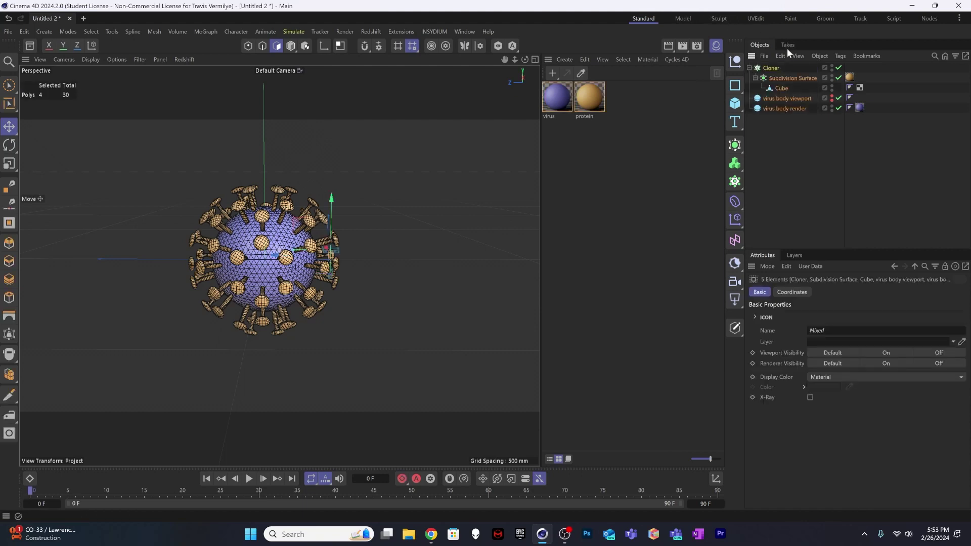
pyautogui.hotkey('alt', 'g')
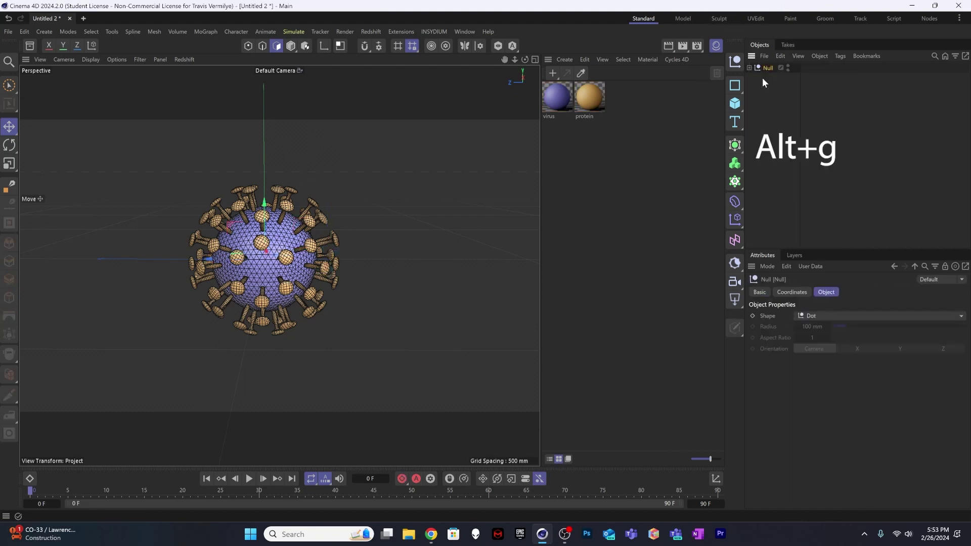
pyautogui.doubleClick(768, 68)
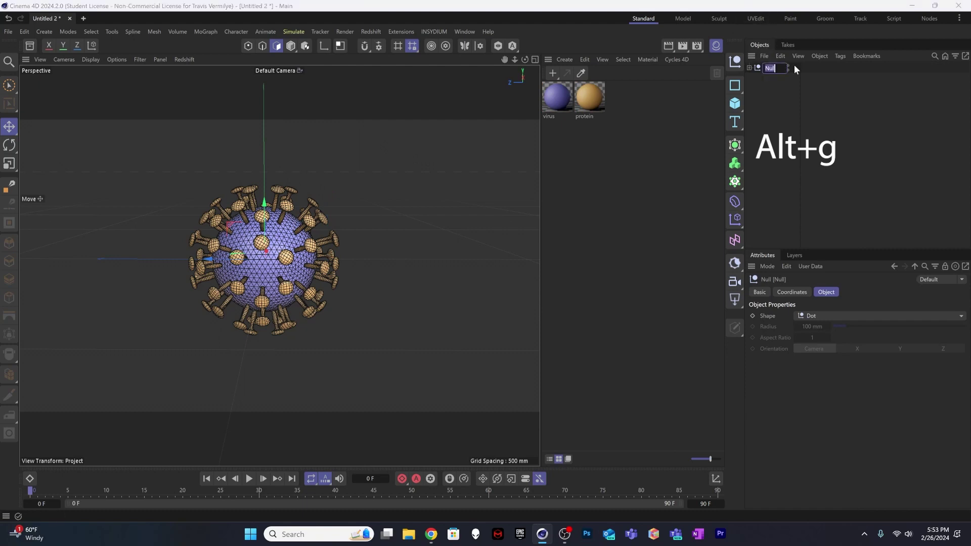
pyautogui.write('virus')
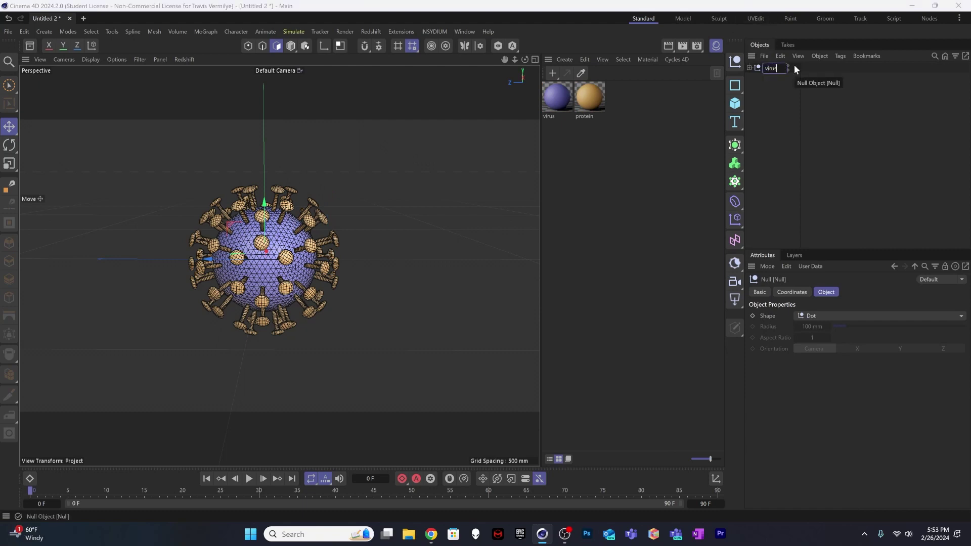
pyautogui.click(747, 66)
# Group all the objects inside the virus null under a nested null named "hero"
pyautogui.click(749, 68)
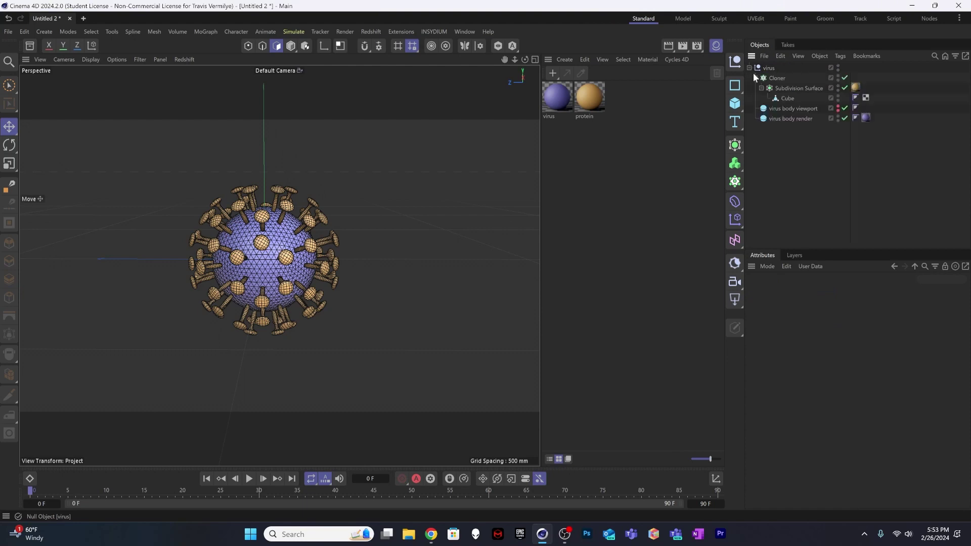
pyautogui.moveTo(816, 163); pyautogui.dragTo(755, 69)
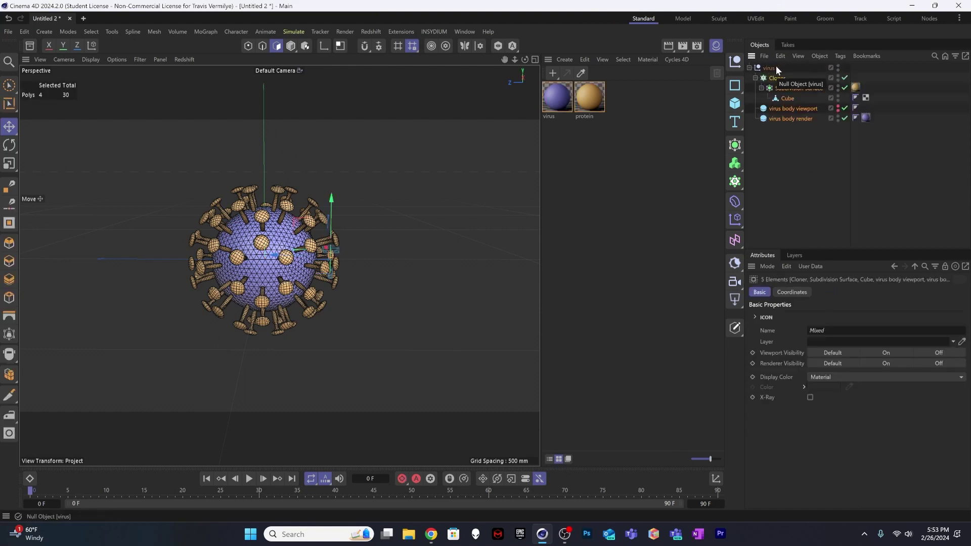
pyautogui.hotkey('alt', 'g')
pyautogui.doubleClick(774, 79)
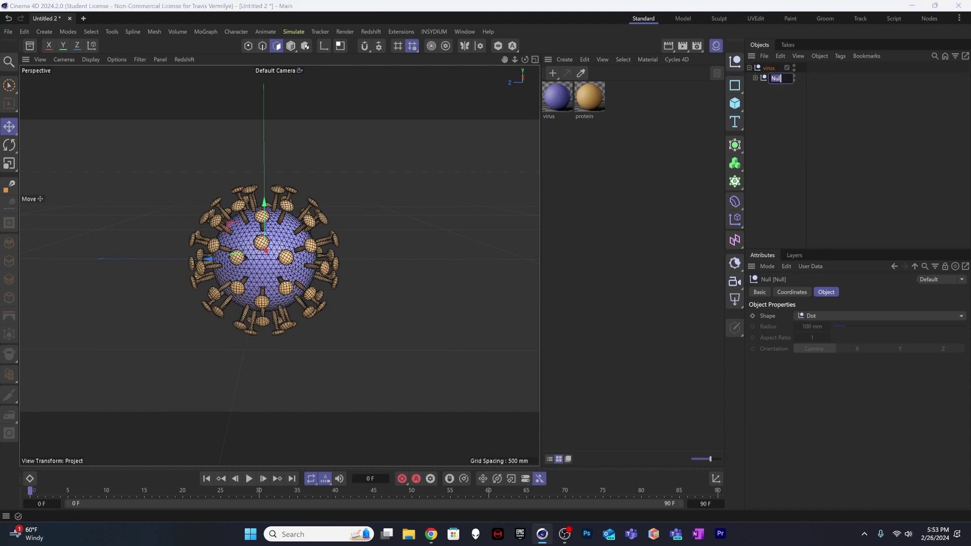
pyautogui.write('hero')
pyautogui.click(780, 104)
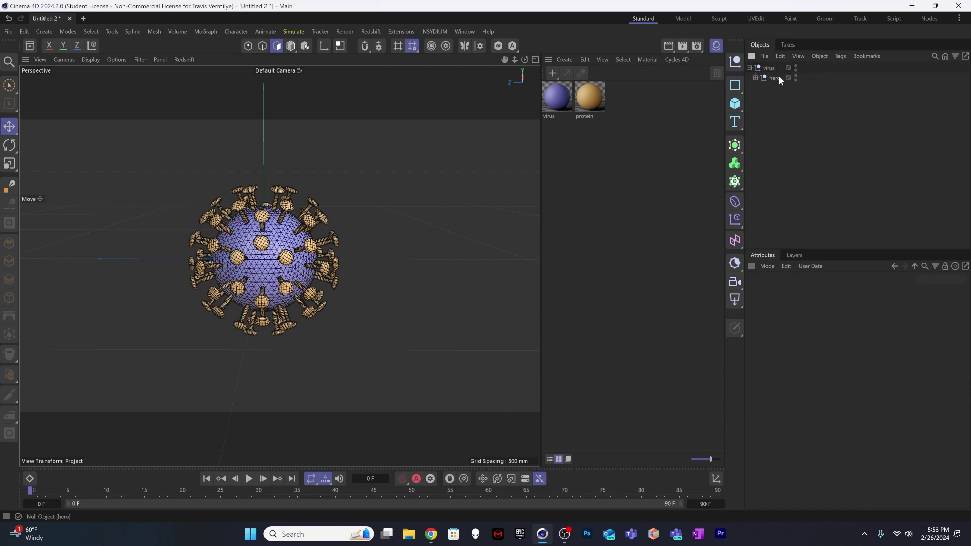
# Duplicate the virus body viewport sphere out of the hero group and collapse that group
pyautogui.keyDown('ctrl'); pyautogui.moveTo(775, 76); pyautogui.dragTo(781, 98); pyautogui.keyUp('ctrl')
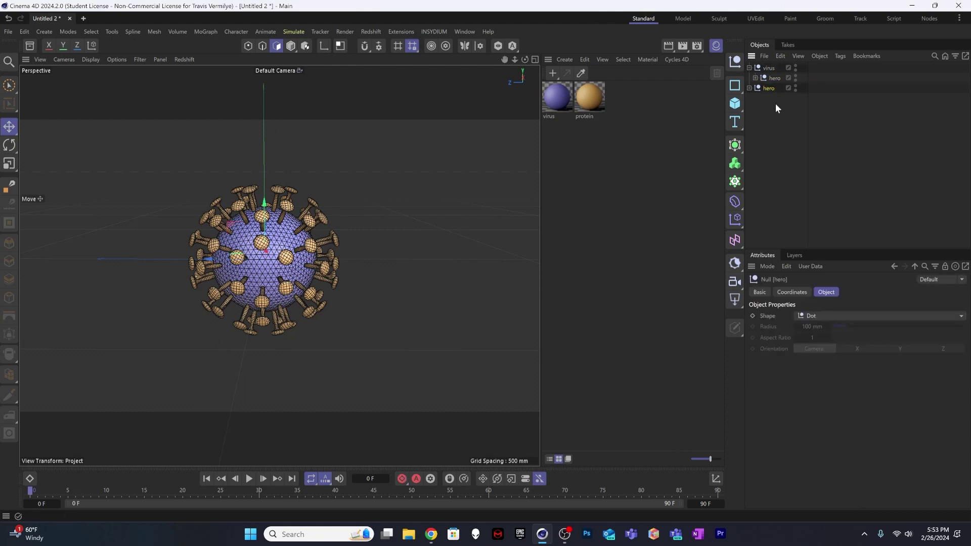
pyautogui.hotkey('ctrl', 'z')
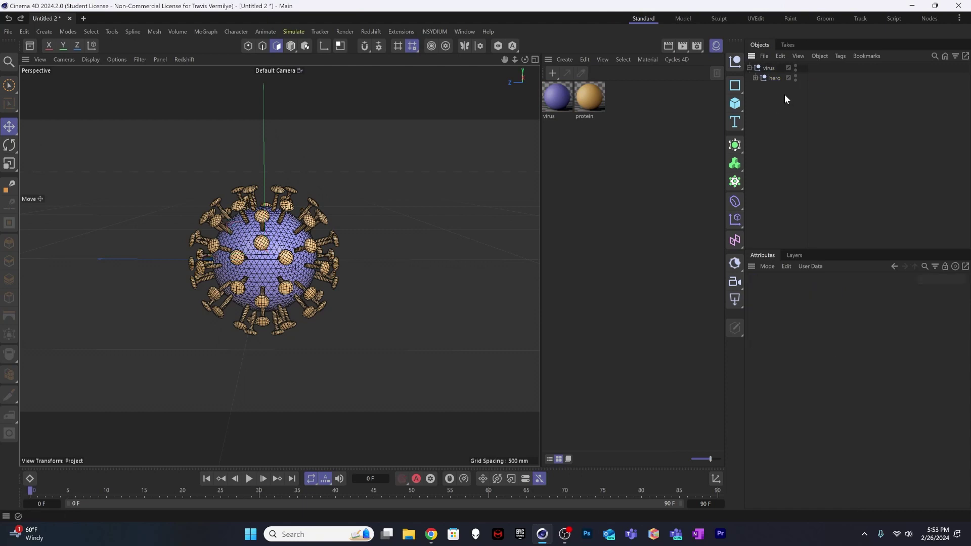
pyautogui.click(756, 78)
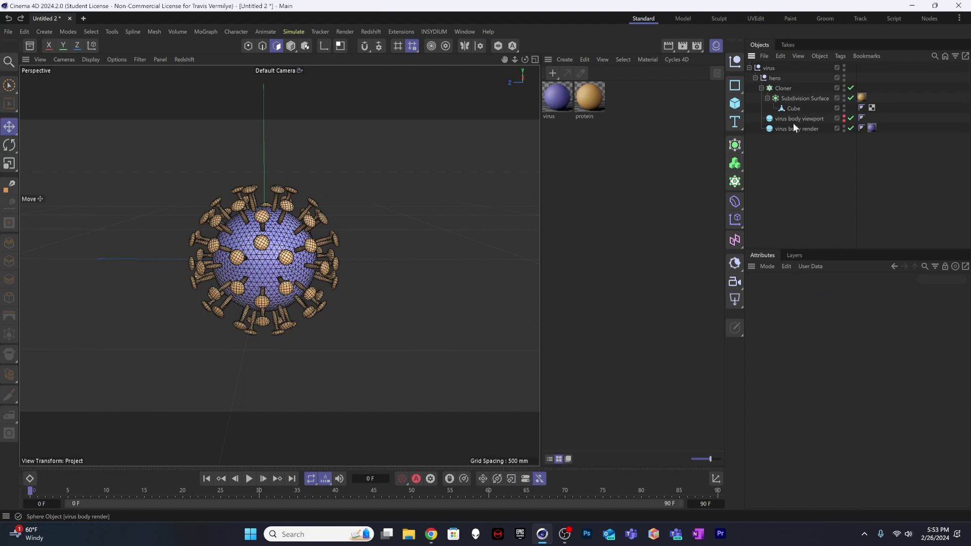
pyautogui.click(778, 119)
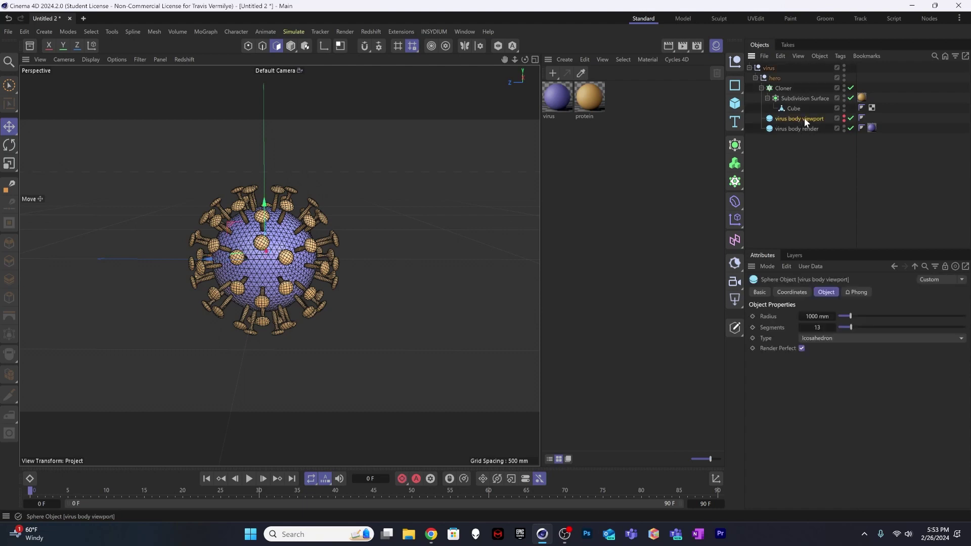
pyautogui.keyDown('ctrl'); pyautogui.moveTo(804, 118); pyautogui.dragTo(805, 148); pyautogui.keyUp('ctrl')
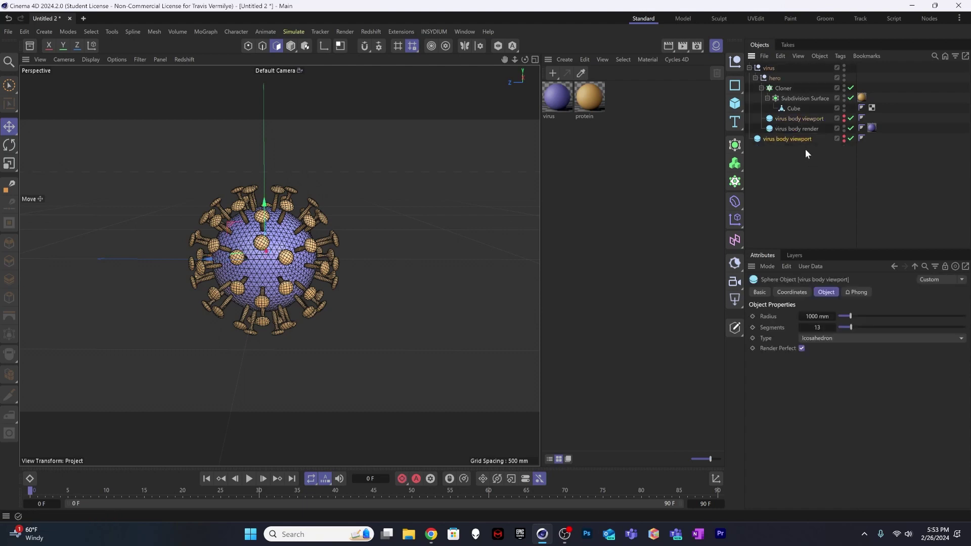
pyautogui.click(756, 78)
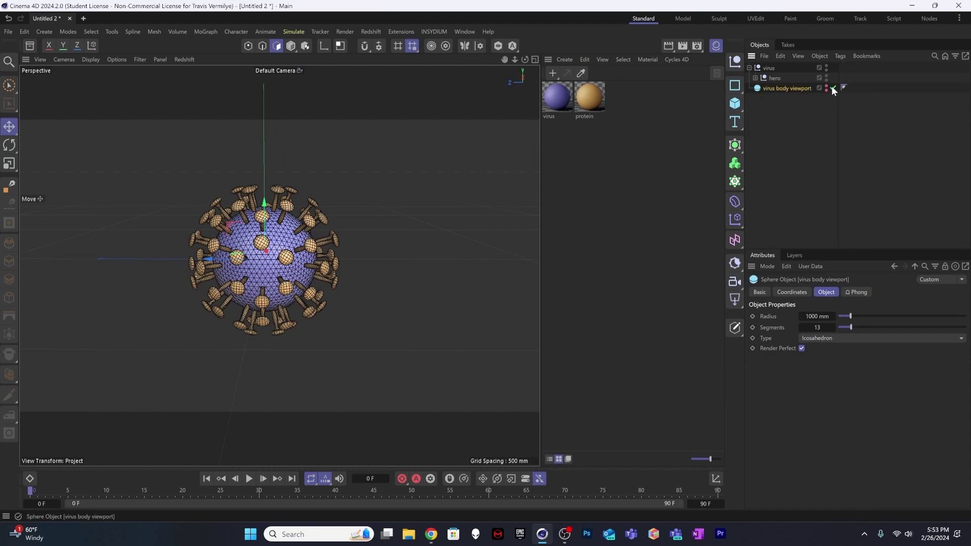
# Unhide the copied virus body viewport sphere and scale it up around the virus to a radius of about 1539 mm
pyautogui.click(707, 154)
pyautogui.click(783, 88)
pyautogui.press('t')
pyautogui.moveTo(300, 317); pyautogui.dragTo(503, 259)
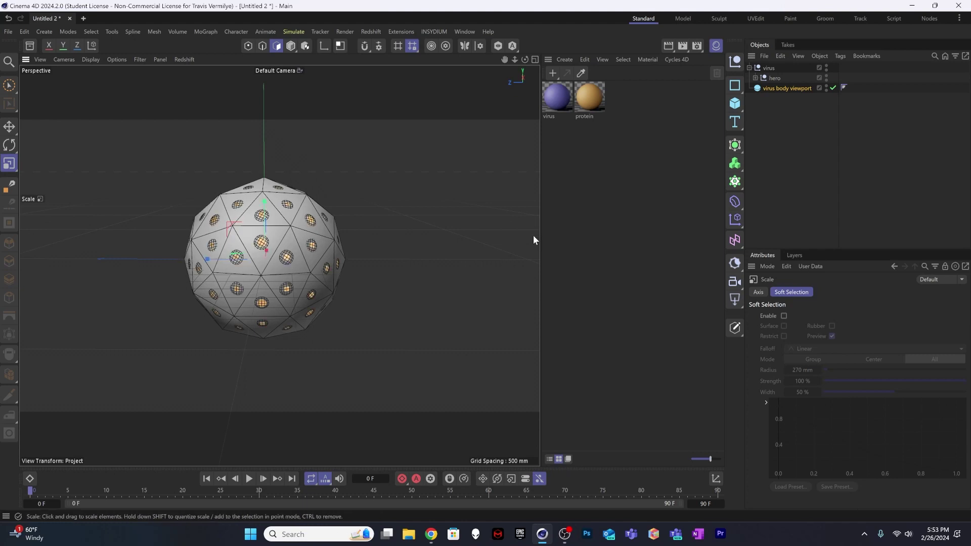
pyautogui.click(647, 161)
pyautogui.click(790, 90)
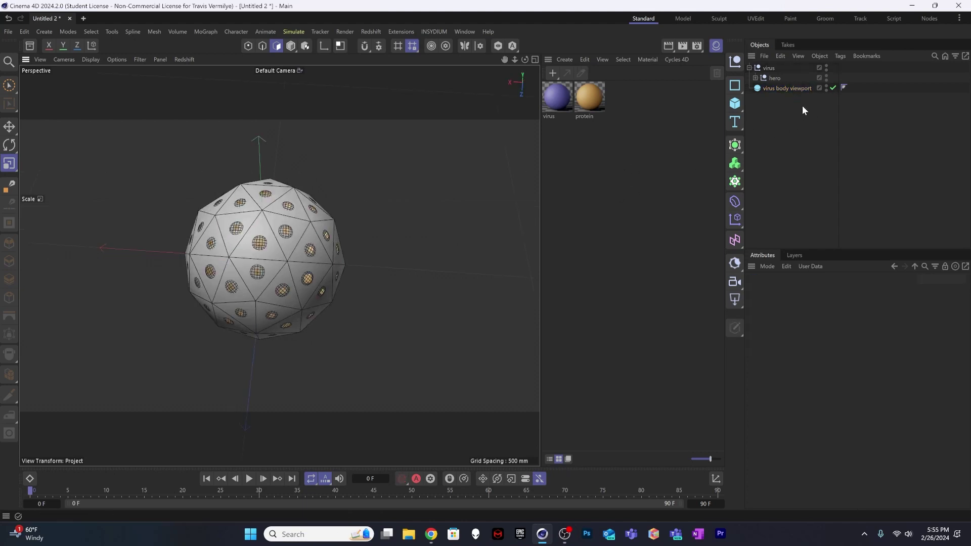
# Set the hero null's viewport visibility to Off and its renderer visibility to On
pyautogui.click(780, 89)
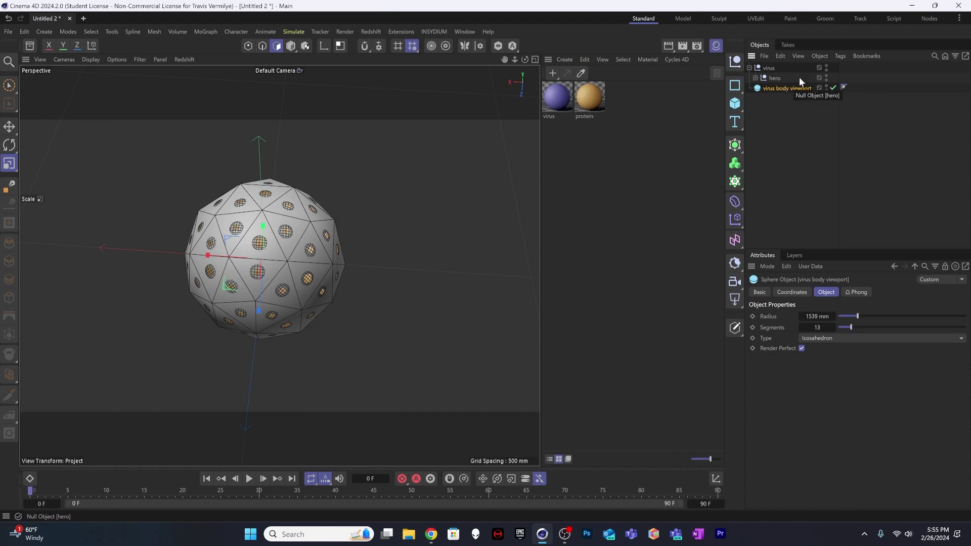
pyautogui.click(826, 76)
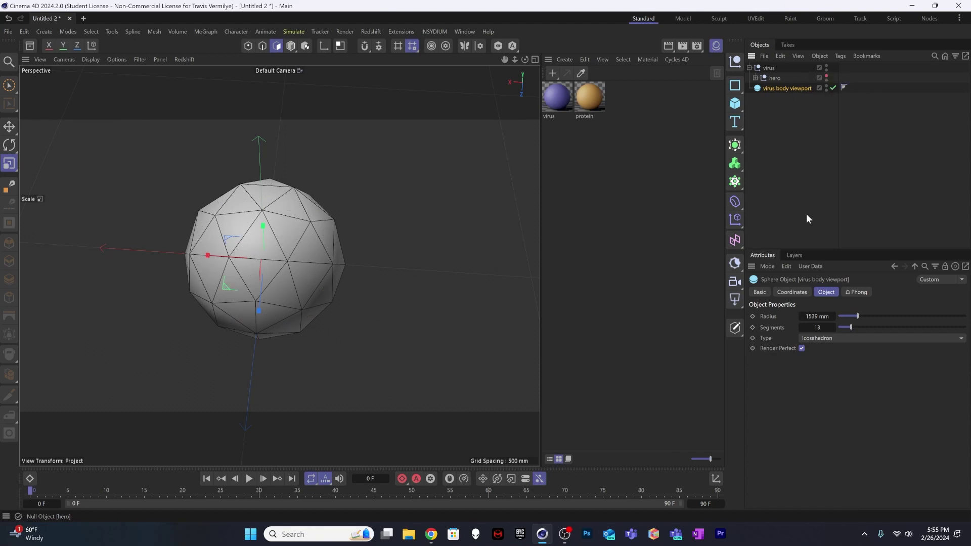
pyautogui.click(762, 293)
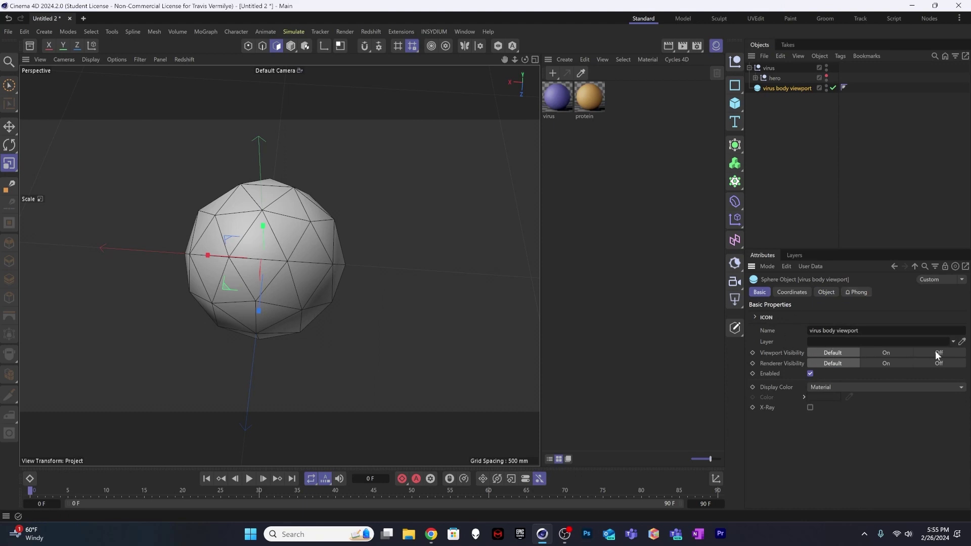
pyautogui.click(771, 77)
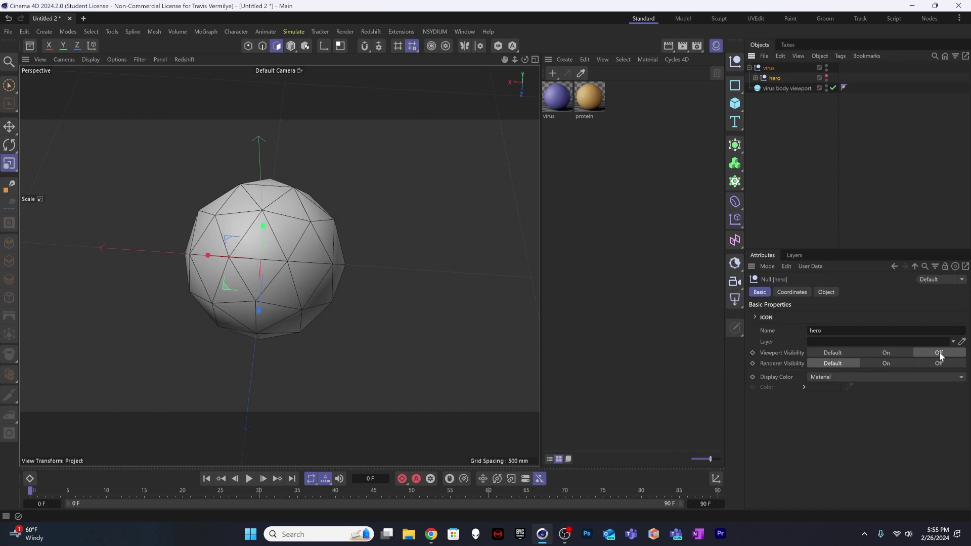
pyautogui.click(896, 364)
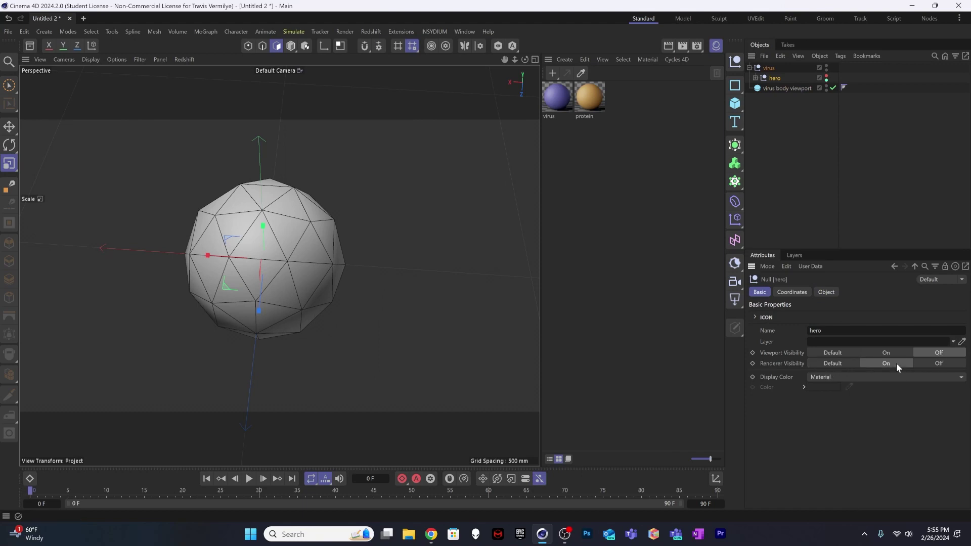
# Set the virus body viewport sphere's viewport visibility to On and its renderer visibility to Off
pyautogui.click(790, 89)
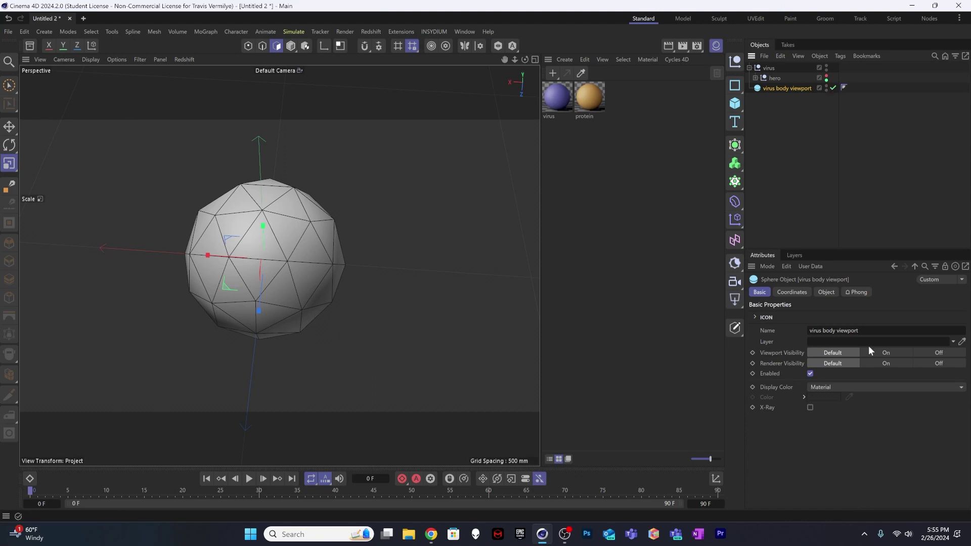
pyautogui.click(903, 351)
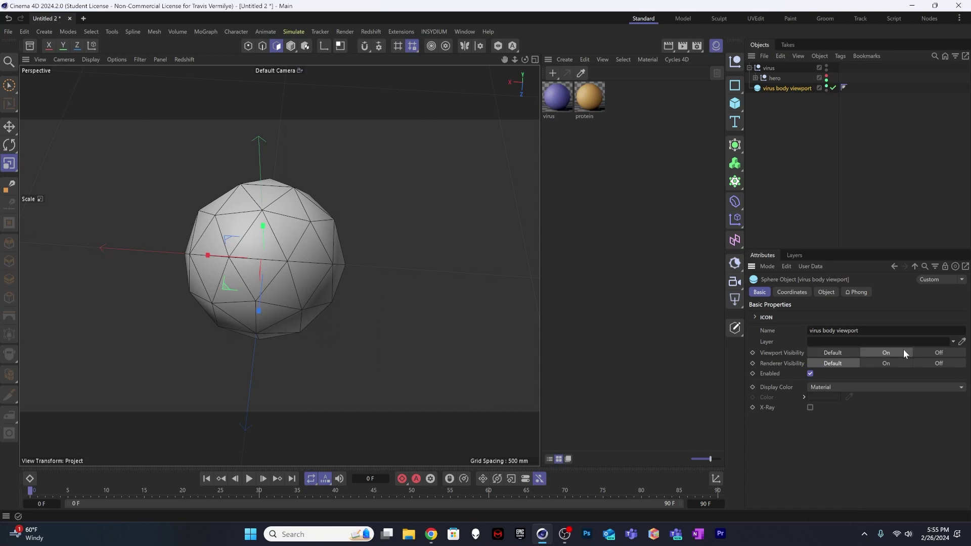
pyautogui.click(918, 363)
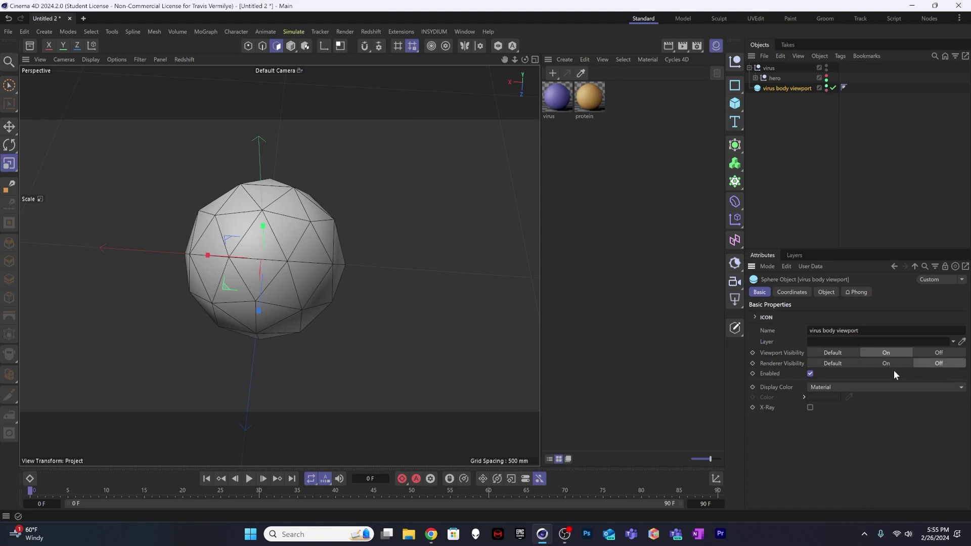
pyautogui.click(794, 167)
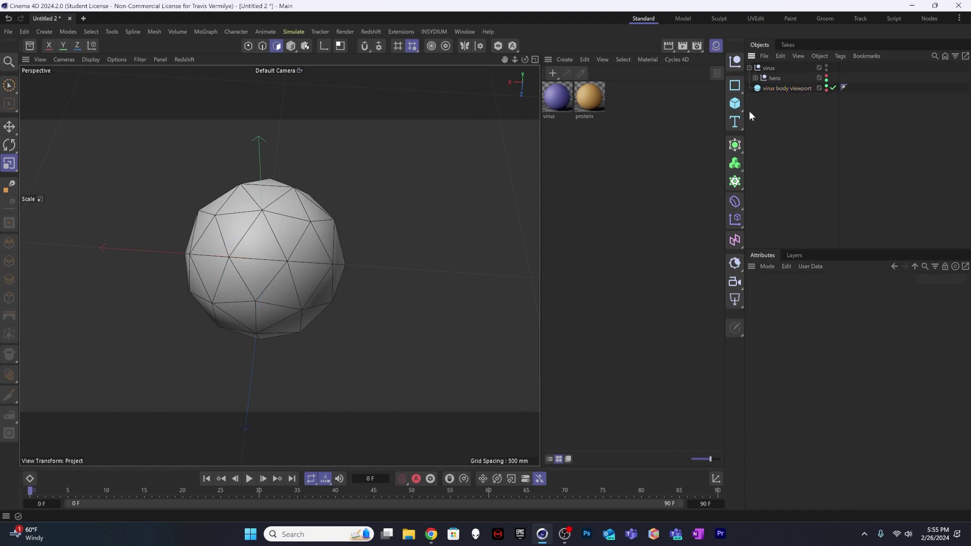
# Render the scene to the Picture Viewer, examine which version of the virus renders, and close the viewer
pyautogui.scroll(5, 257, 262)
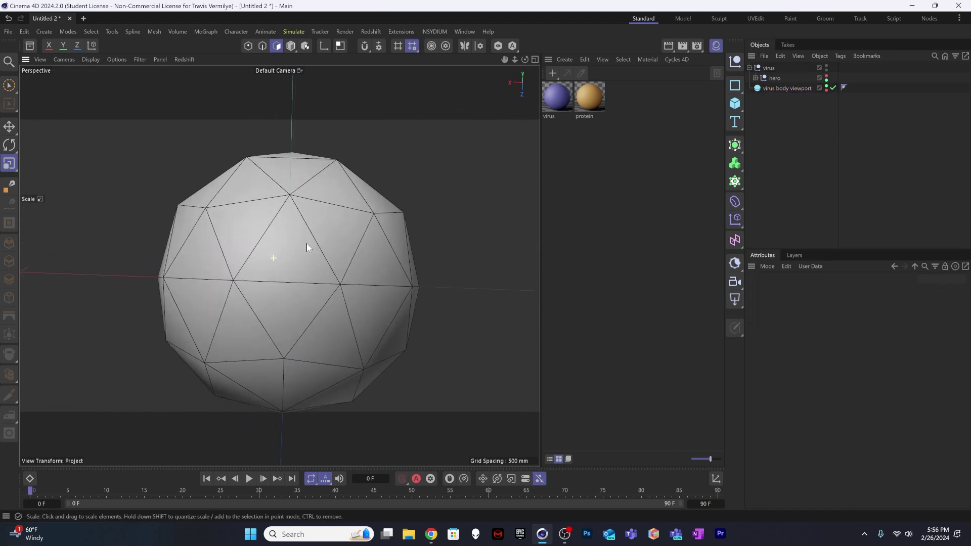
pyautogui.scroll(-4, 306, 244)
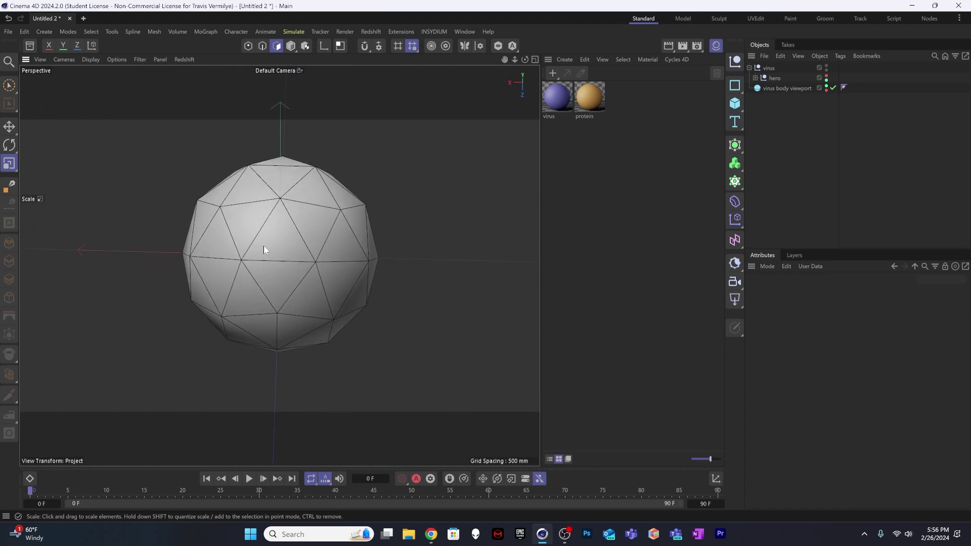
pyautogui.hotkey('shift', 'r')
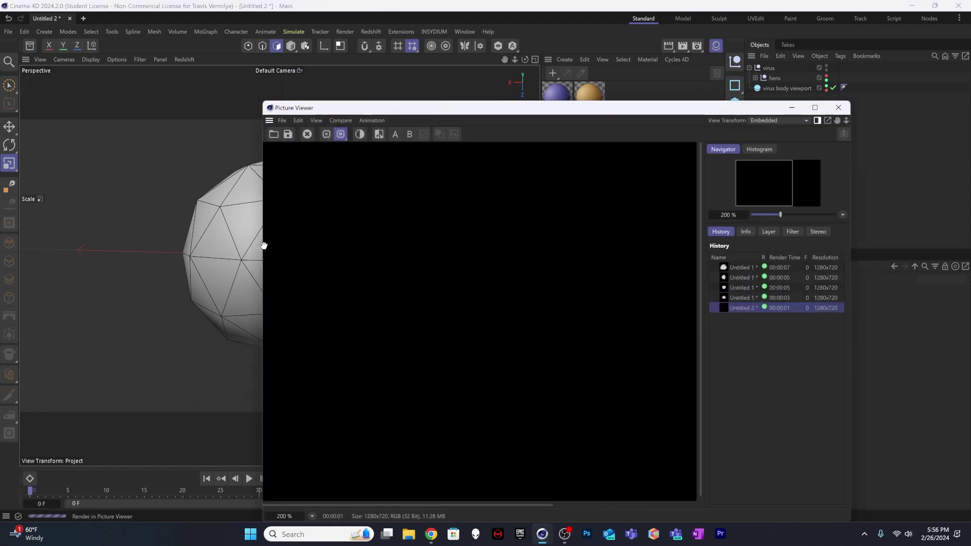
pyautogui.moveTo(536, 105); pyautogui.dragTo(308, 106)
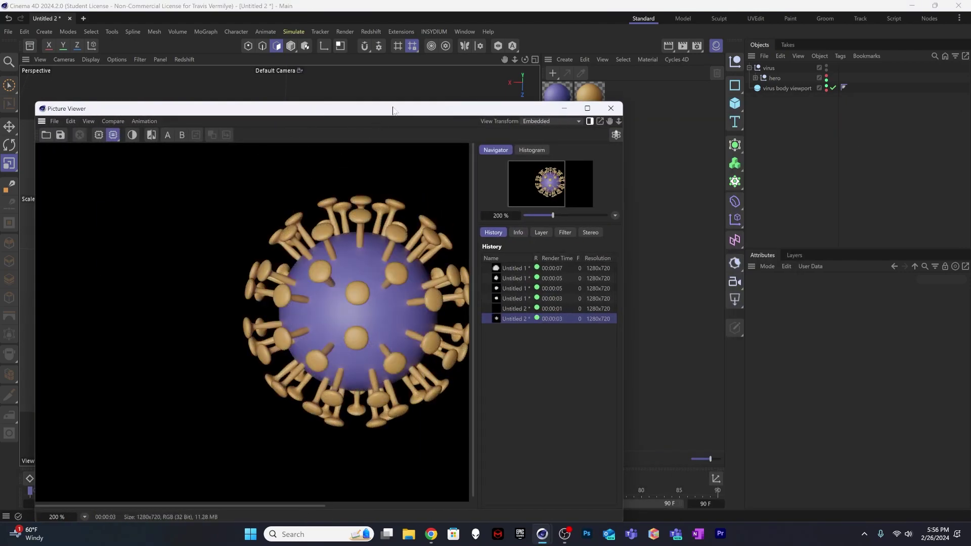
pyautogui.moveTo(404, 108); pyautogui.dragTo(458, 102)
pyautogui.moveTo(676, 226); pyautogui.dragTo(789, 232)
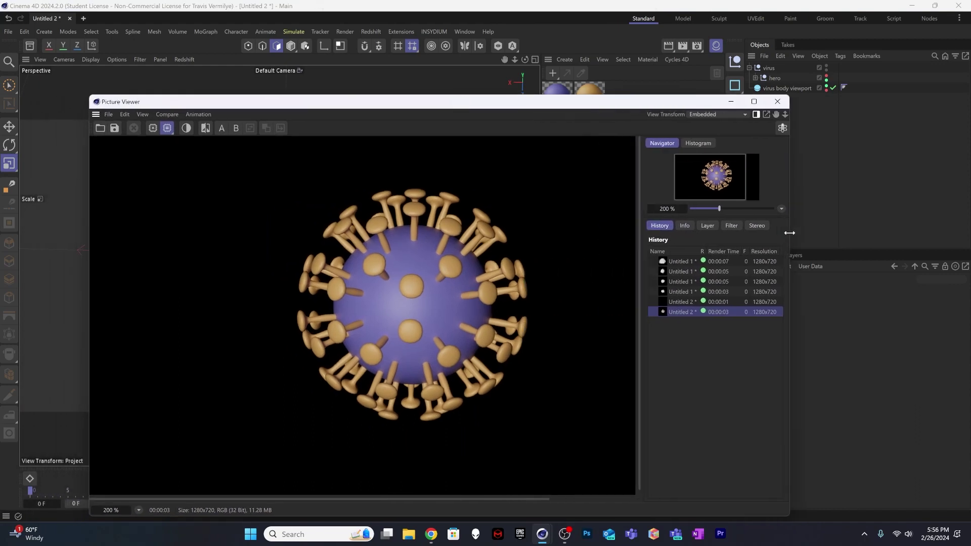
pyautogui.click(783, 104)
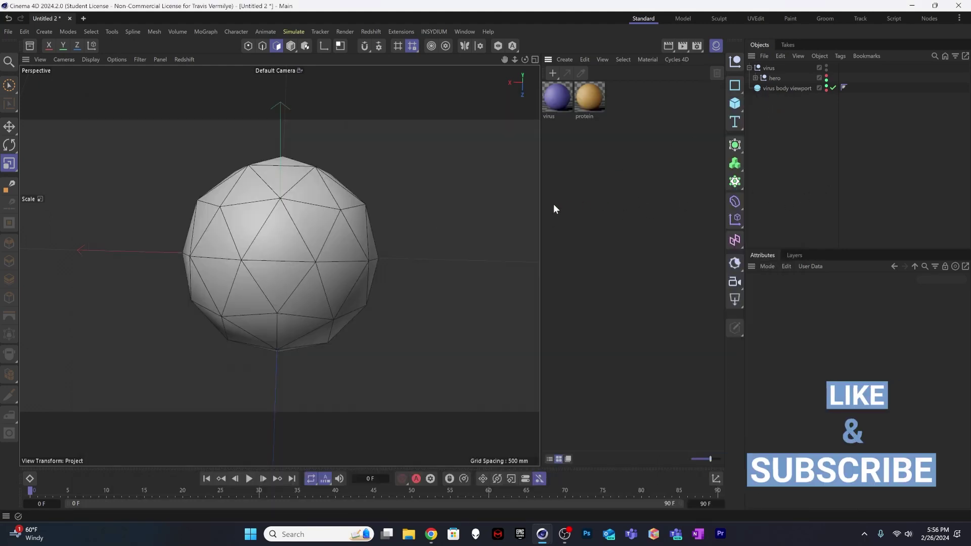
# Place the virus body viewport sphere above the hero null and collapse the virus group
pyautogui.click(749, 67)
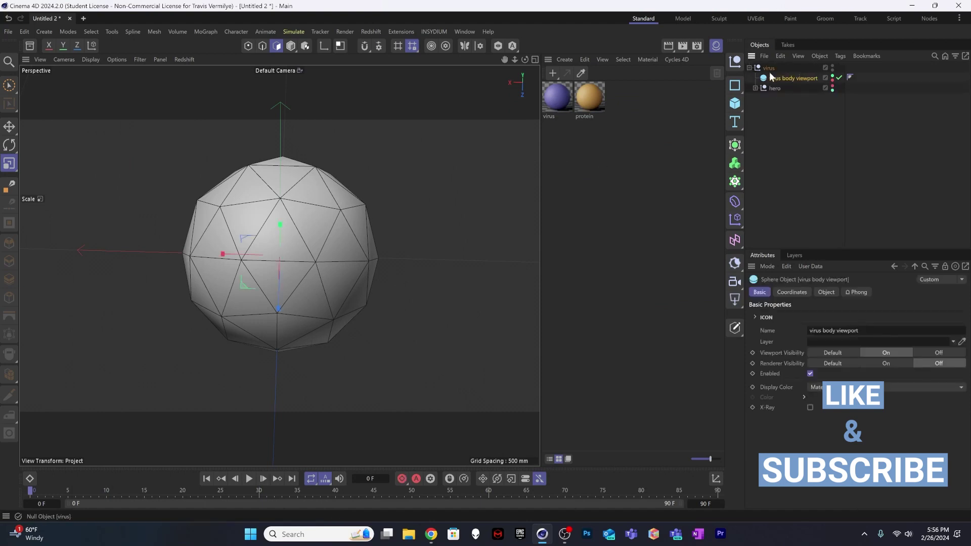
pyautogui.click(749, 68)
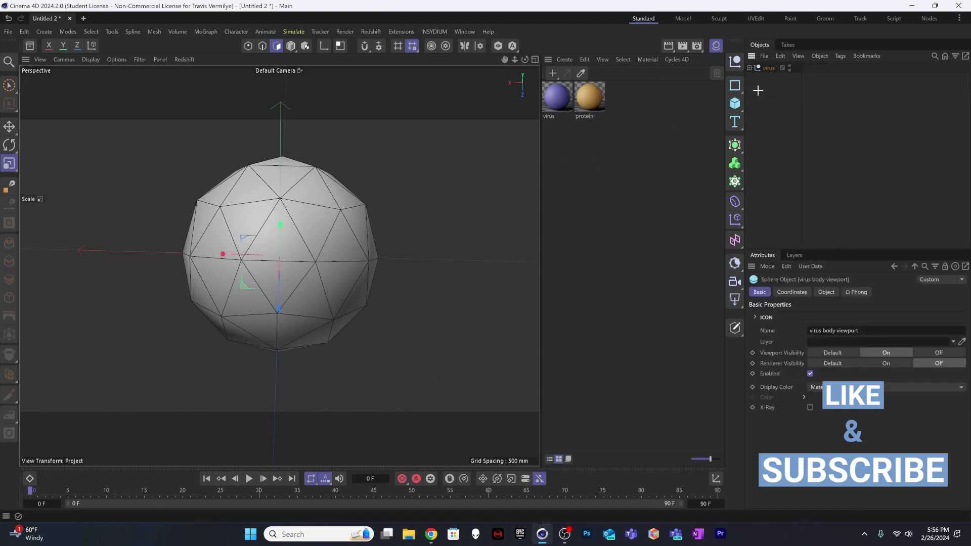
pyautogui.click(748, 68)
pyautogui.click(770, 102)
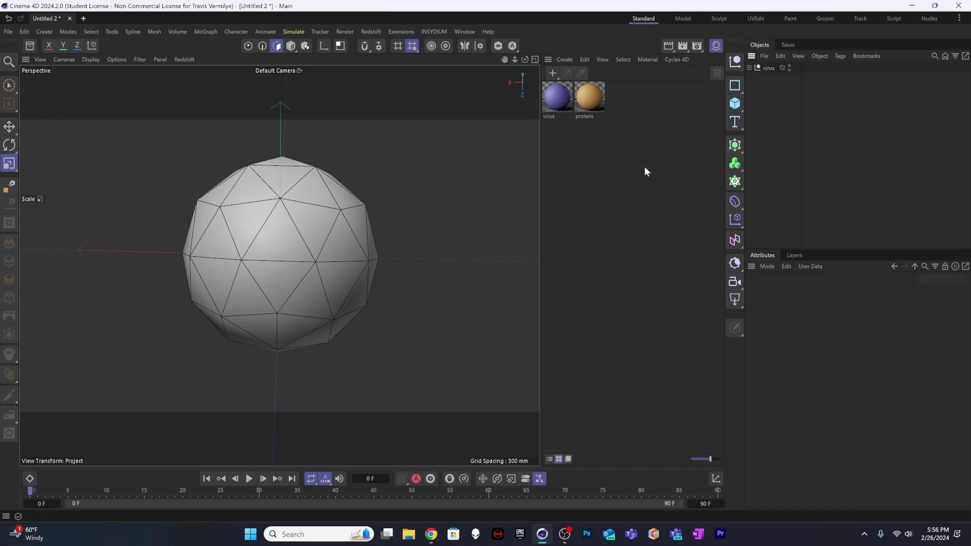
# Add a MoGraph Cloner in Grid mode and make the virus null its child
pyautogui.click(766, 68)
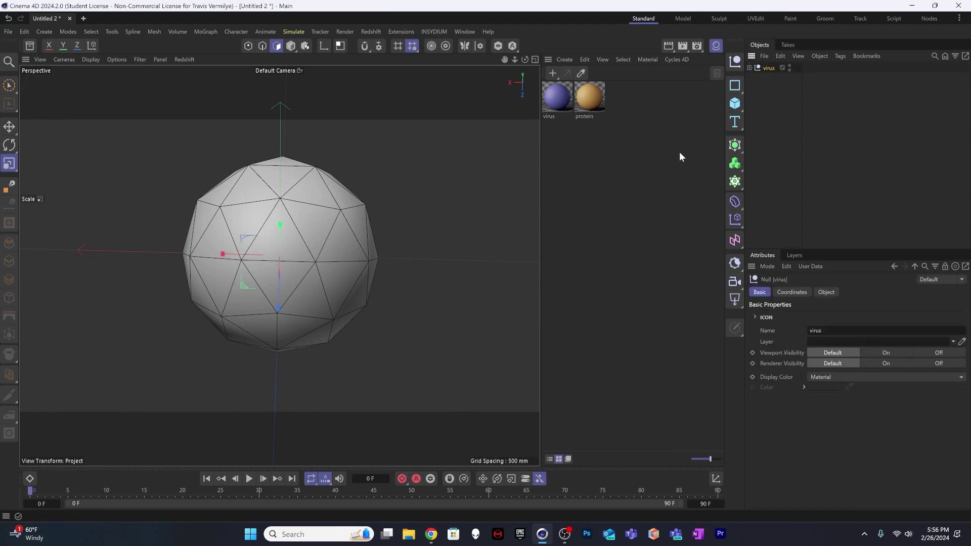
pyautogui.click(735, 182)
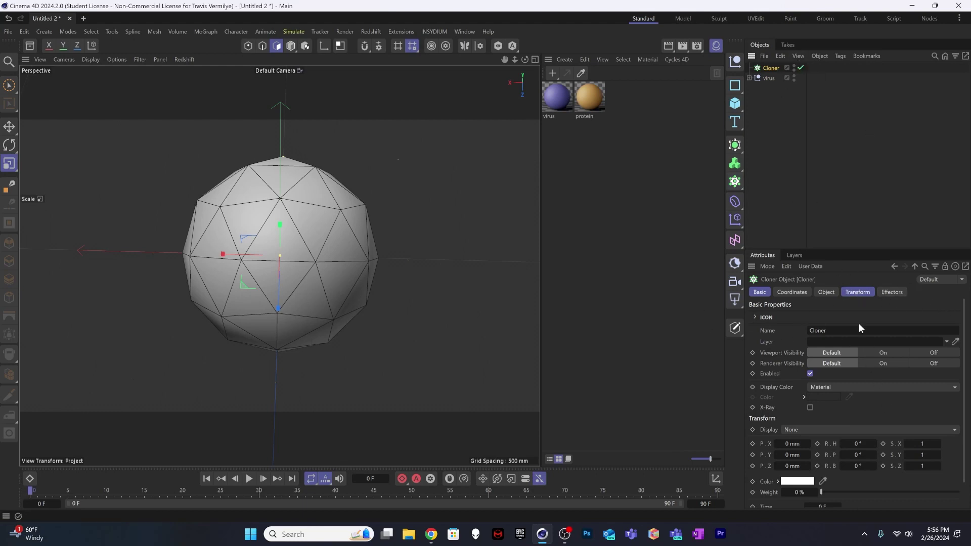
pyautogui.click(826, 293)
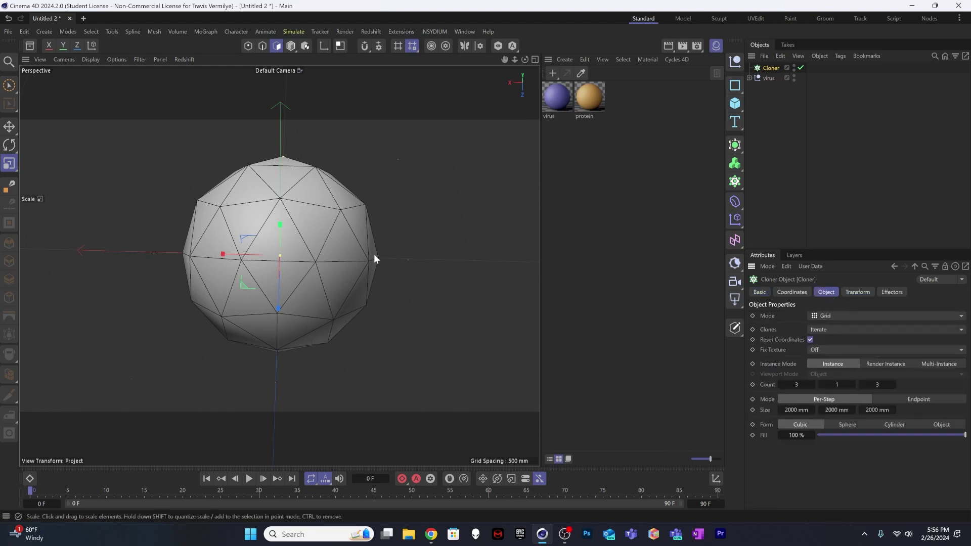
pyautogui.scroll(-5, 375, 254)
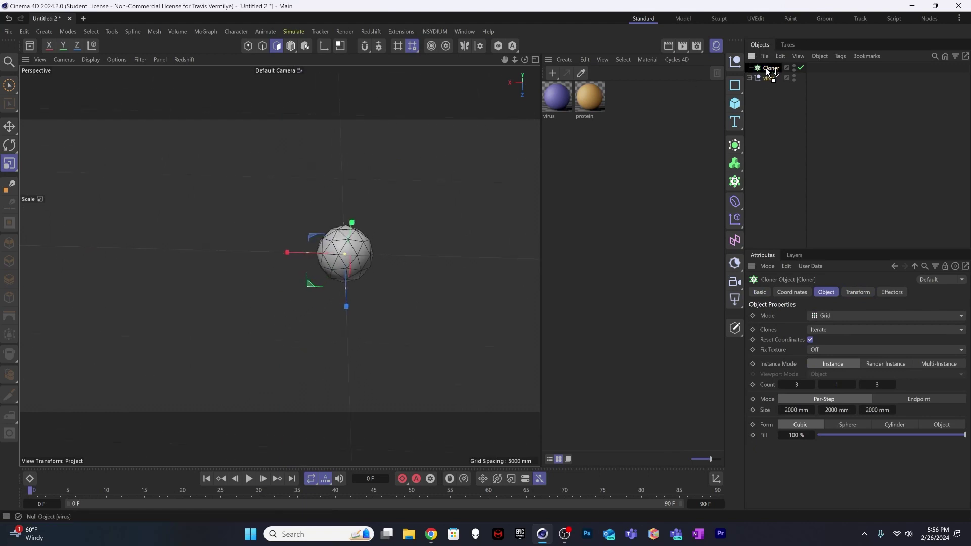
pyautogui.moveTo(766, 68); pyautogui.dragTo(769, 71)
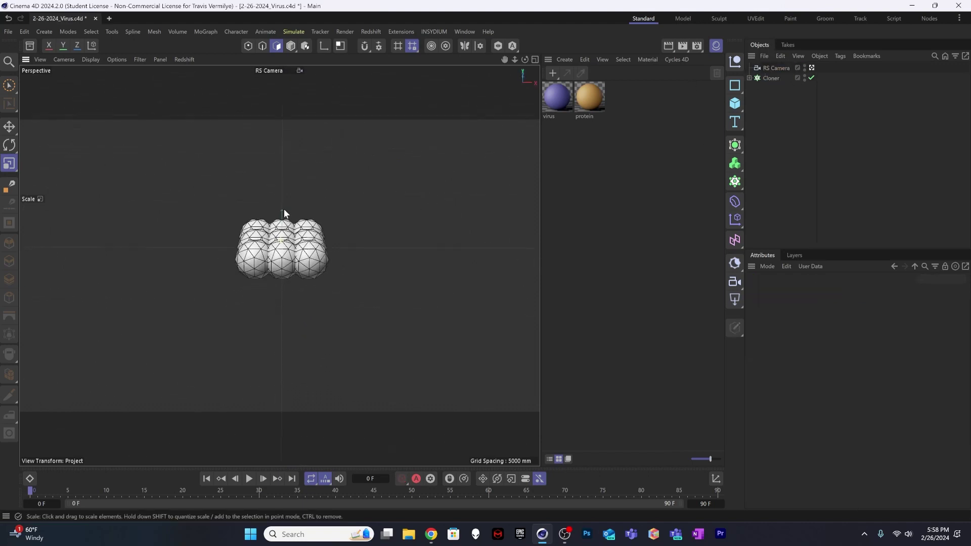
# Reframe the RS Camera farther back and nearly level, with the block of cloned viruses centred in its view
pyautogui.scroll(4, 338, 241)
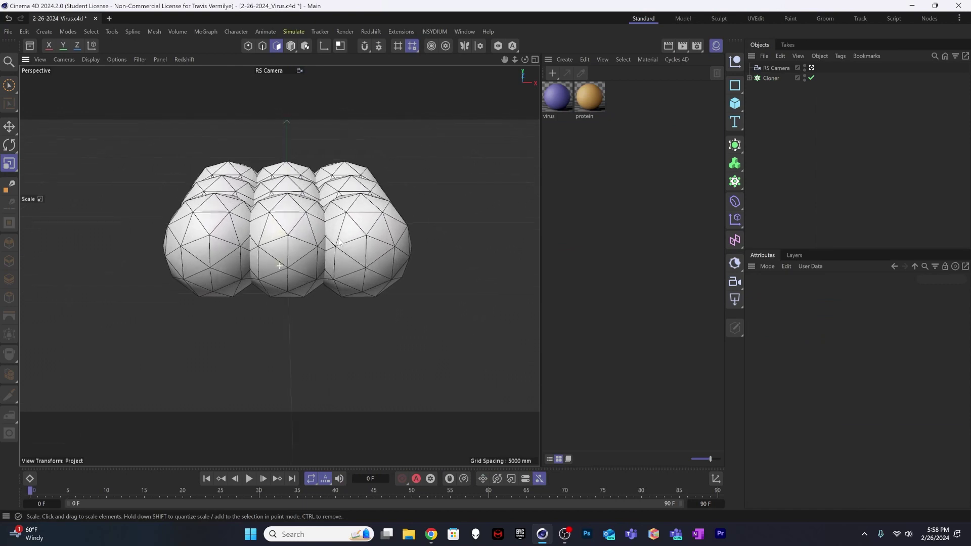
pyautogui.scroll(-6, 338, 242)
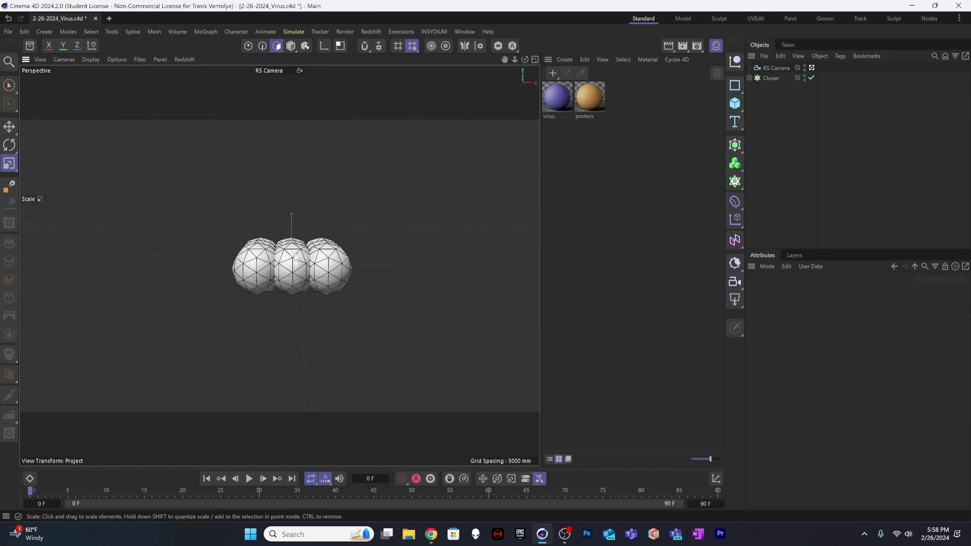
pyautogui.scroll(-3, 296, 259)
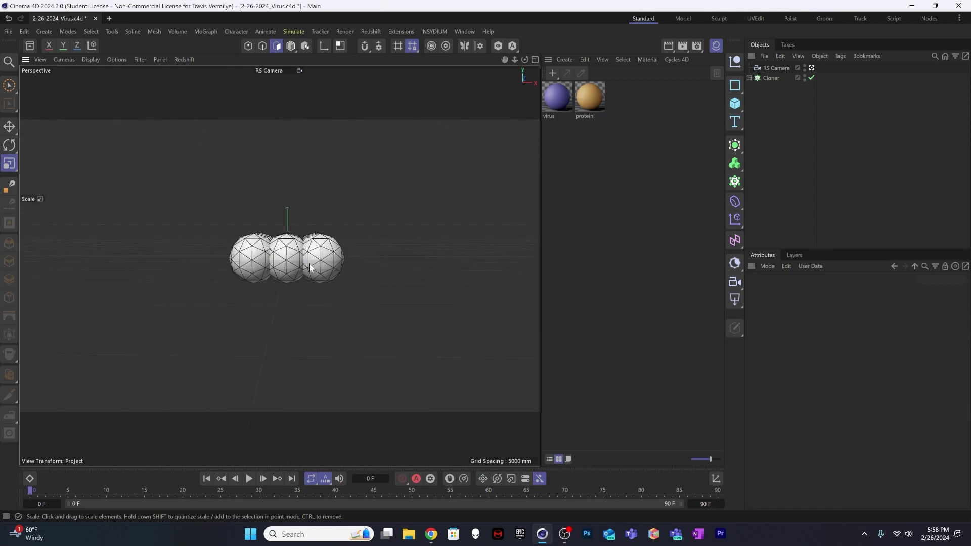
pyautogui.scroll(-1, 303, 263)
pyautogui.keyDown('alt'); pyautogui.moveTo(298, 261); pyautogui.dragTo(296, 268); pyautogui.keyUp('alt')
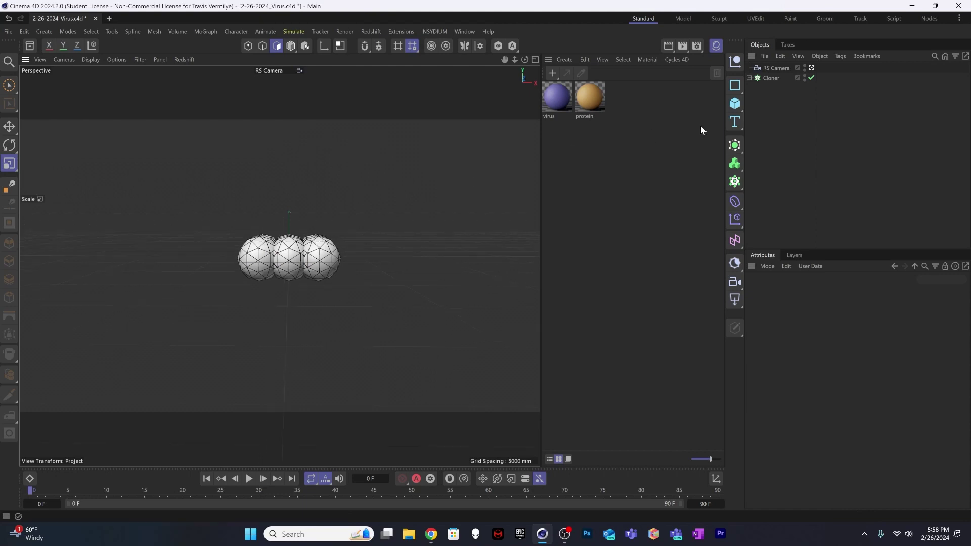
# Rename the Cloner as virusCloner
pyautogui.click(770, 77)
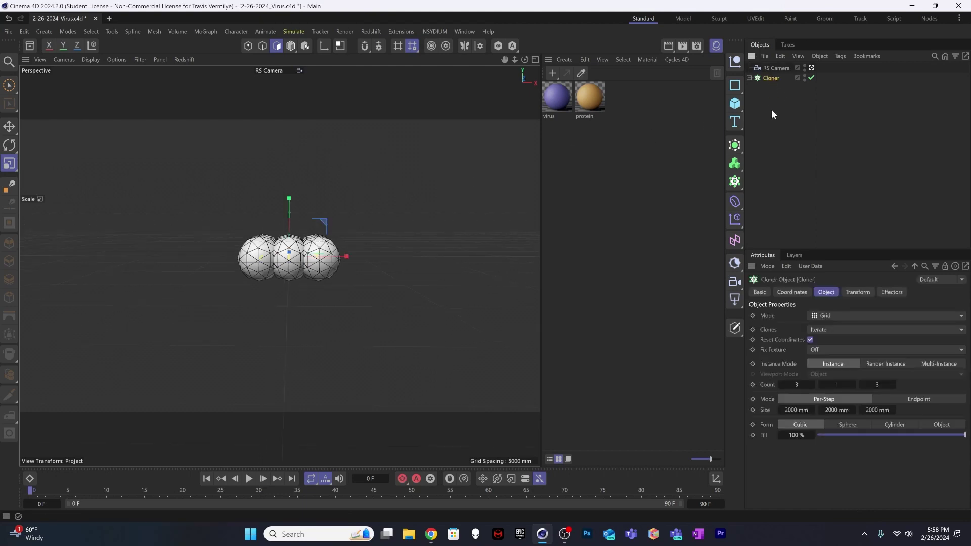
pyautogui.doubleClick(772, 77)
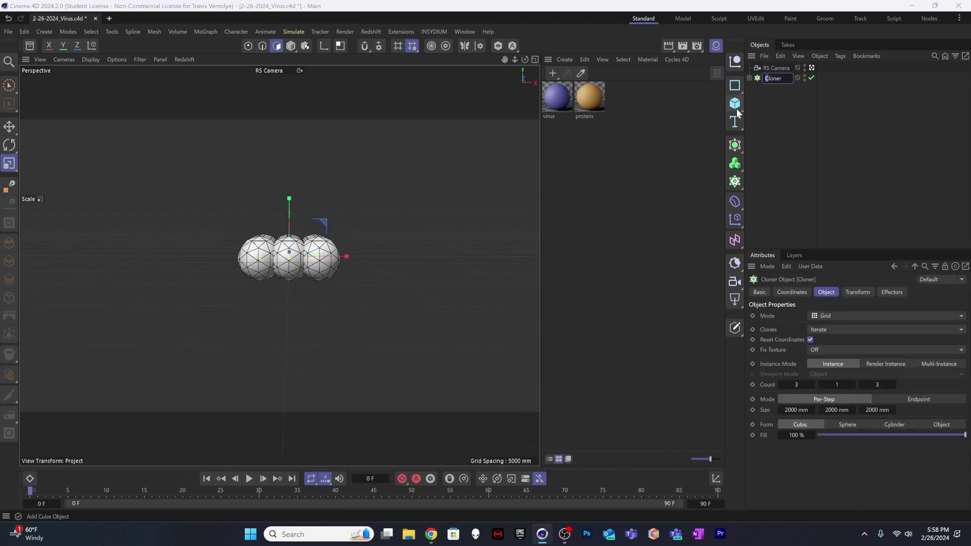
pyautogui.write('viryus')
pyautogui.press('BackSpace')
pyautogui.press('BackSpace')
pyautogui.press('BackSpace')
pyautogui.write('us')
pyautogui.click(765, 109)
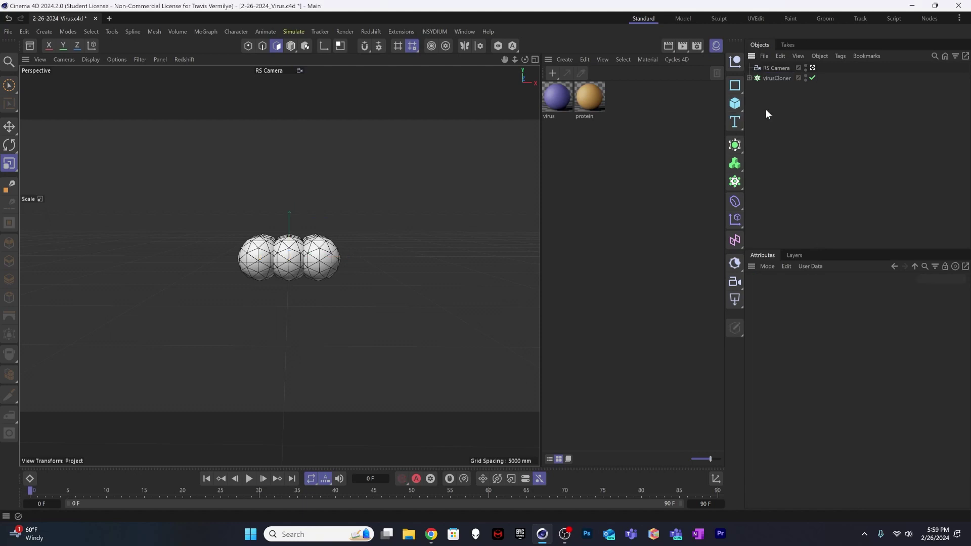
# Set virusCloner's X count to 12 and its instance mode to Multi-Instance
pyautogui.click(782, 77)
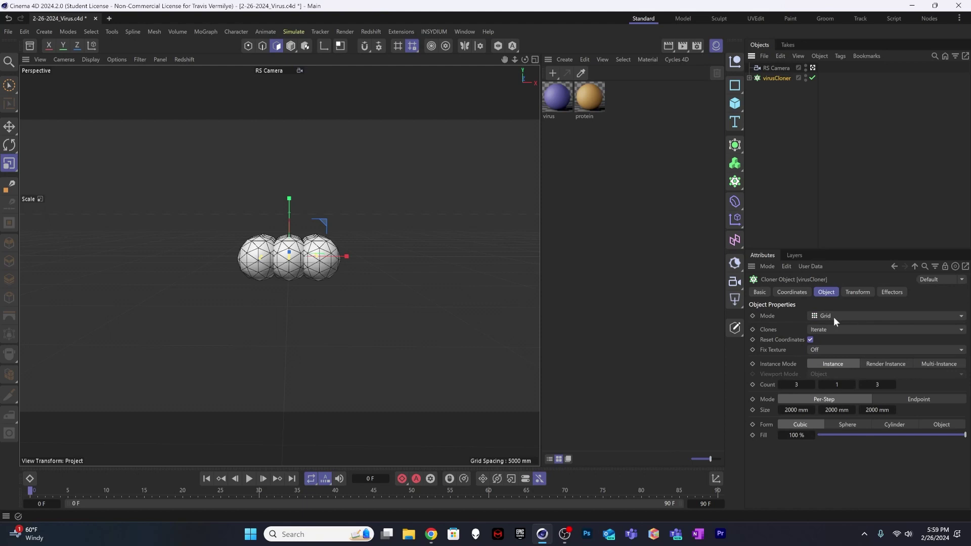
pyautogui.moveTo(797, 385); pyautogui.dragTo(812, 384)
pyautogui.click(941, 363)
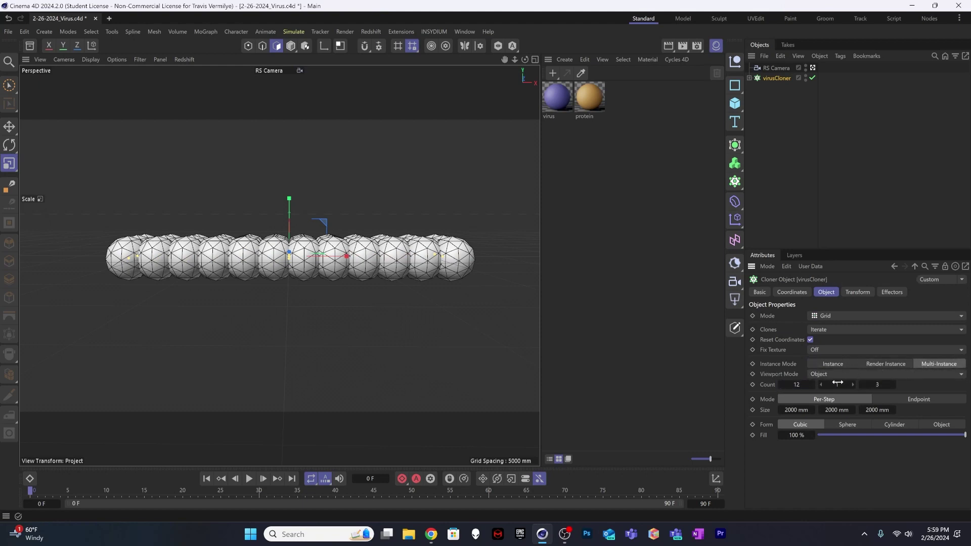
# Set virusCloner's Y count to 6 and Z count to 2, with per-step sizes of 3775 mm in X and 3862 mm in Y
pyautogui.click(852, 384)
pyautogui.click(852, 384)
pyautogui.click(853, 384)
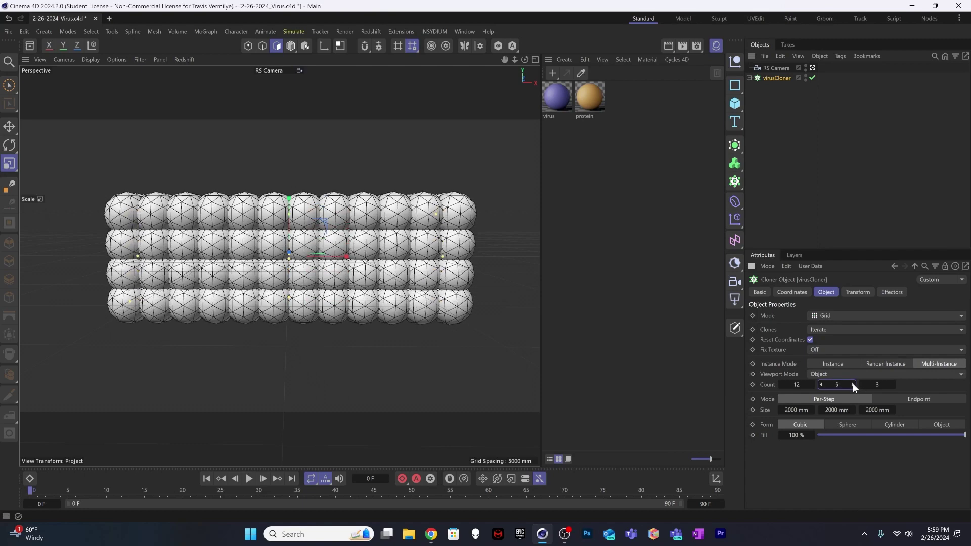
pyautogui.click(853, 385)
pyautogui.click(853, 385)
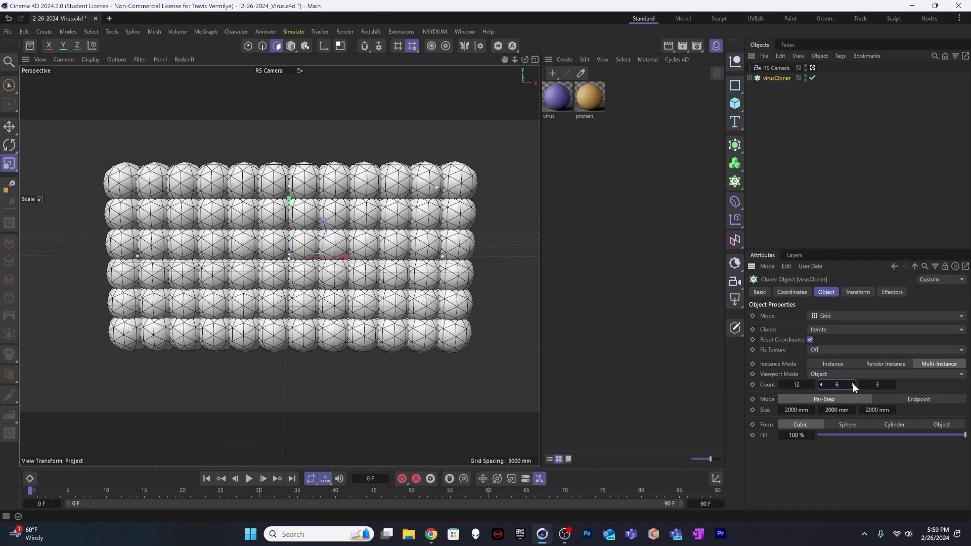
pyautogui.click(861, 385)
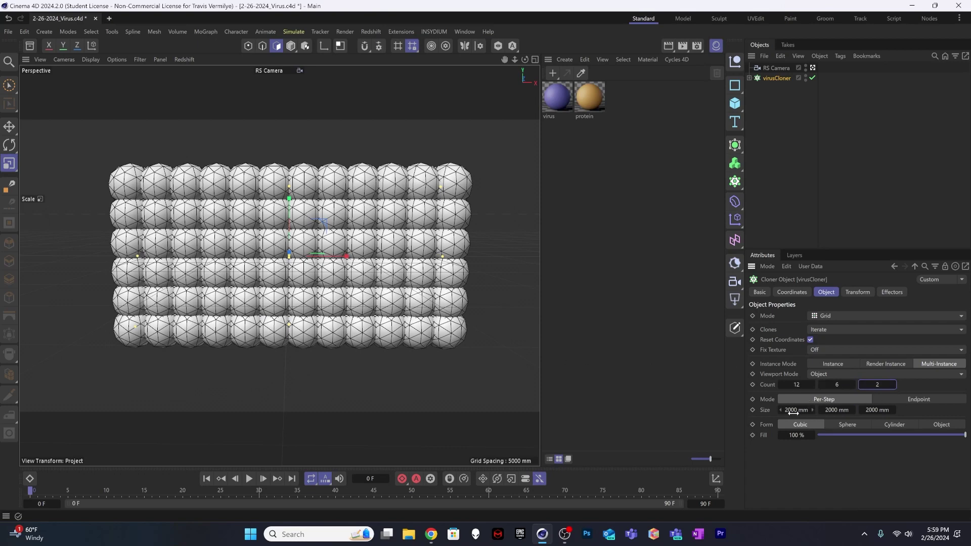
pyautogui.moveTo(796, 409); pyautogui.dragTo(895, 409)
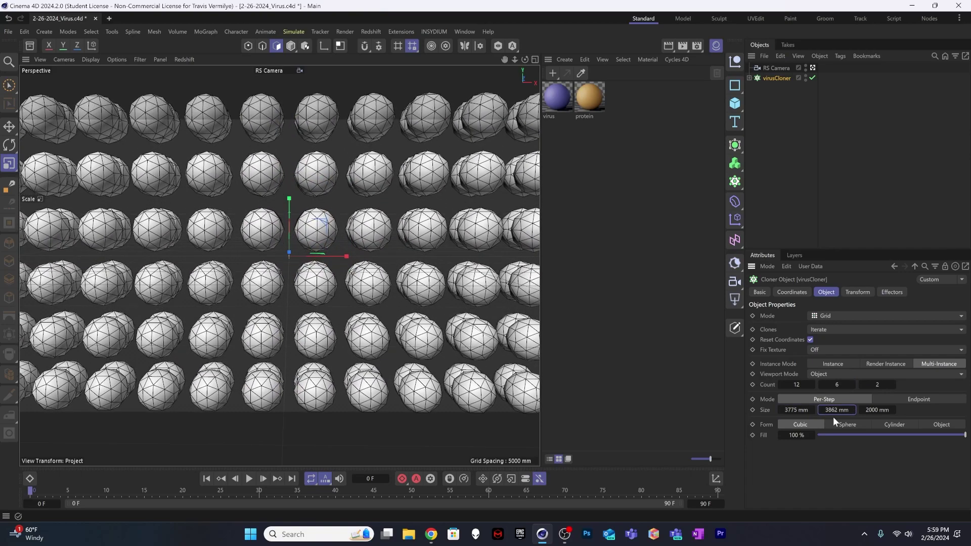
# Leave the RS Camera view and set virusCloner's Z count to 3 with a Z step size of 5505 mm
pyautogui.click(812, 67)
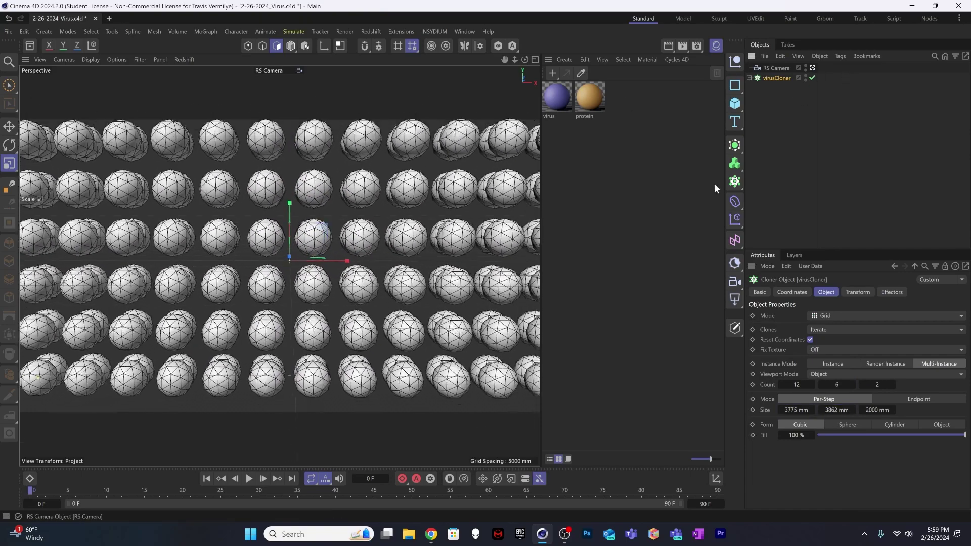
pyautogui.keyDown('alt'); pyautogui.moveTo(194, 248); pyautogui.dragTo(299, 304); pyautogui.keyUp('alt')
pyautogui.scroll(-2, 284, 284)
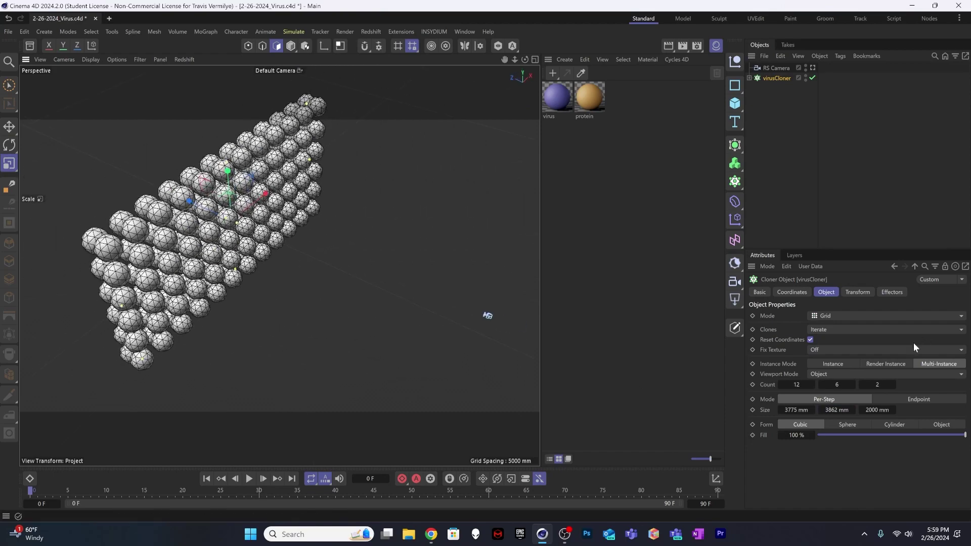
pyautogui.doubleClick(877, 384)
pyautogui.write('22')
pyautogui.press('Return')
pyautogui.moveTo(893, 385)
pyautogui.mouseDown()
pyautogui.moveTo(879, 385)
pyautogui.moveTo(884, 409)
pyautogui.moveTo(897, 409)
pyautogui.mouseUp()
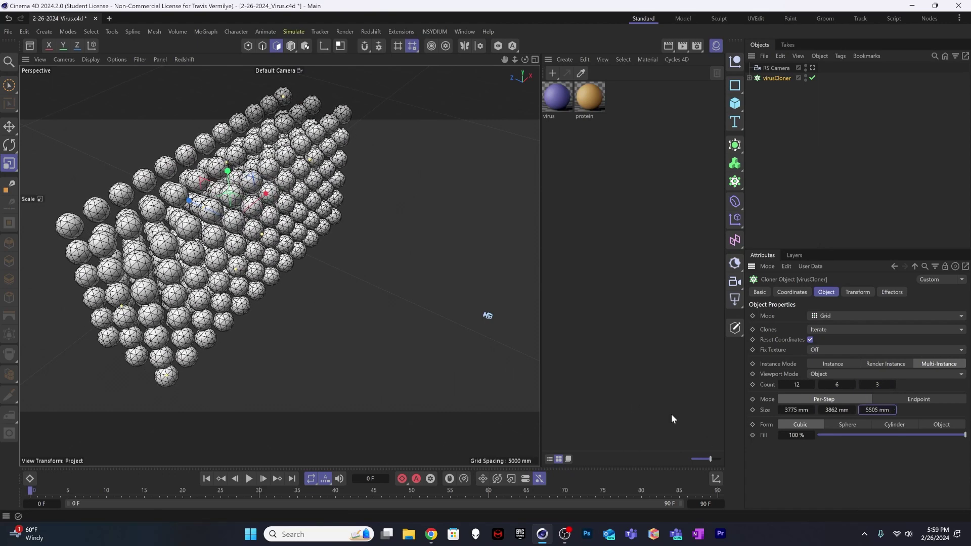
# Spread the clones farther apart with per-step sizes of 6755 mm in X and 6975 mm in Y
pyautogui.moveTo(804, 409); pyautogui.dragTo(851, 410)
pyautogui.moveTo(230, 284)
pyautogui.keyDown('alt'); pyautogui.mouseDown()
pyautogui.moveTo(186, 271)
pyautogui.moveTo(142, 226)
pyautogui.moveTo(235, 250)
pyautogui.mouseUp(); pyautogui.keyUp('alt')
pyautogui.moveTo(235, 249)
pyautogui.keyDown('alt'); pyautogui.mouseDown(button='middle')
pyautogui.moveTo(247, 231)
pyautogui.moveTo(235, 239)
pyautogui.mouseUp(button='middle'); pyautogui.keyUp('alt')
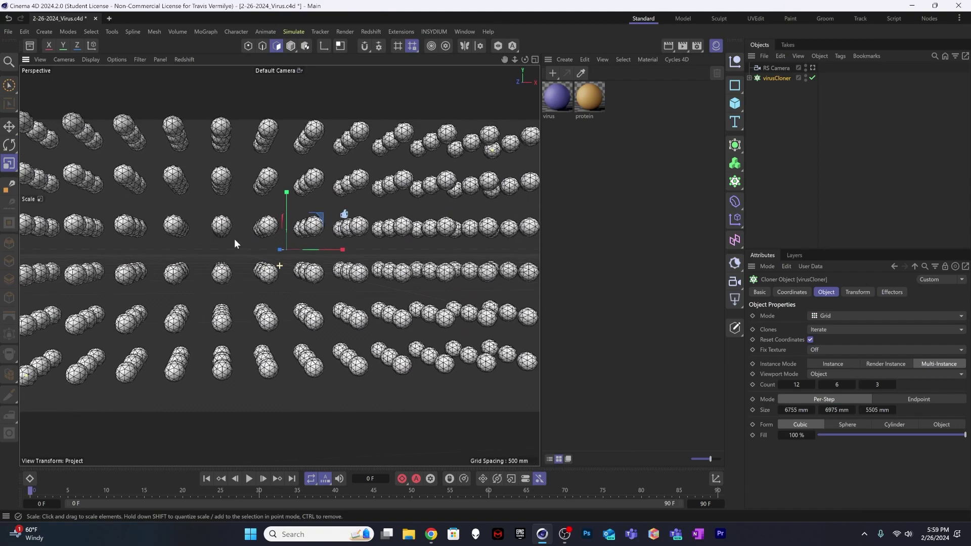
# Examine the spacing and depth of the virusCloner grid from several distances and angles
pyautogui.scroll(4, 296, 252)
pyautogui.keyDown('alt'); pyautogui.moveTo(316, 259); pyautogui.dragTo(302, 261); pyautogui.keyUp('alt')
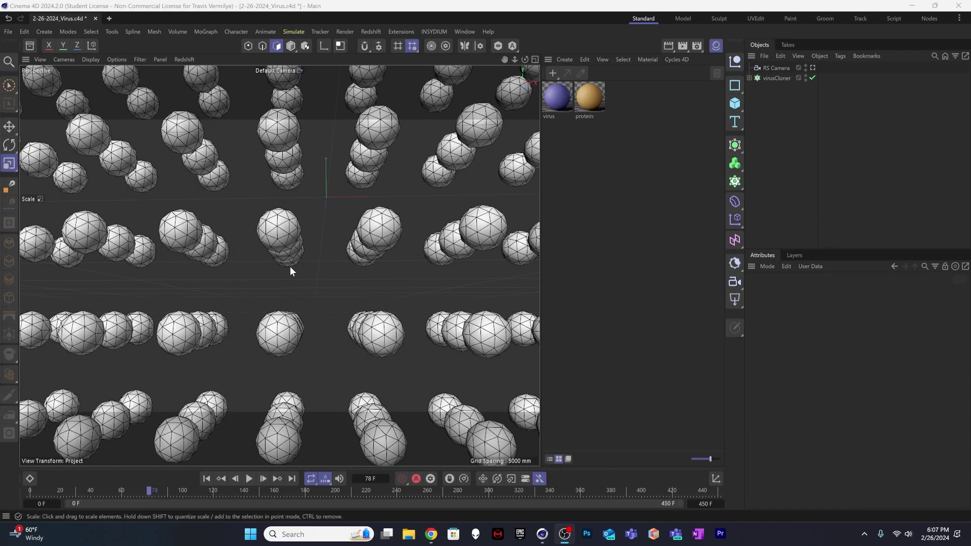
pyautogui.scroll(-10, 290, 268)
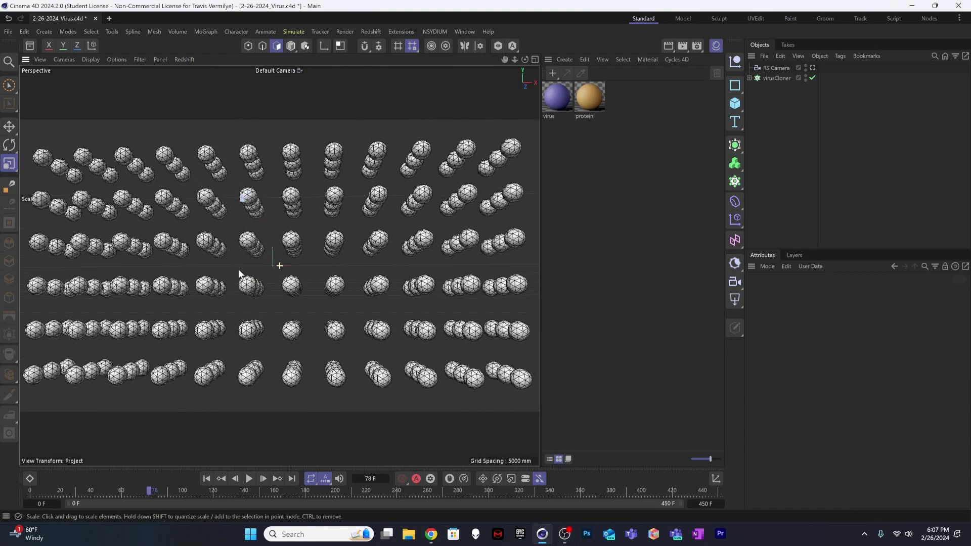
pyautogui.keyDown('alt'); pyautogui.moveTo(239, 270); pyautogui.dragTo(313, 269); pyautogui.keyUp('alt')
pyautogui.scroll(3, 256, 271)
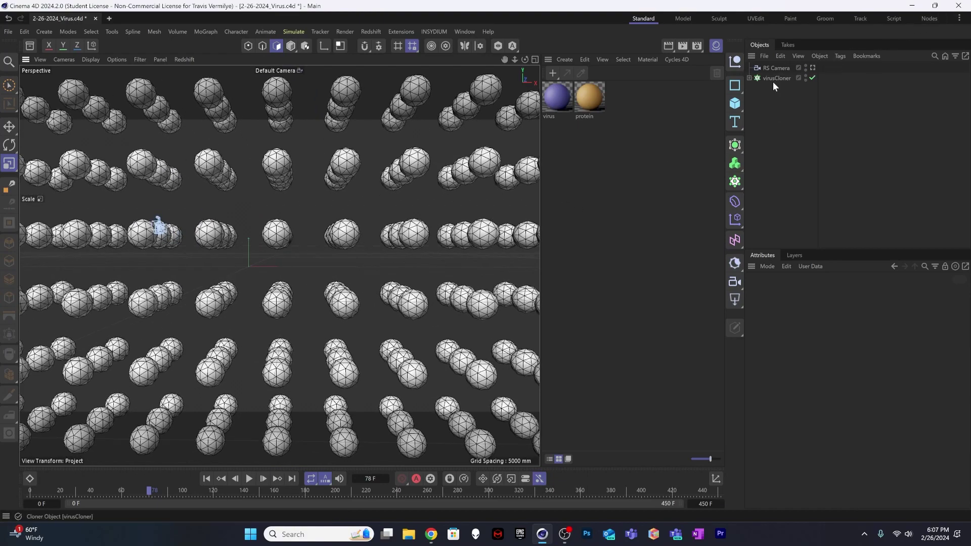
pyautogui.scroll(-3, 289, 242)
pyautogui.scroll(2, 286, 241)
pyautogui.scroll(3, 288, 242)
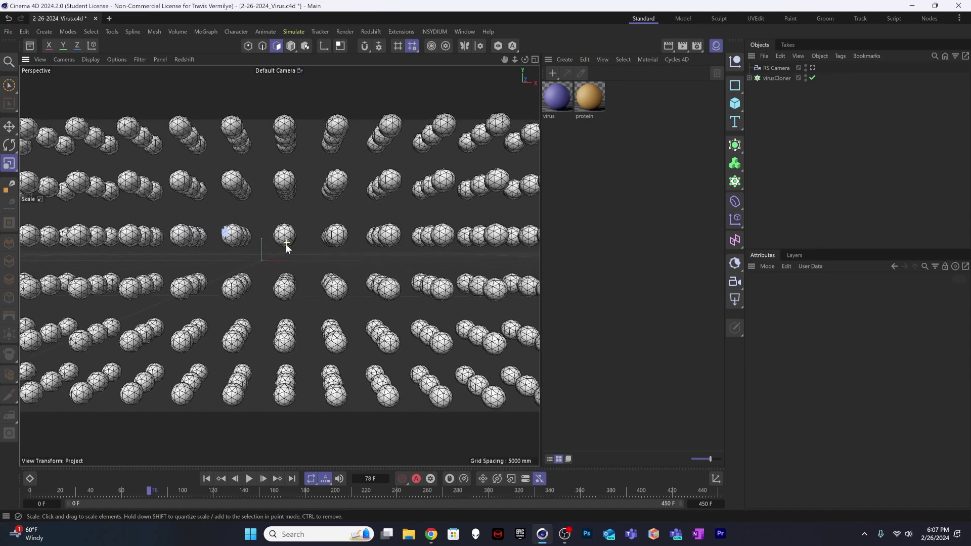
pyautogui.moveTo(290, 238)
pyautogui.keyDown('alt'); pyautogui.mouseDown()
pyautogui.moveTo(298, 243)
pyautogui.moveTo(281, 242)
pyautogui.moveTo(298, 241)
pyautogui.mouseUp(); pyautogui.keyUp('alt')
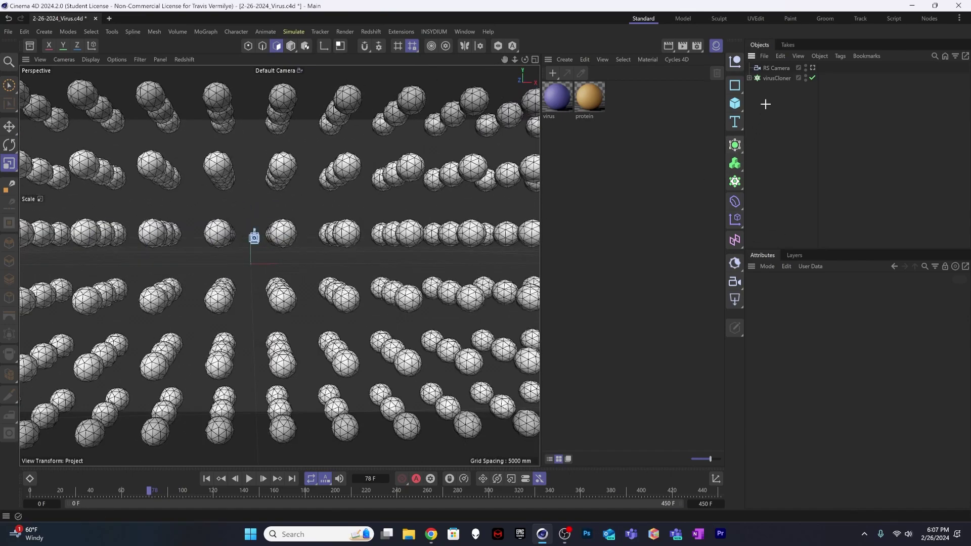
# Add a Random effector to virusCloner with position variation of 1806 mm in X, 2622 mm in Y and 2626 mm in Z
pyautogui.click(774, 78)
pyautogui.keyDown('alt'); pyautogui.moveTo(342, 213); pyautogui.dragTo(338, 211); pyautogui.keyUp('alt')
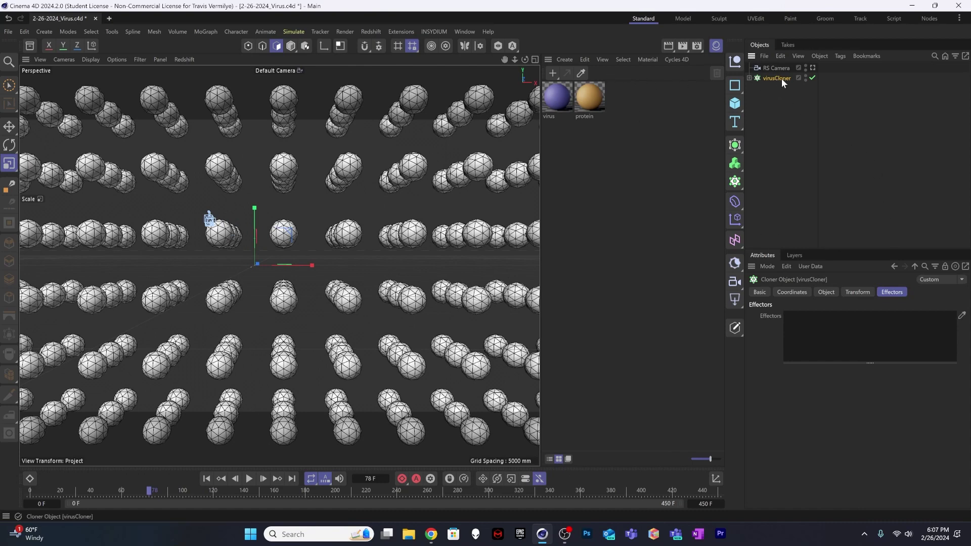
pyautogui.click(210, 32)
pyautogui.moveTo(273, 50)
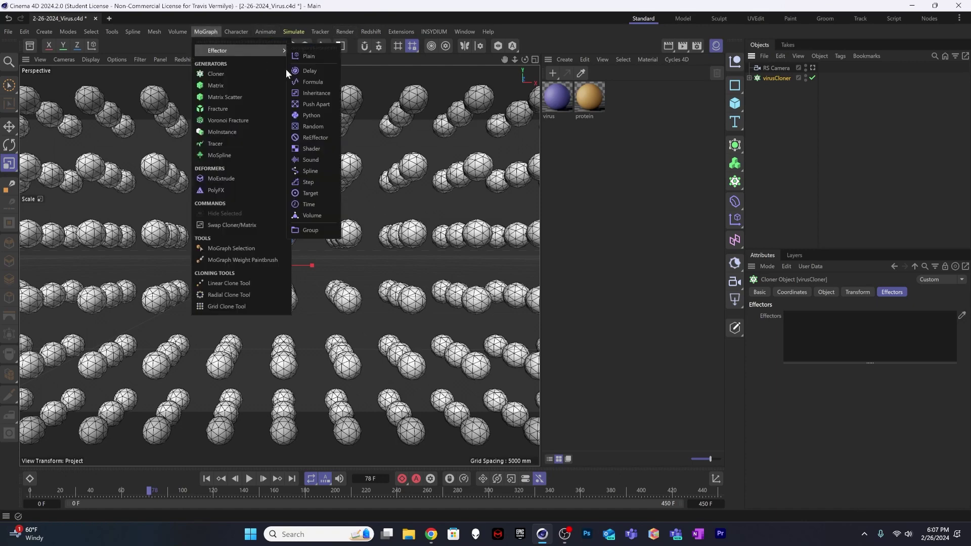
pyautogui.click(301, 126)
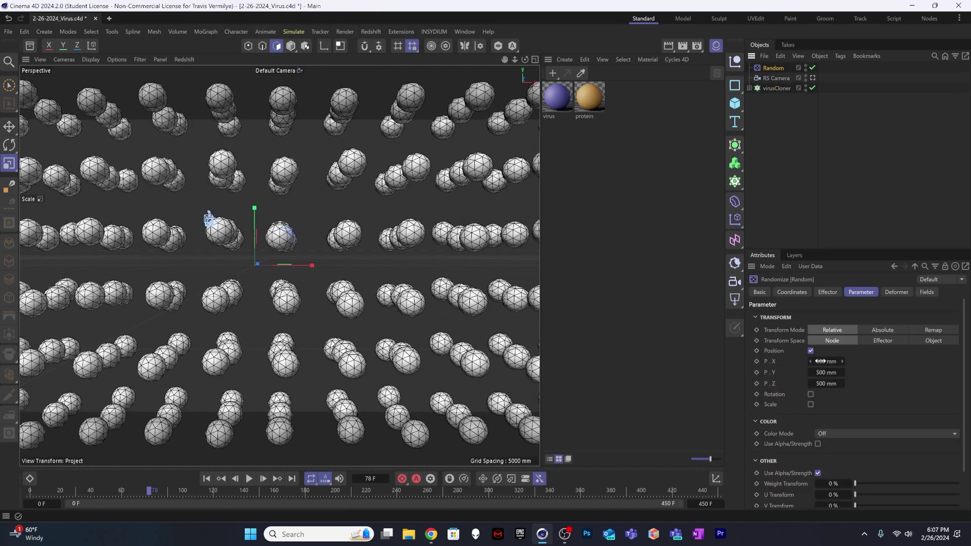
pyautogui.moveTo(817, 357); pyautogui.dragTo(860, 376)
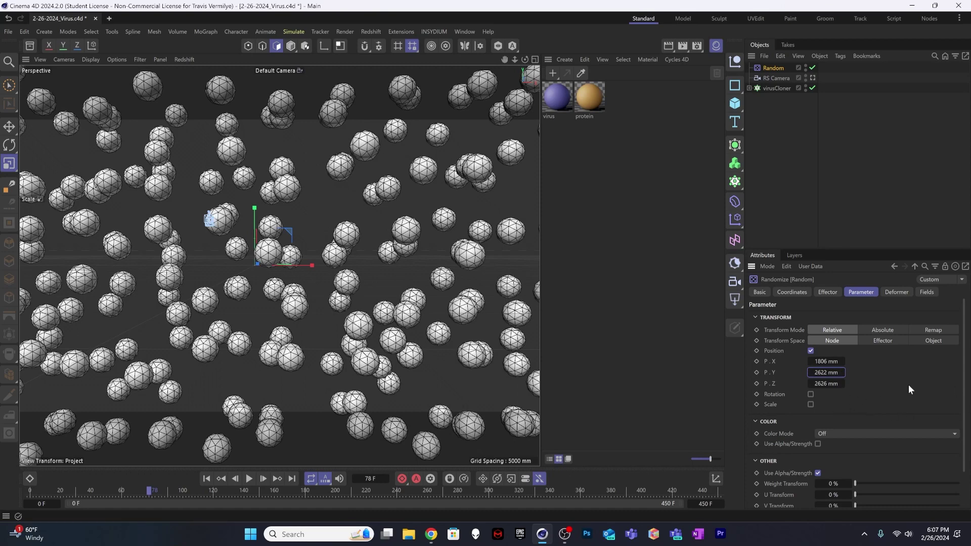
# Enable rotation on the Random effector and set heading, pitch and bank to 360° each
pyautogui.click(810, 394)
pyautogui.click(826, 405)
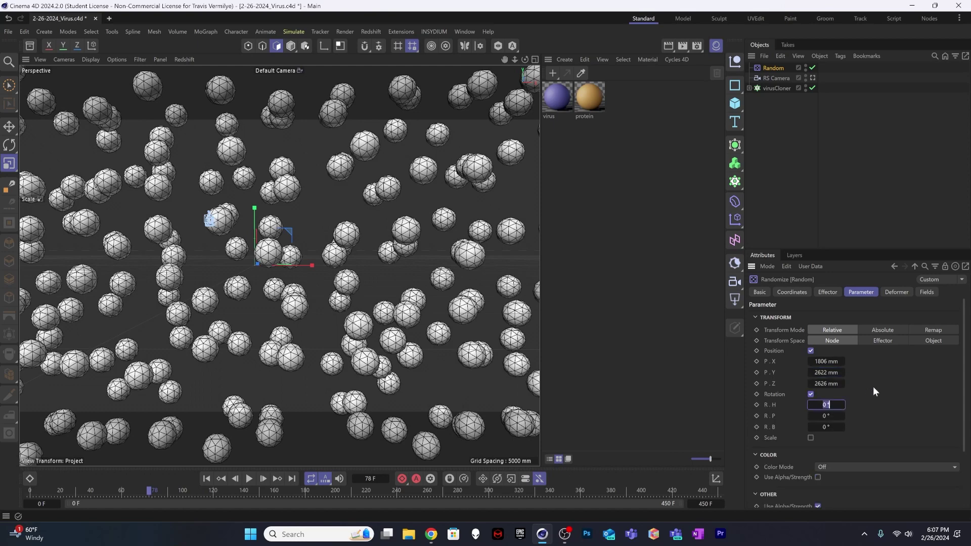
pyautogui.write('360')
pyautogui.press('Tab')
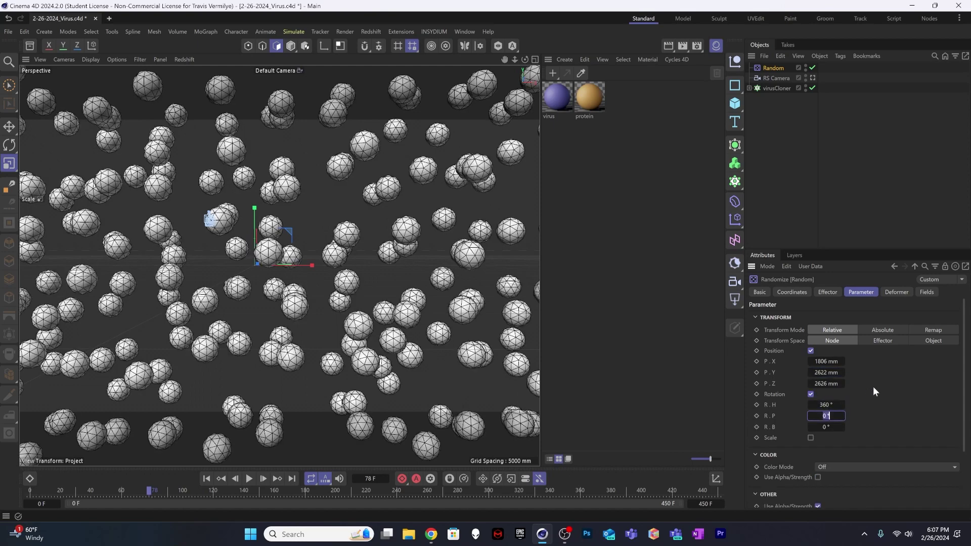
pyautogui.write('360')
pyautogui.press('Tab')
pyautogui.write('360')
pyautogui.press('Tab')
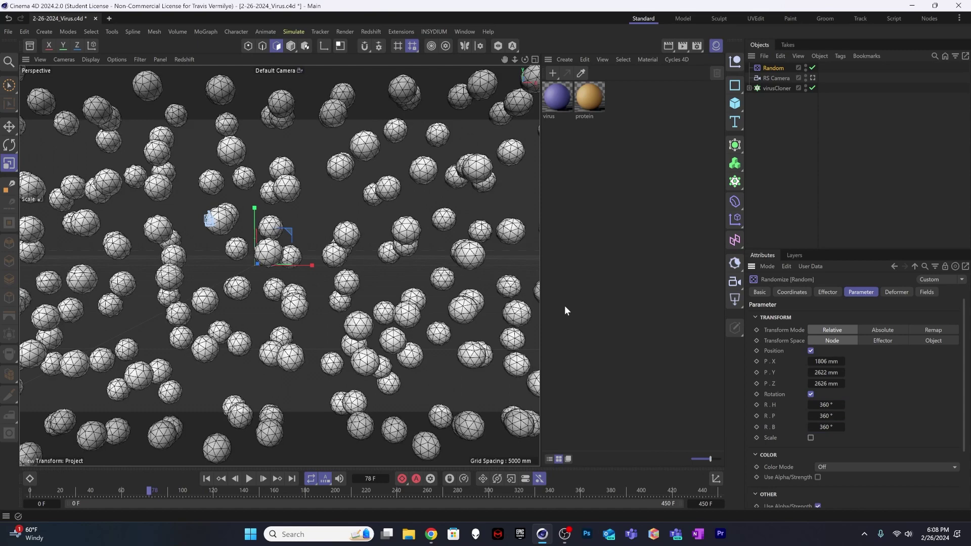
# Render the current frame to the Picture Viewer, inspect the randomized viruses and close the viewer
pyautogui.hotkey('shift', 'r')
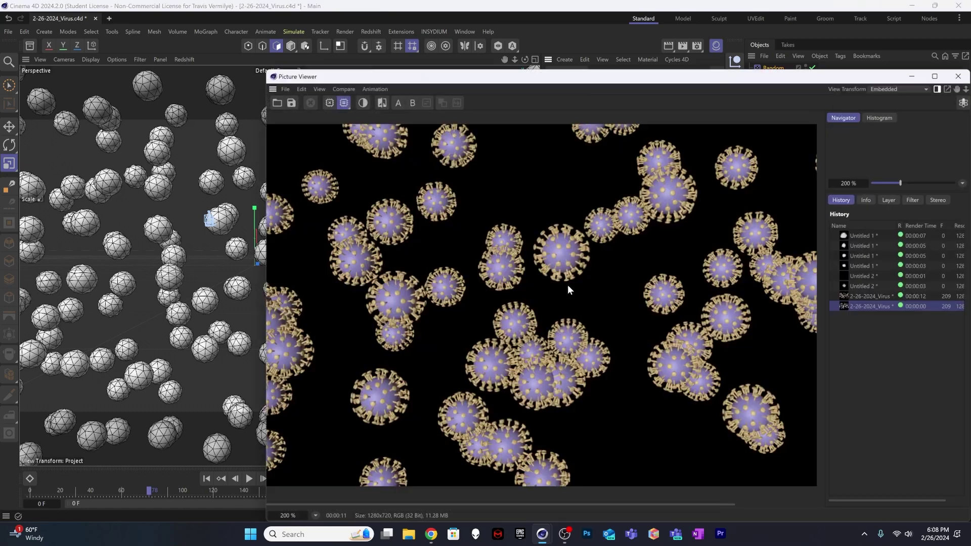
pyautogui.moveTo(632, 76); pyautogui.dragTo(459, 67)
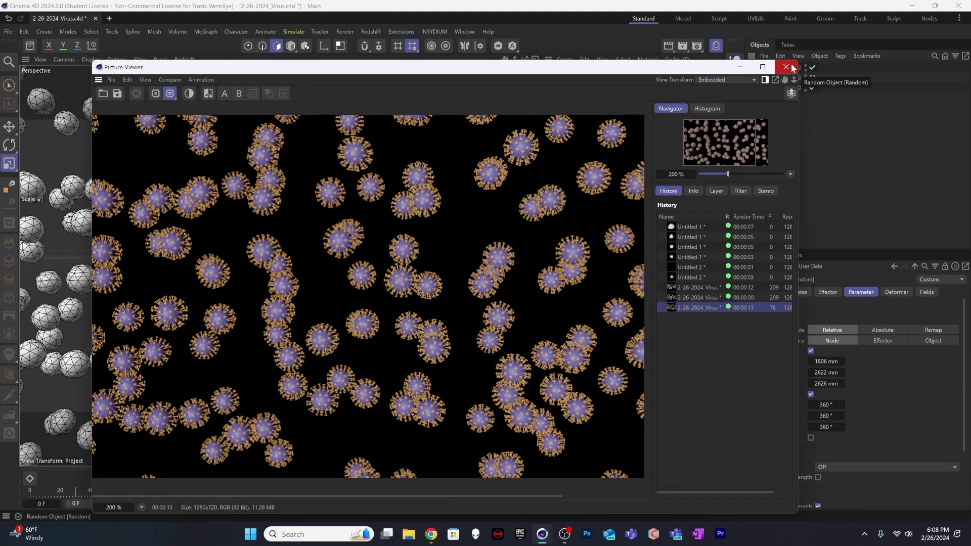
pyautogui.click(786, 67)
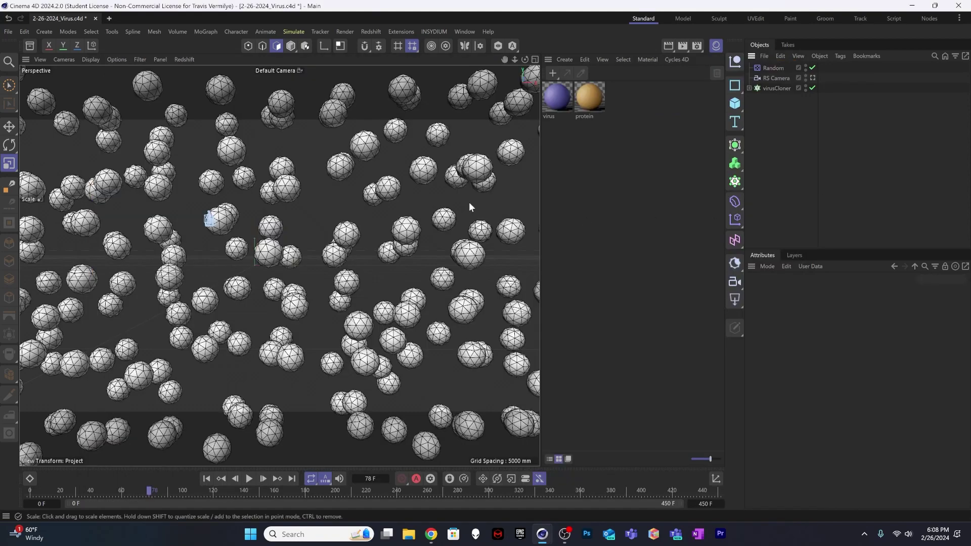
# Add a second Random effector to virusCloner and rename it Random.motion
pyautogui.click(770, 87)
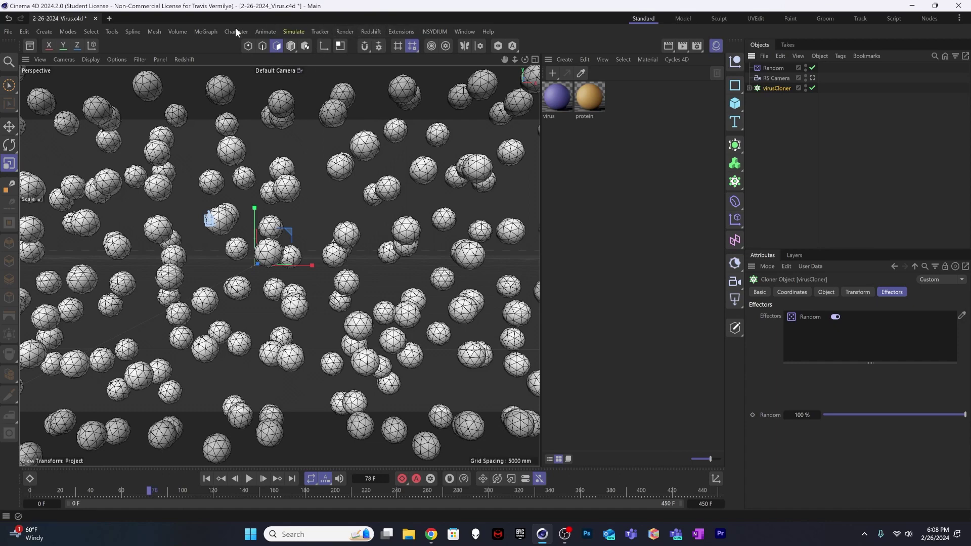
pyautogui.click(205, 32)
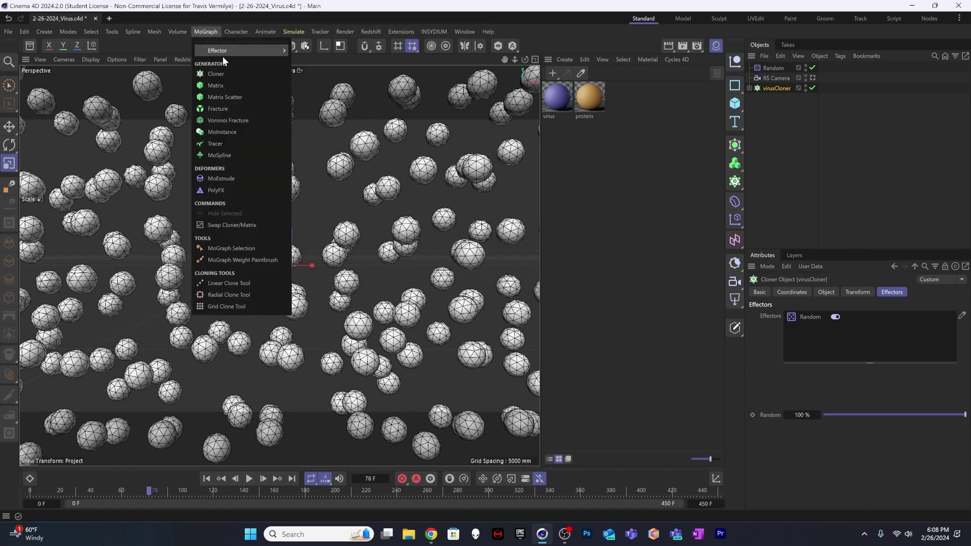
pyautogui.moveTo(254, 50)
pyautogui.click(315, 126)
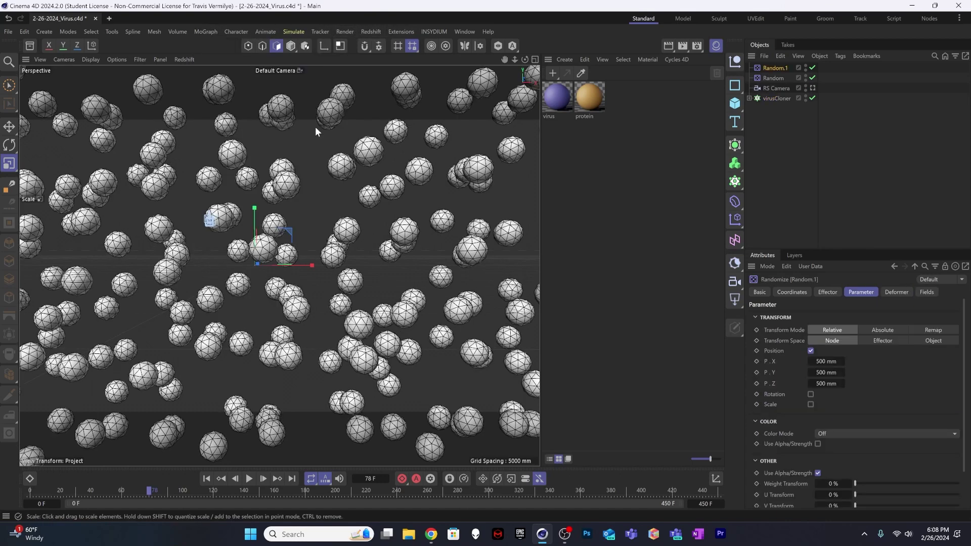
pyautogui.doubleClick(777, 68)
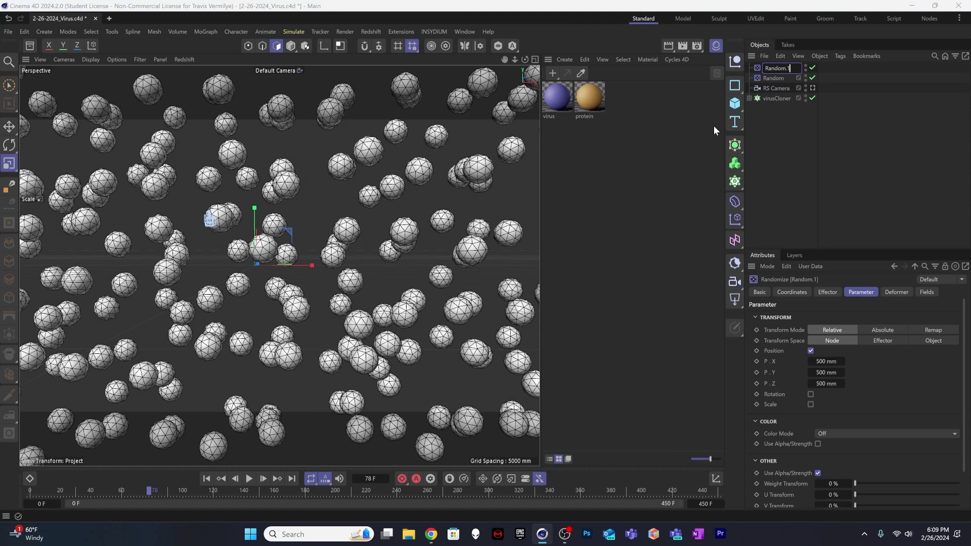
pyautogui.press('BackSpace')
pyautogui.press('BackSpace')
pyautogui.write('.motion')
pyautogui.press('Return')
# Set Random.motion's random mode to Noise and play the animation from the first frame
pyautogui.click(827, 291)
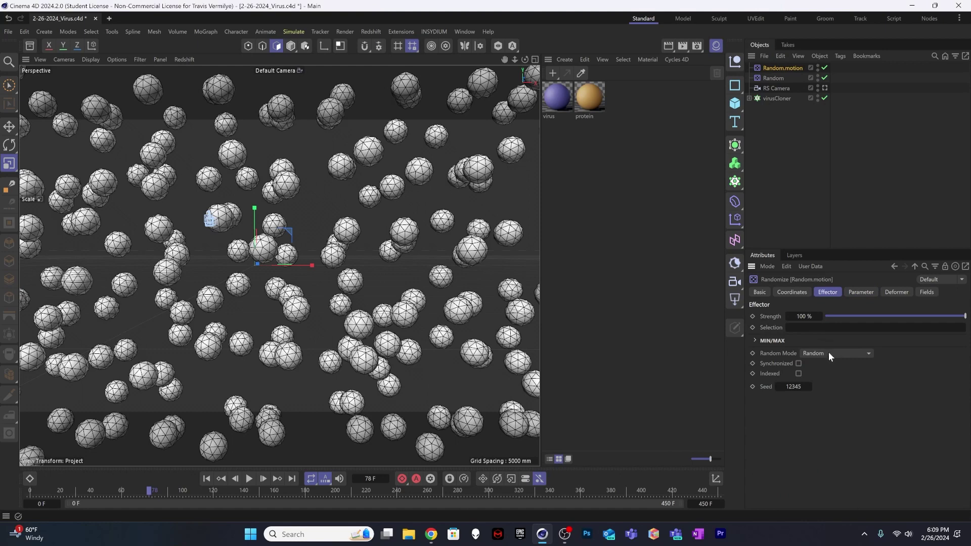
pyautogui.click(828, 352)
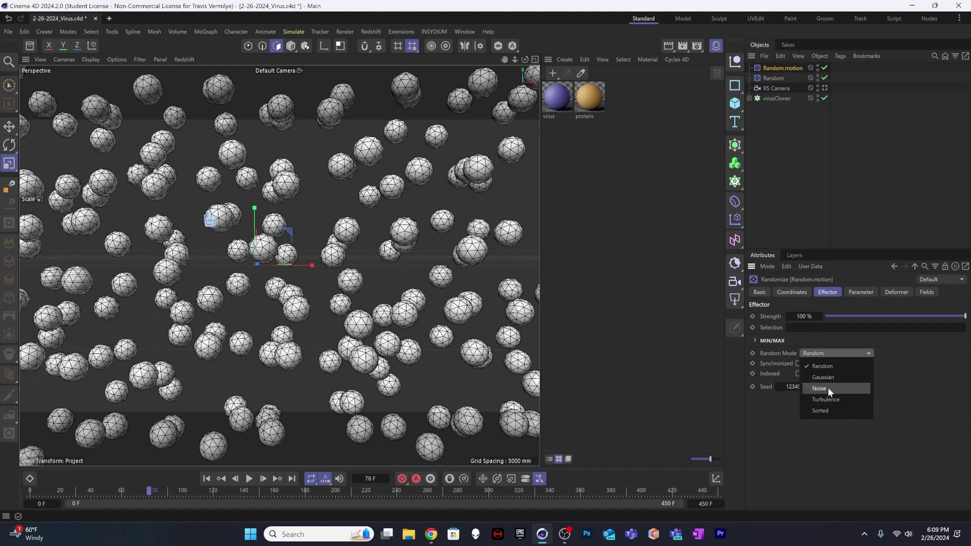
pyautogui.click(827, 387)
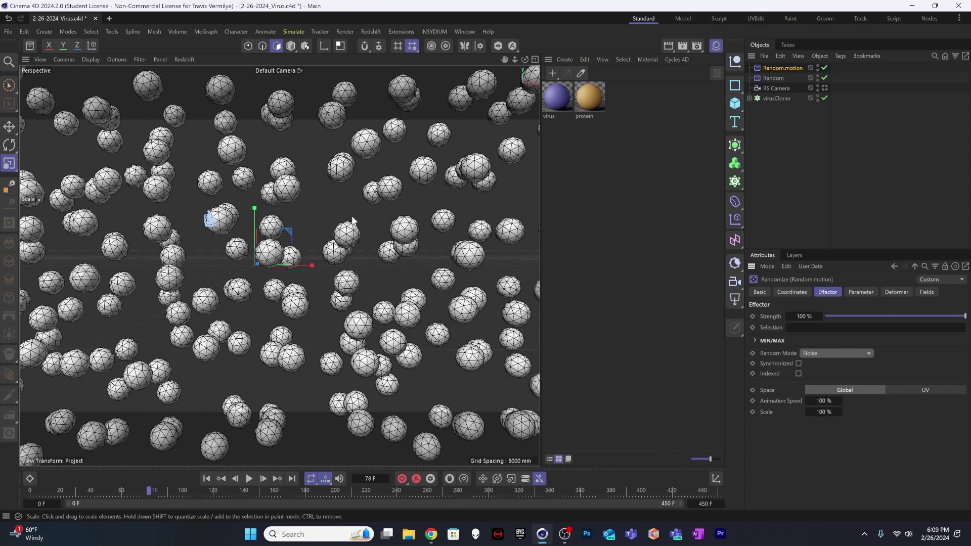
pyautogui.click(205, 479)
pyautogui.click(247, 480)
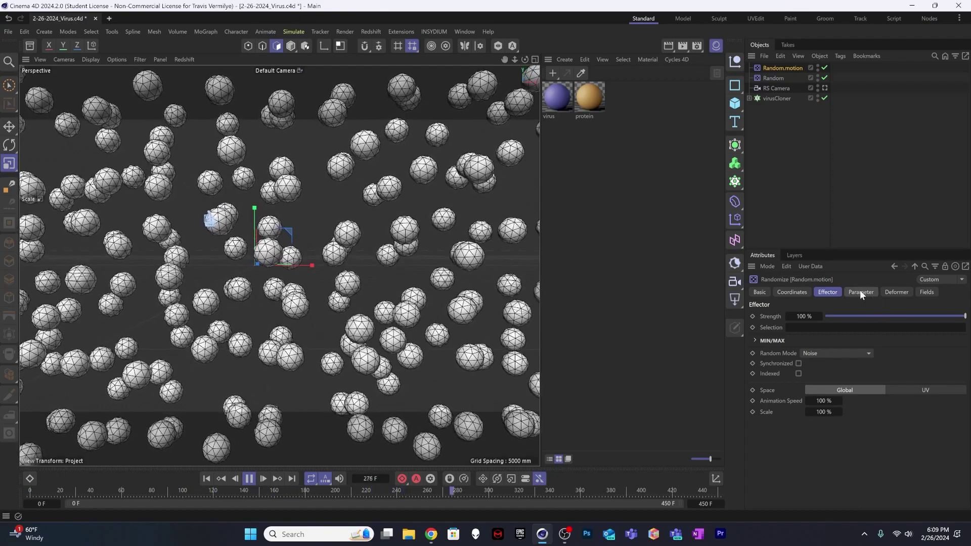
# Set Random.motion's position variation to 6000 mm in X, 6000 mm in Y and 3000 mm in Z
pyautogui.click(859, 291)
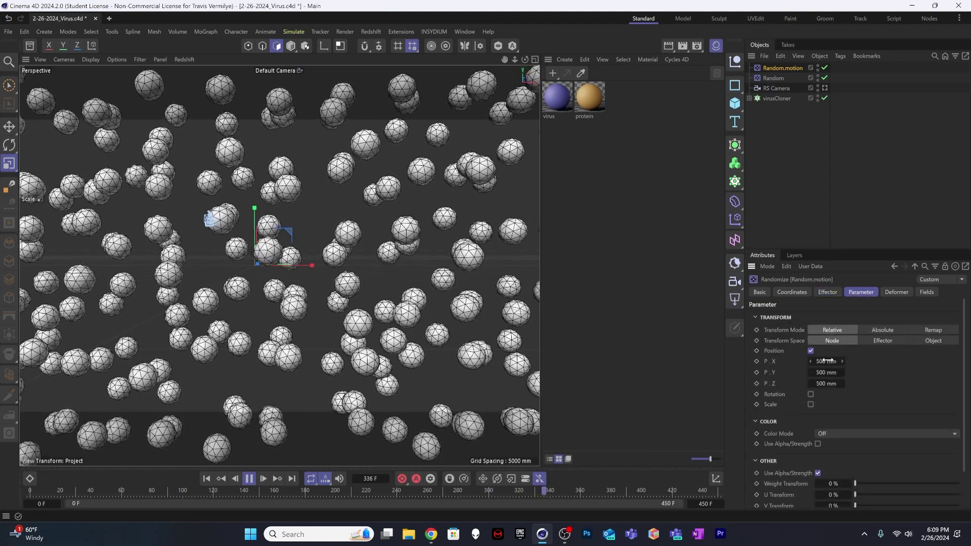
pyautogui.moveTo(842, 361); pyautogui.dragTo(870, 360)
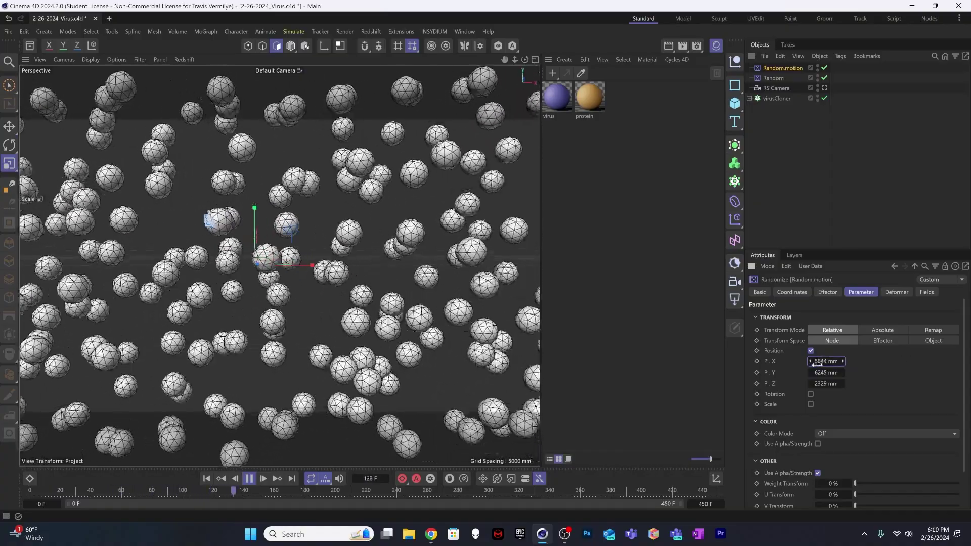
pyautogui.moveTo(817, 367); pyautogui.dragTo(825, 364)
pyautogui.click(826, 361)
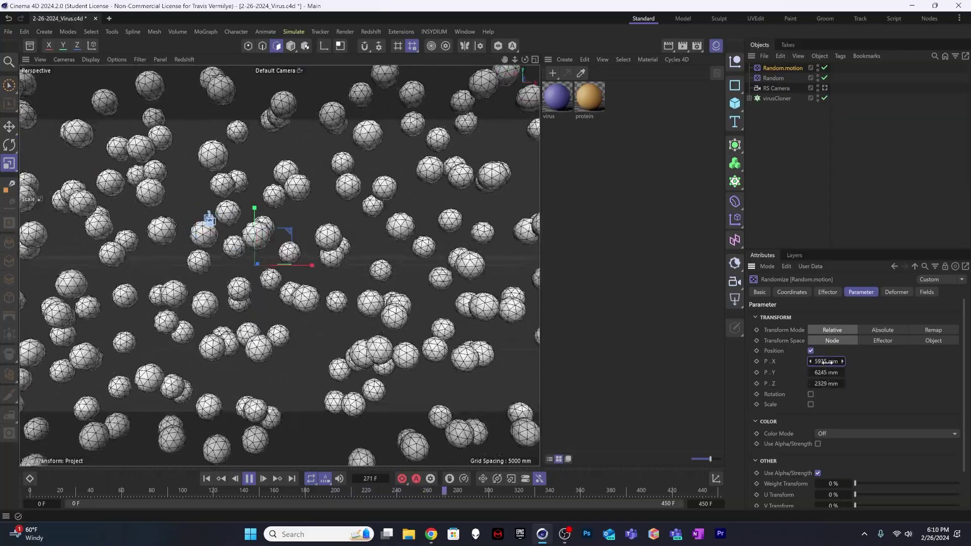
pyautogui.write('6000')
pyautogui.press('Tab')
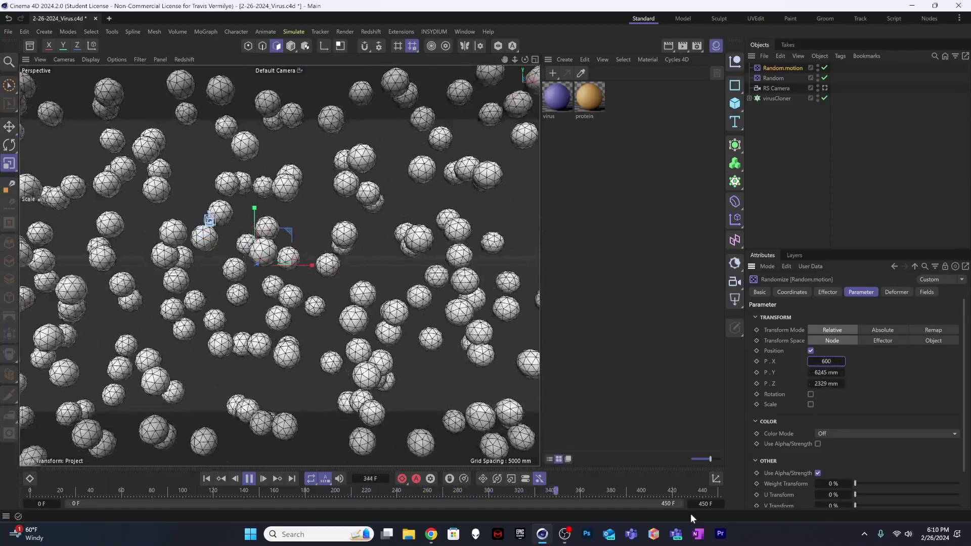
pyautogui.write('6000')
pyautogui.press('Tab')
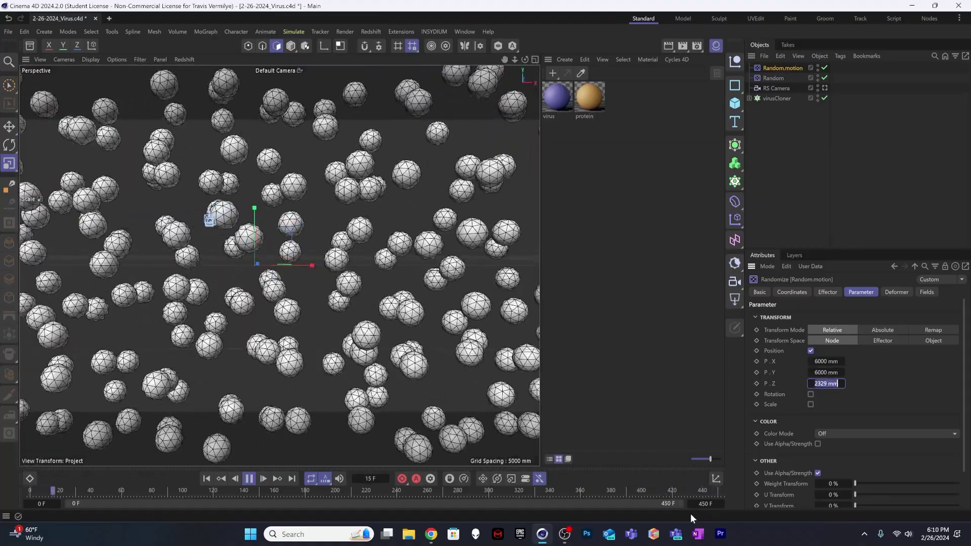
pyautogui.write('300')
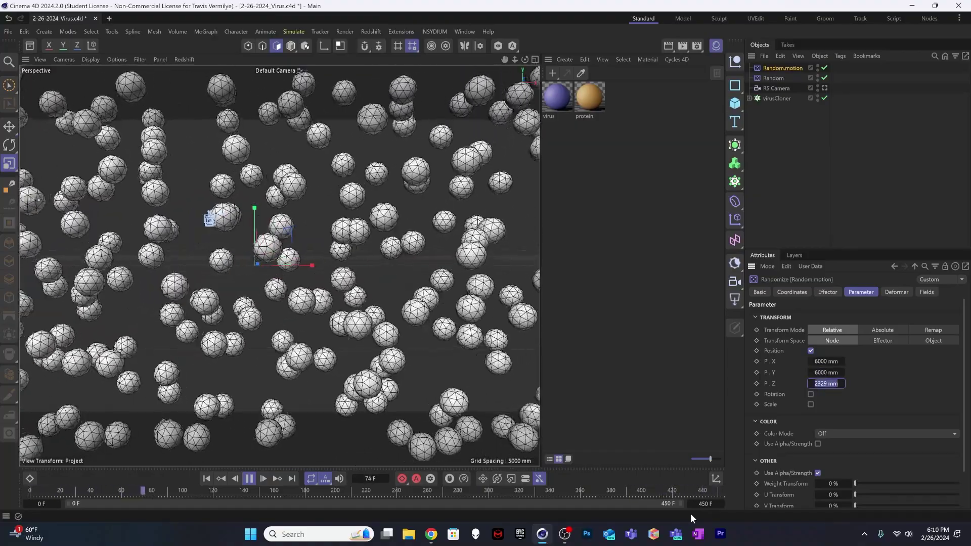
pyautogui.write('0')
pyautogui.press('Return')
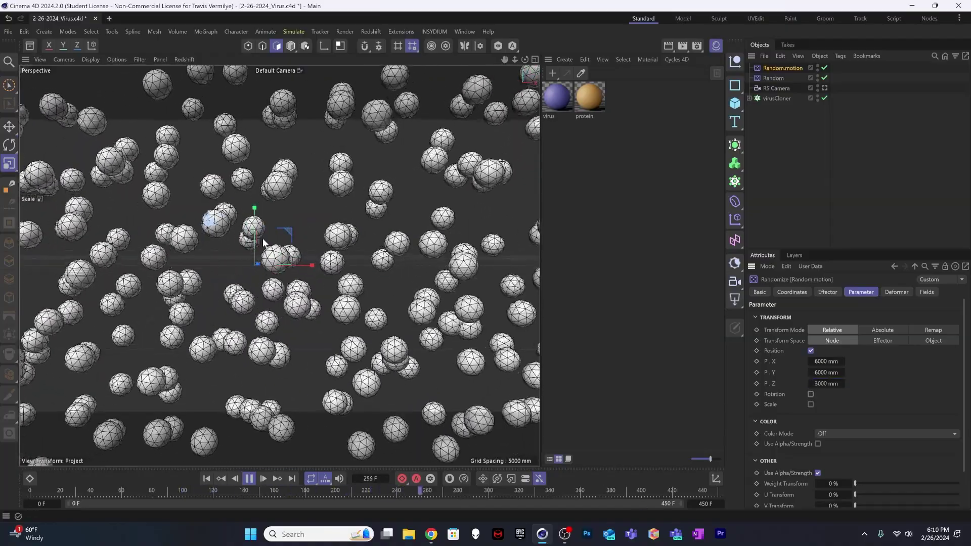
# Slow Random.motion's noise by setting its animation speed to 10%
pyautogui.click(827, 292)
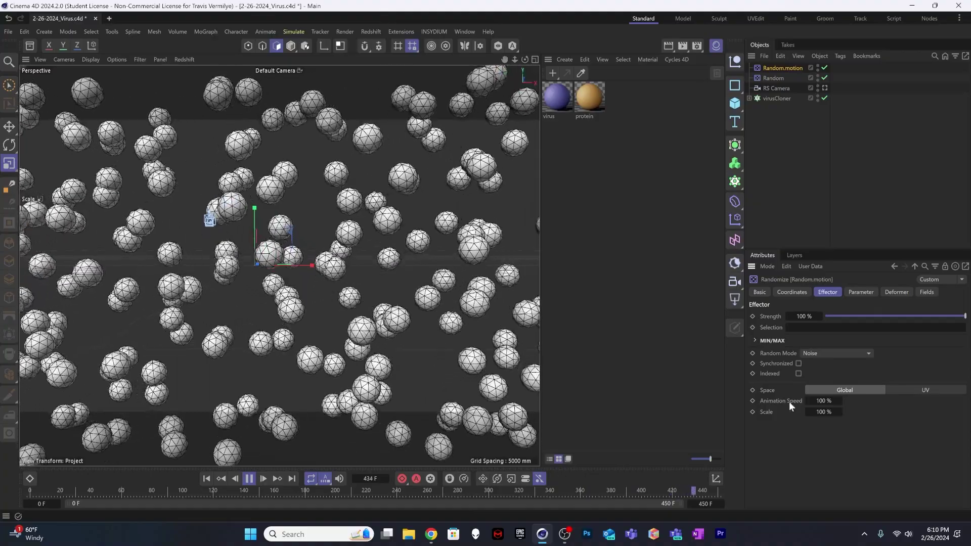
pyautogui.click(824, 400)
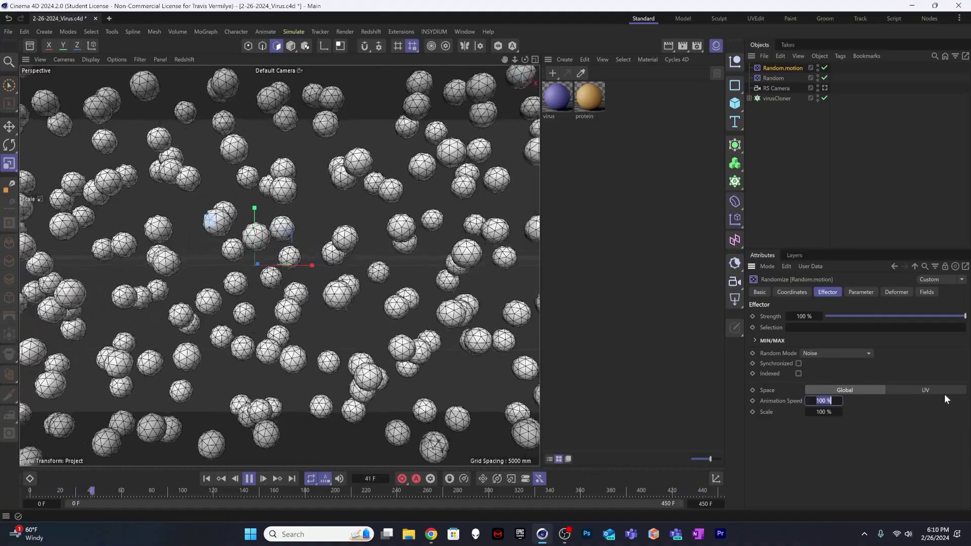
pyautogui.write('10')
pyautogui.press('Return')
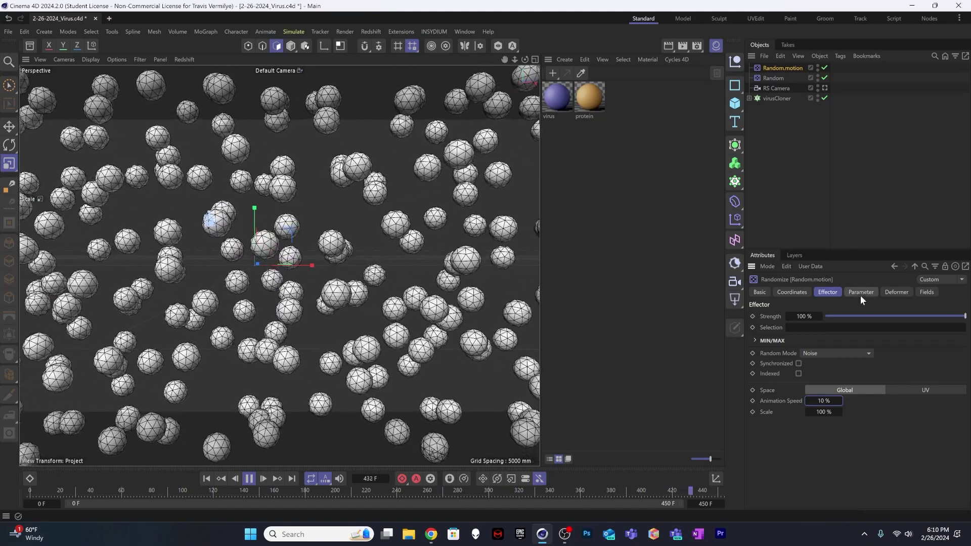
# Enable rotation on Random.motion with heading 148°, pitch 113° and bank 100°
pyautogui.click(860, 292)
pyautogui.click(810, 395)
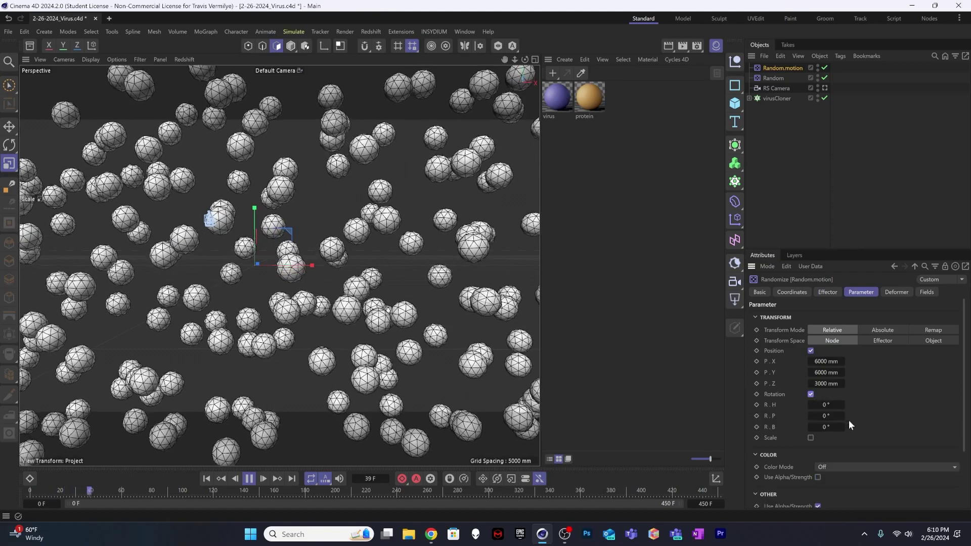
pyautogui.moveTo(826, 405)
pyautogui.mouseDown()
pyautogui.moveTo(843, 405)
pyautogui.moveTo(842, 415)
pyautogui.mouseUp()
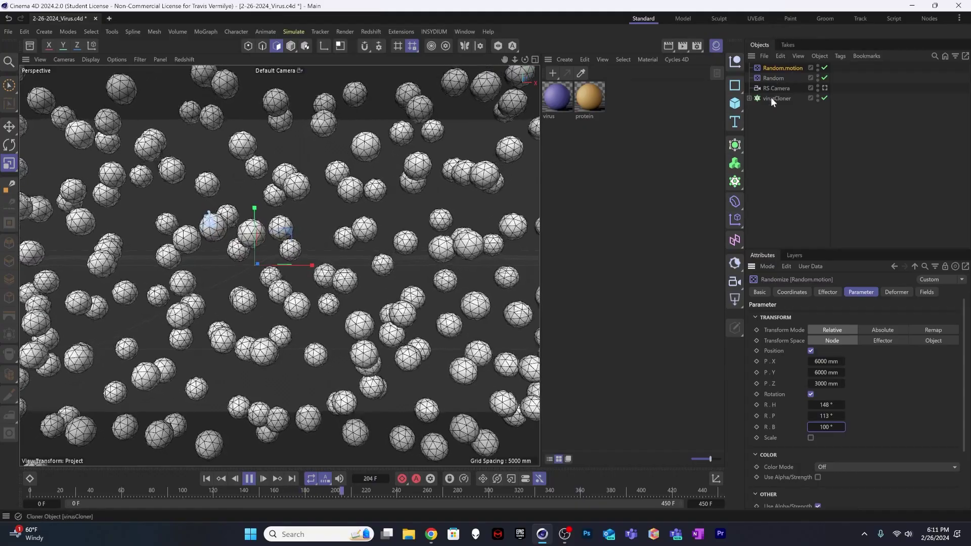
# Add a Push Apart effector to virusCloner to keep the clones from overlapping
pyautogui.click(770, 98)
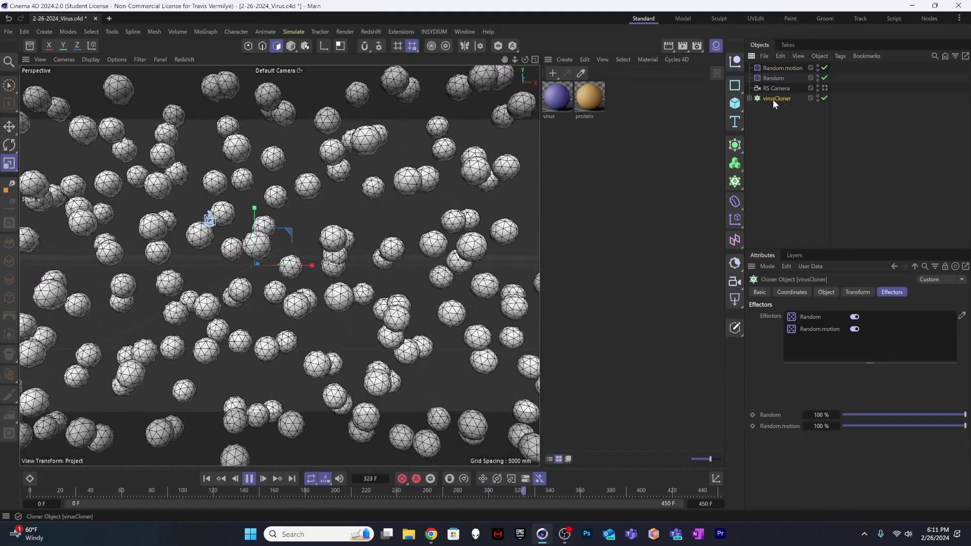
pyautogui.click(211, 32)
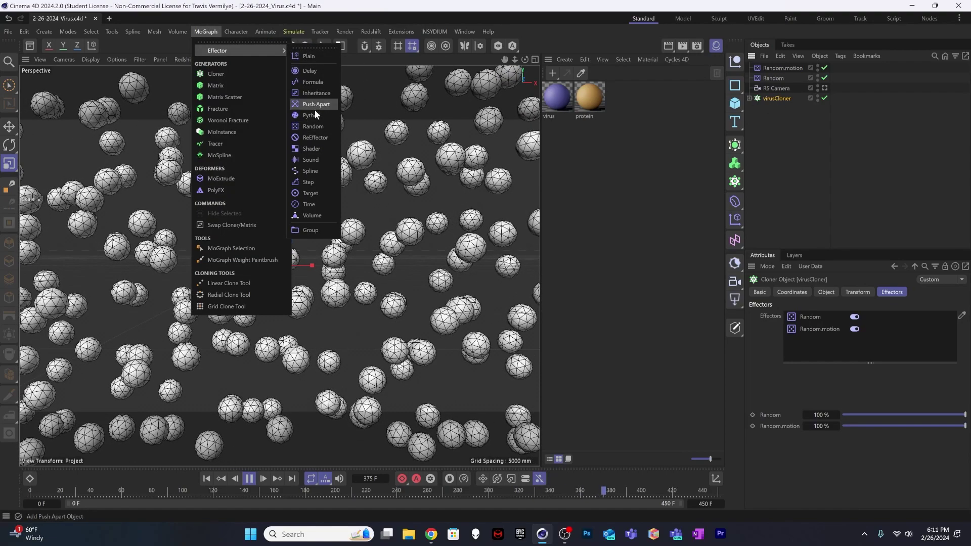
pyautogui.click(317, 104)
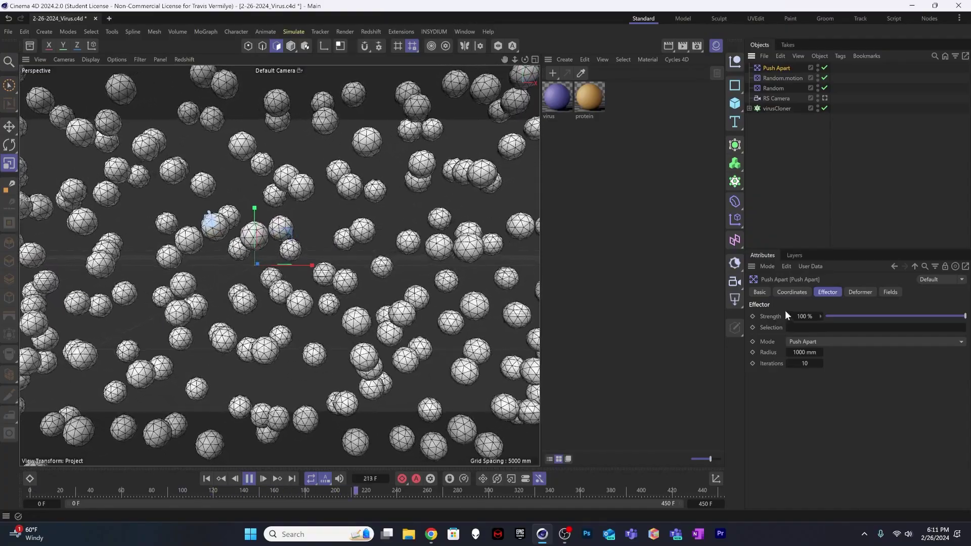
# Set the Push Apart effector's radius to 1550 mm and its iterations to 5
pyautogui.click(811, 352)
pyautogui.write('1550')
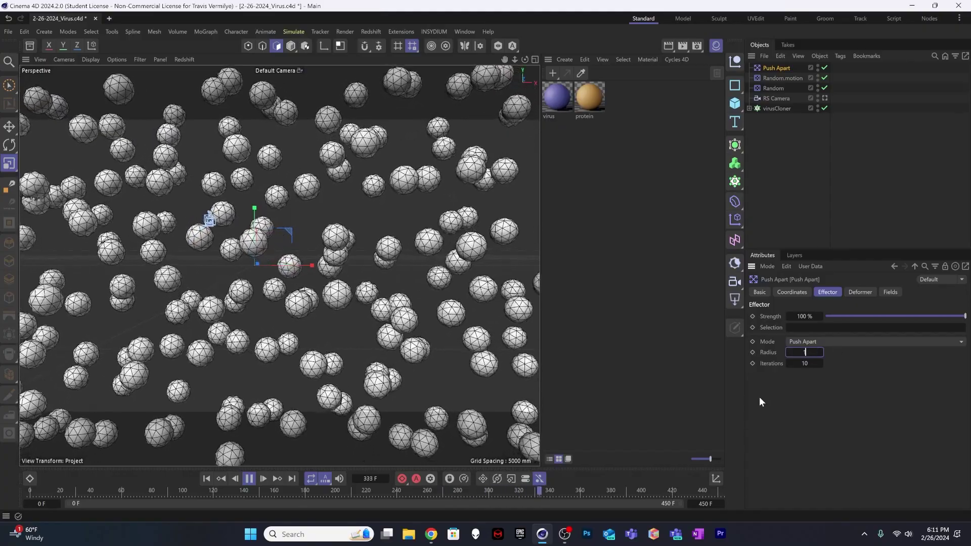
pyautogui.press('Return')
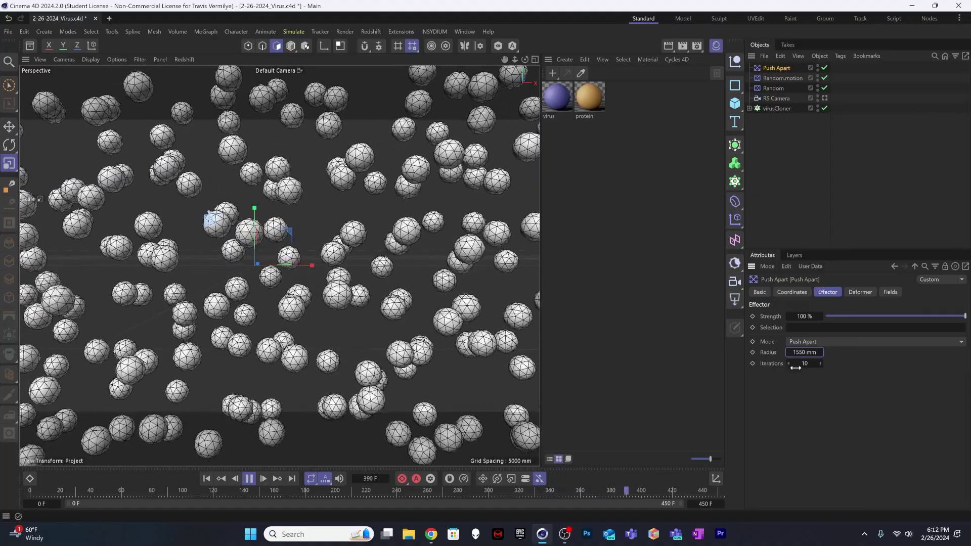
pyautogui.moveTo(795, 366); pyautogui.dragTo(819, 362)
pyautogui.write('1')
pyautogui.press('Return')
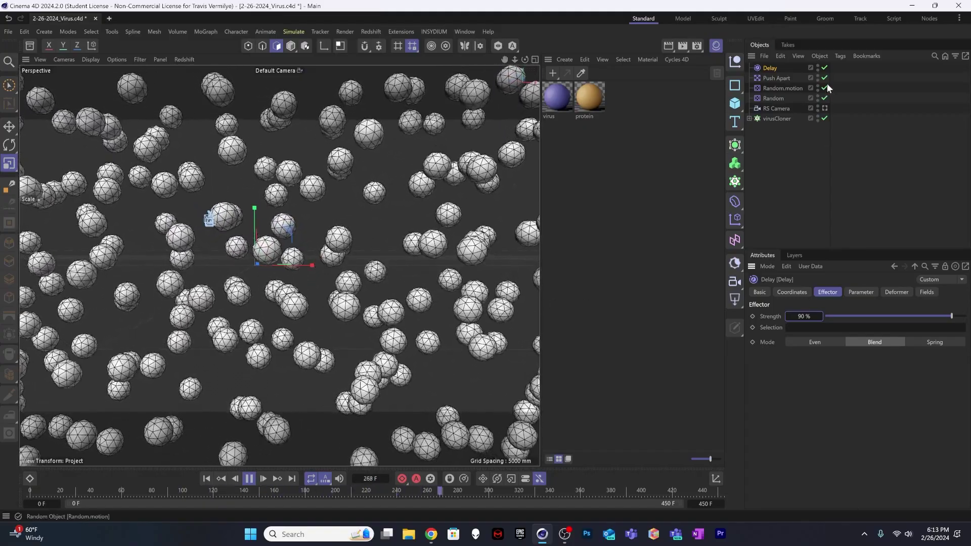
# Try the Push Apart effector's strength at 50% and settle on 75%
pyautogui.click(774, 76)
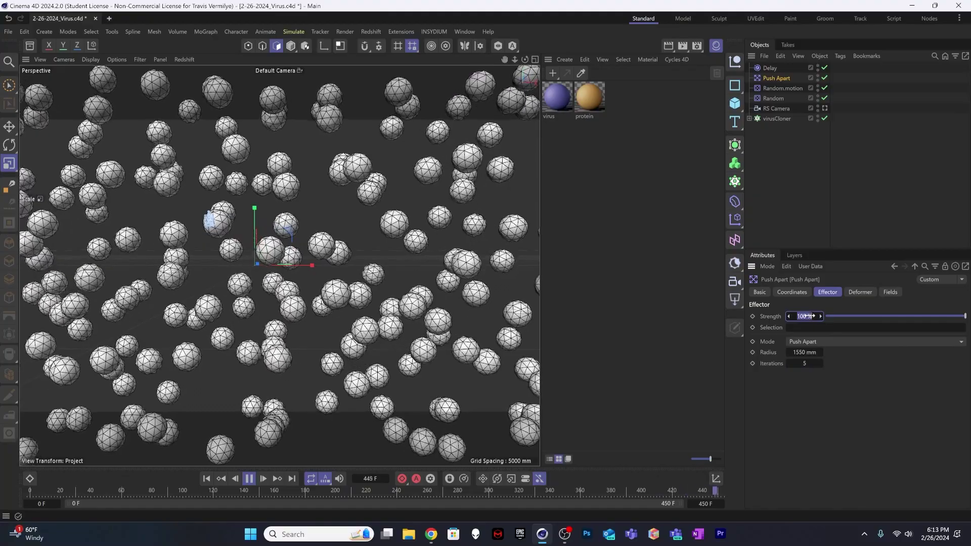
pyautogui.write('50')
pyautogui.press('Return')
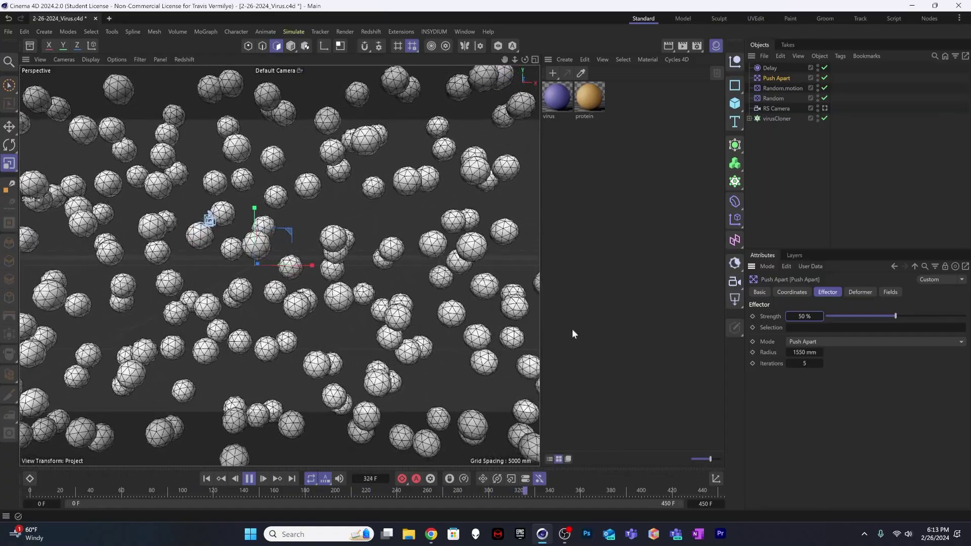
pyautogui.doubleClick(804, 316)
pyautogui.write('75')
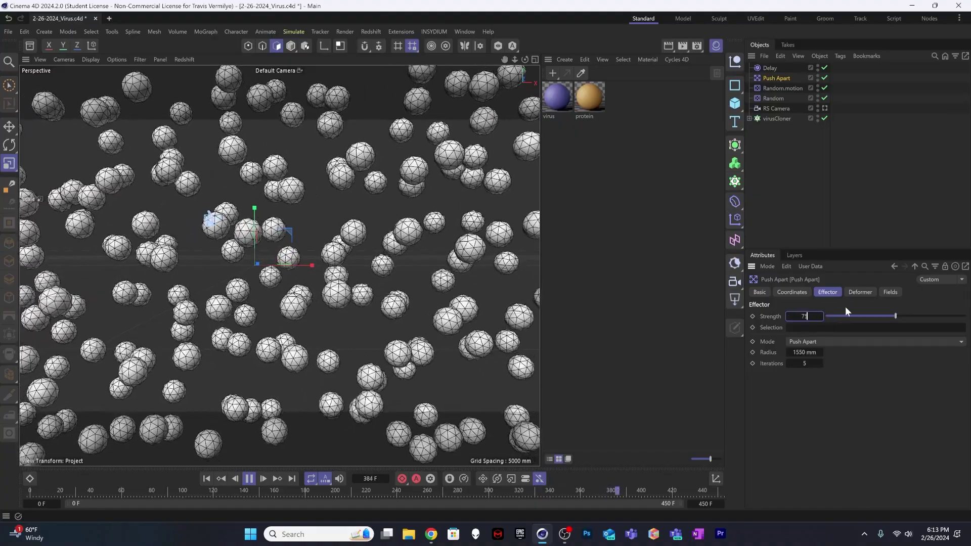
pyautogui.press('Return')
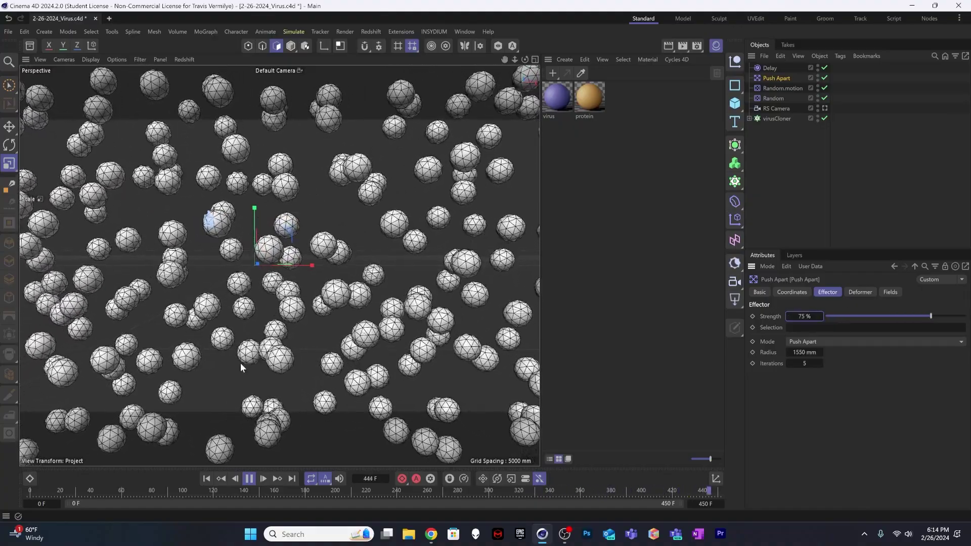
# Speed up Random.motion's noise by setting its animation speed to 20%
pyautogui.click(782, 88)
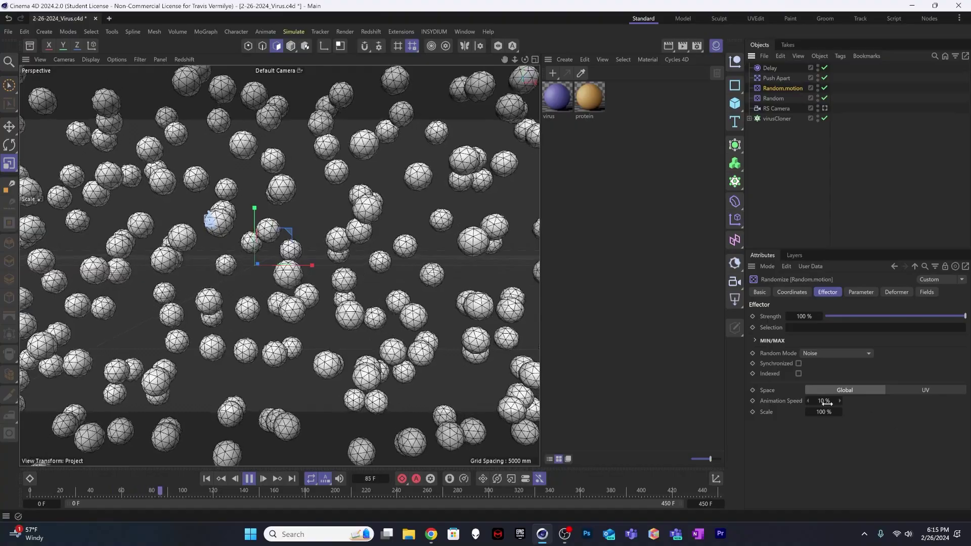
pyautogui.moveTo(827, 403); pyautogui.dragTo(938, 385)
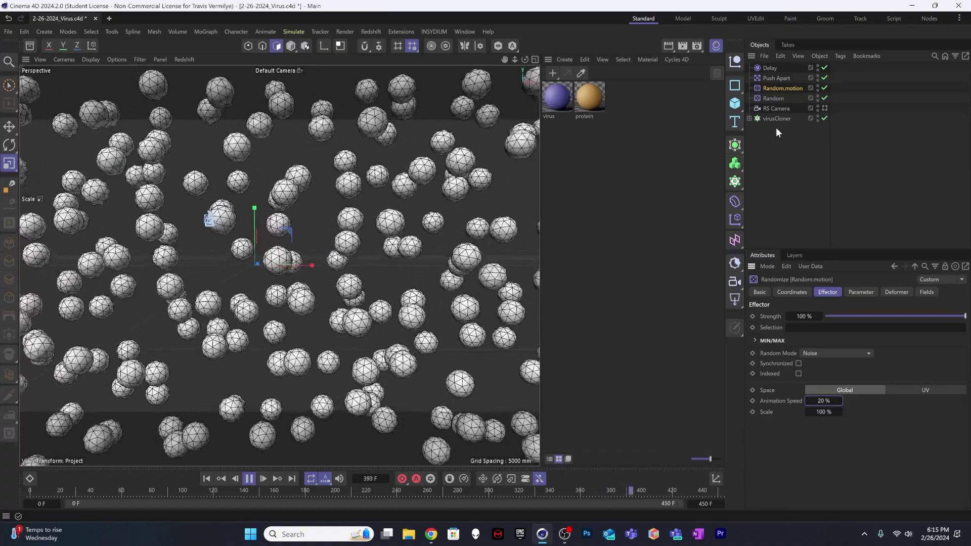
# Increase virusCloner's grid count in Z to 5 and inspect the animated clones from several distances
pyautogui.click(774, 118)
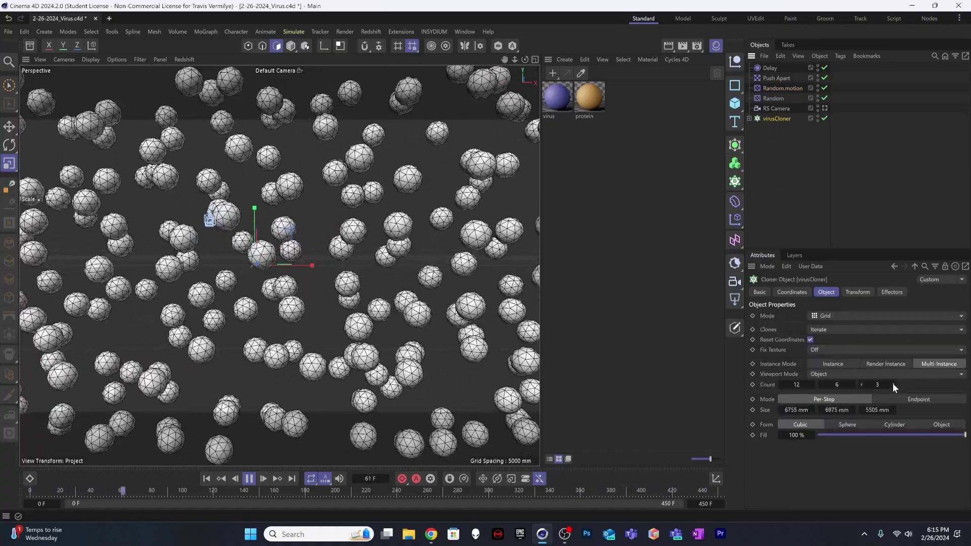
pyautogui.click(893, 384)
pyautogui.click(893, 384)
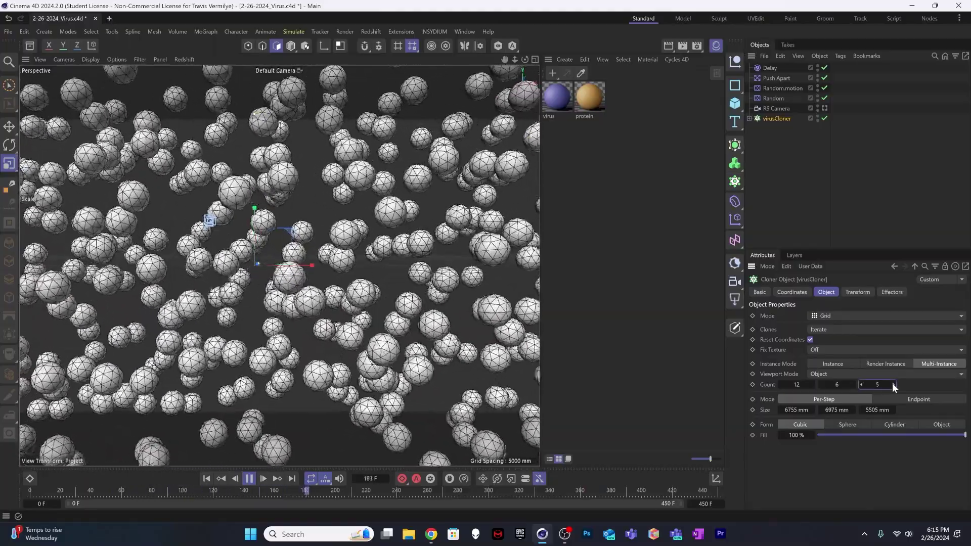
pyautogui.scroll(-3, 365, 278)
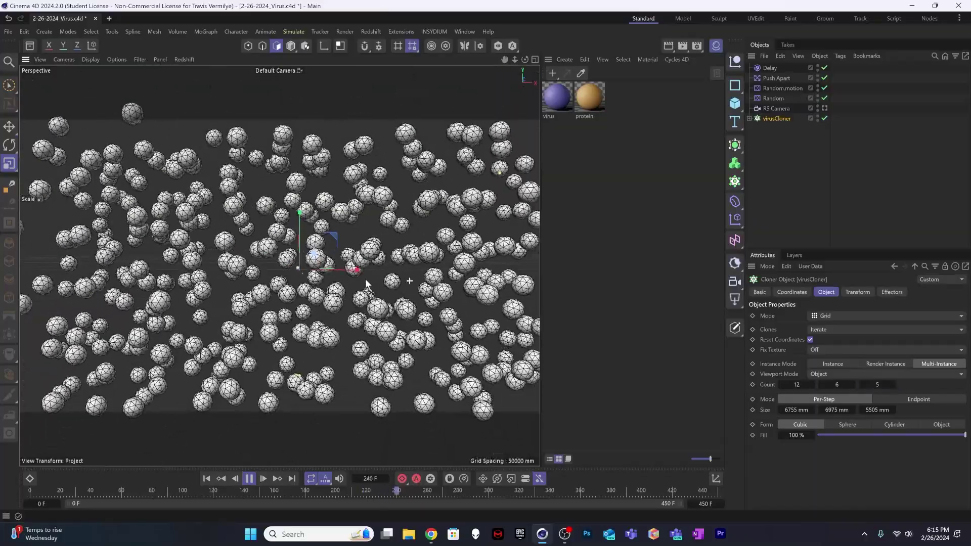
pyautogui.scroll(5, 385, 275)
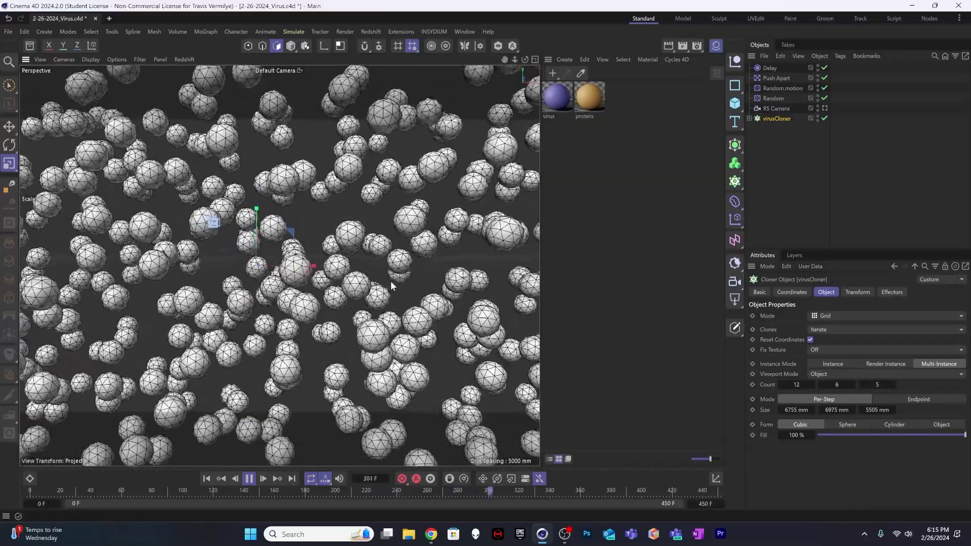
pyautogui.scroll(4, 359, 280)
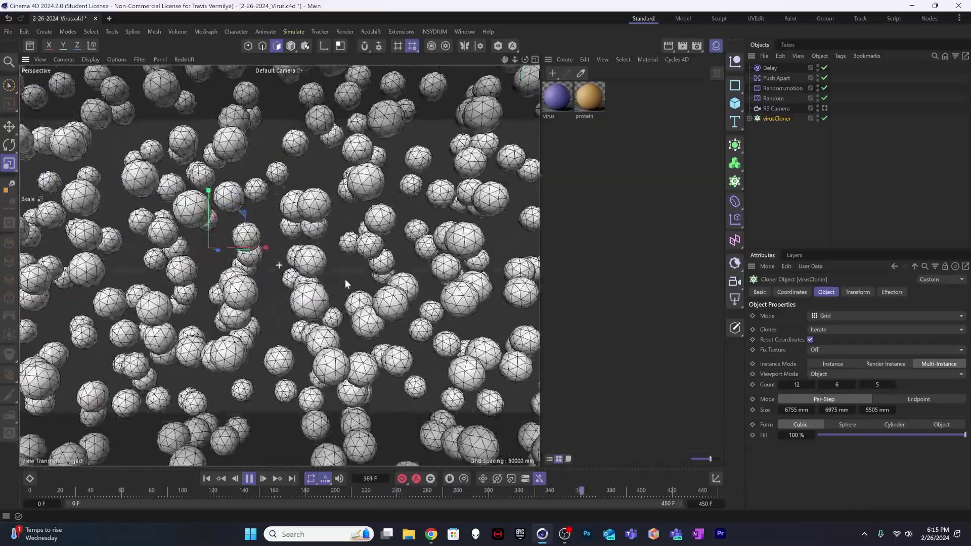
pyautogui.scroll(3, 334, 281)
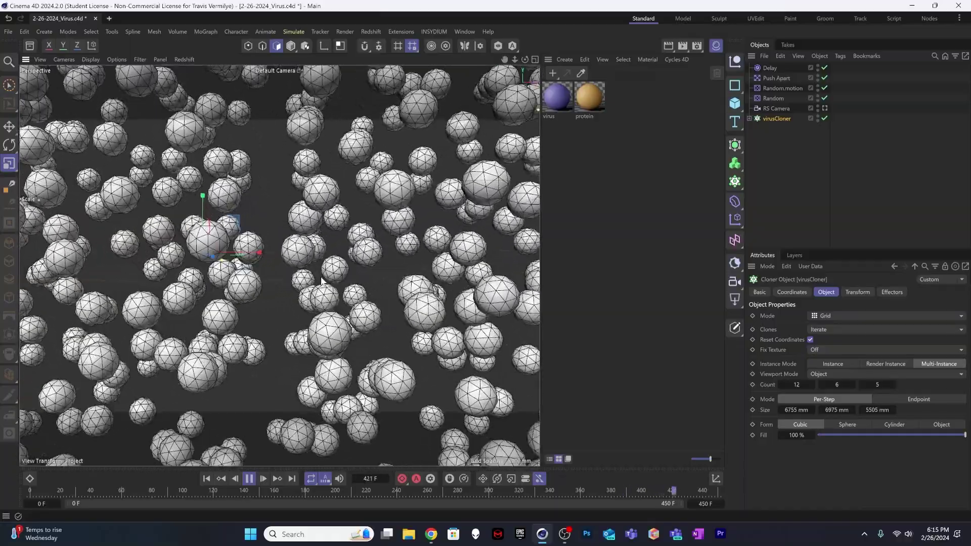
pyautogui.moveTo(321, 281)
pyautogui.keyDown('alt'); pyautogui.mouseDown()
pyautogui.moveTo(280, 264)
pyautogui.moveTo(338, 284)
pyautogui.moveTo(374, 282)
pyautogui.moveTo(319, 290)
pyautogui.mouseUp(); pyautogui.keyUp('alt')
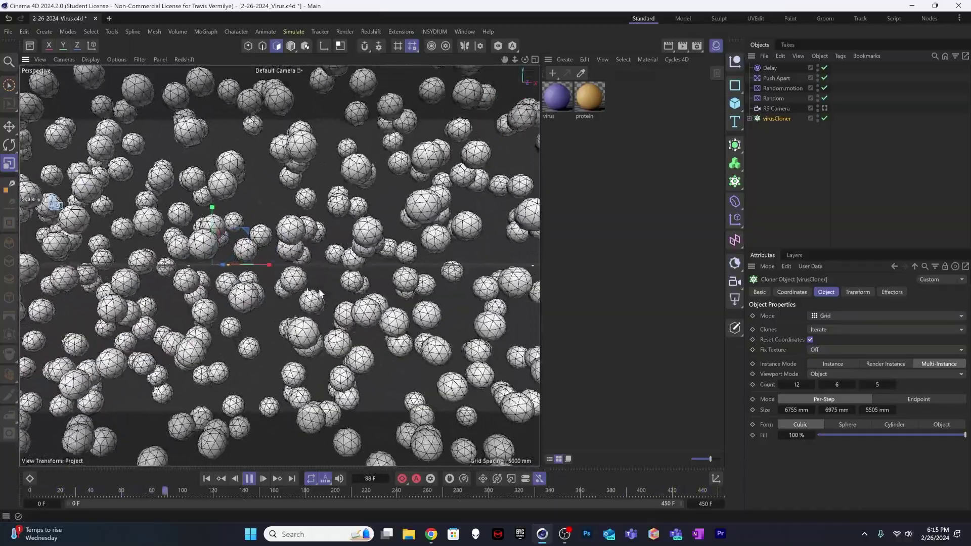